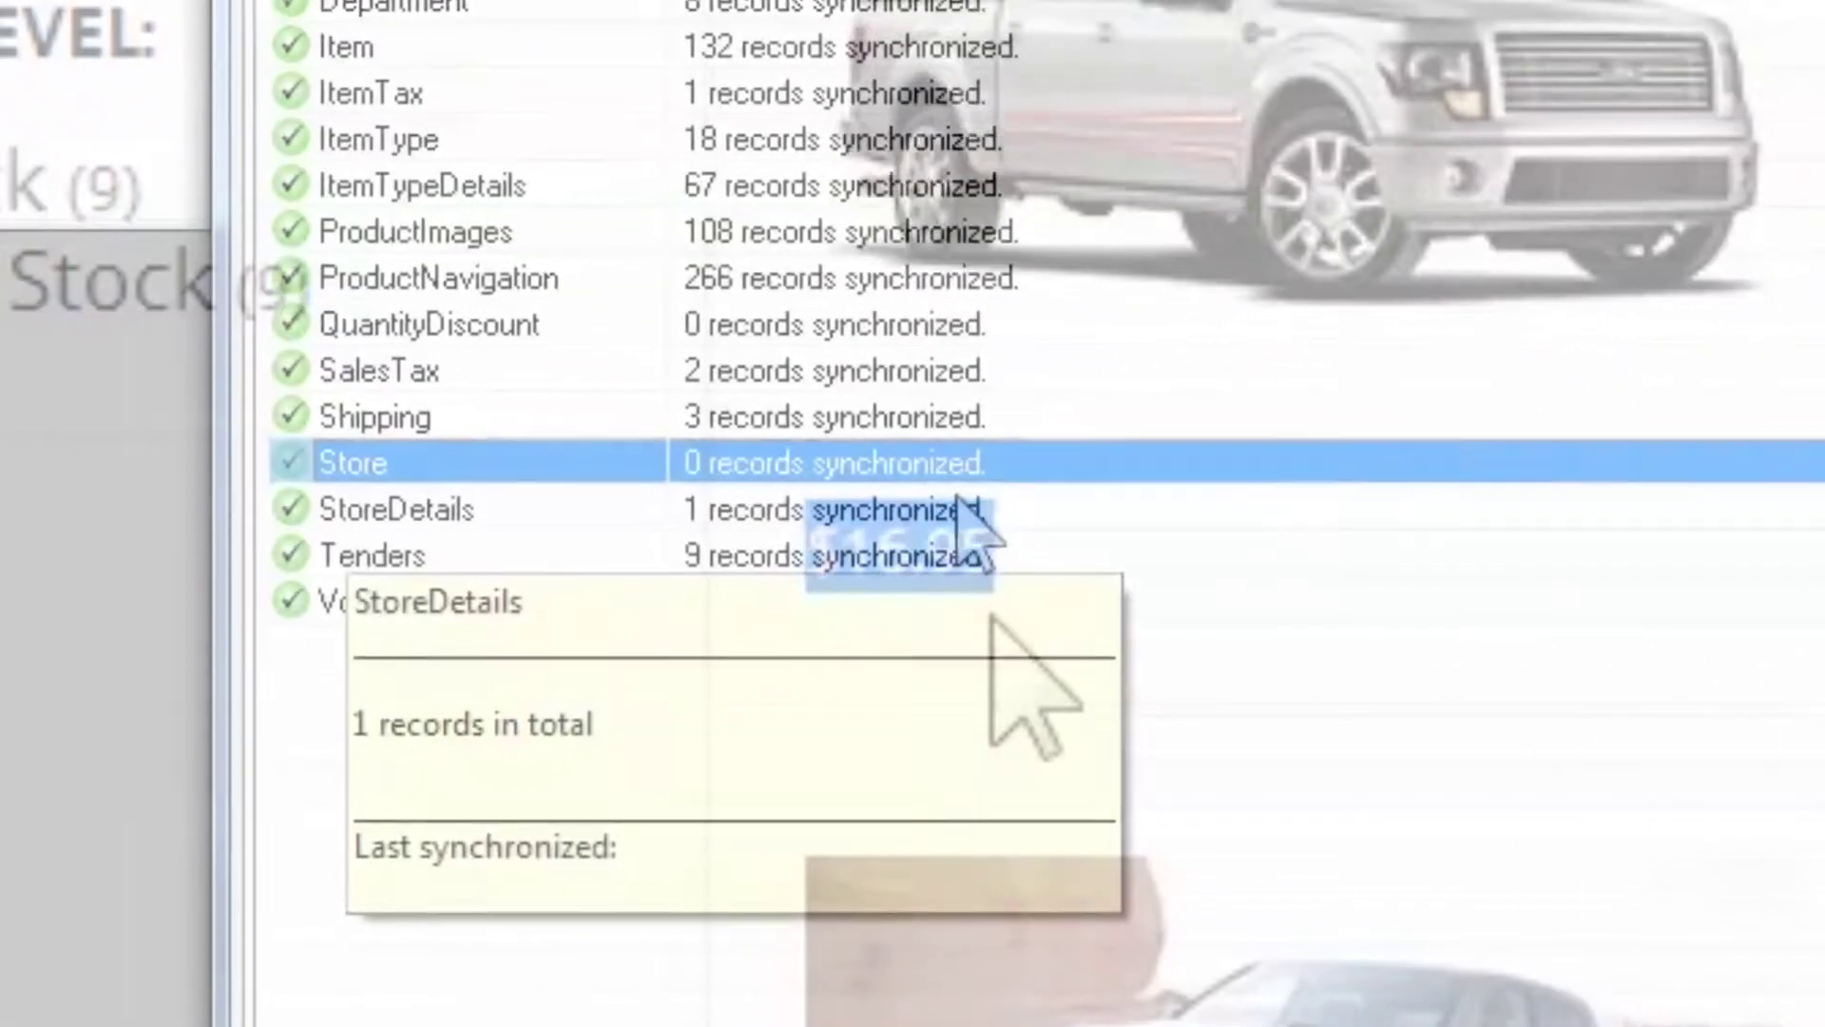
- Select the StoreDetails entry in the NSc Sync summary and return to the Getting Started taskpad
{"action": "left_click", "coordinate": [957, 504]}
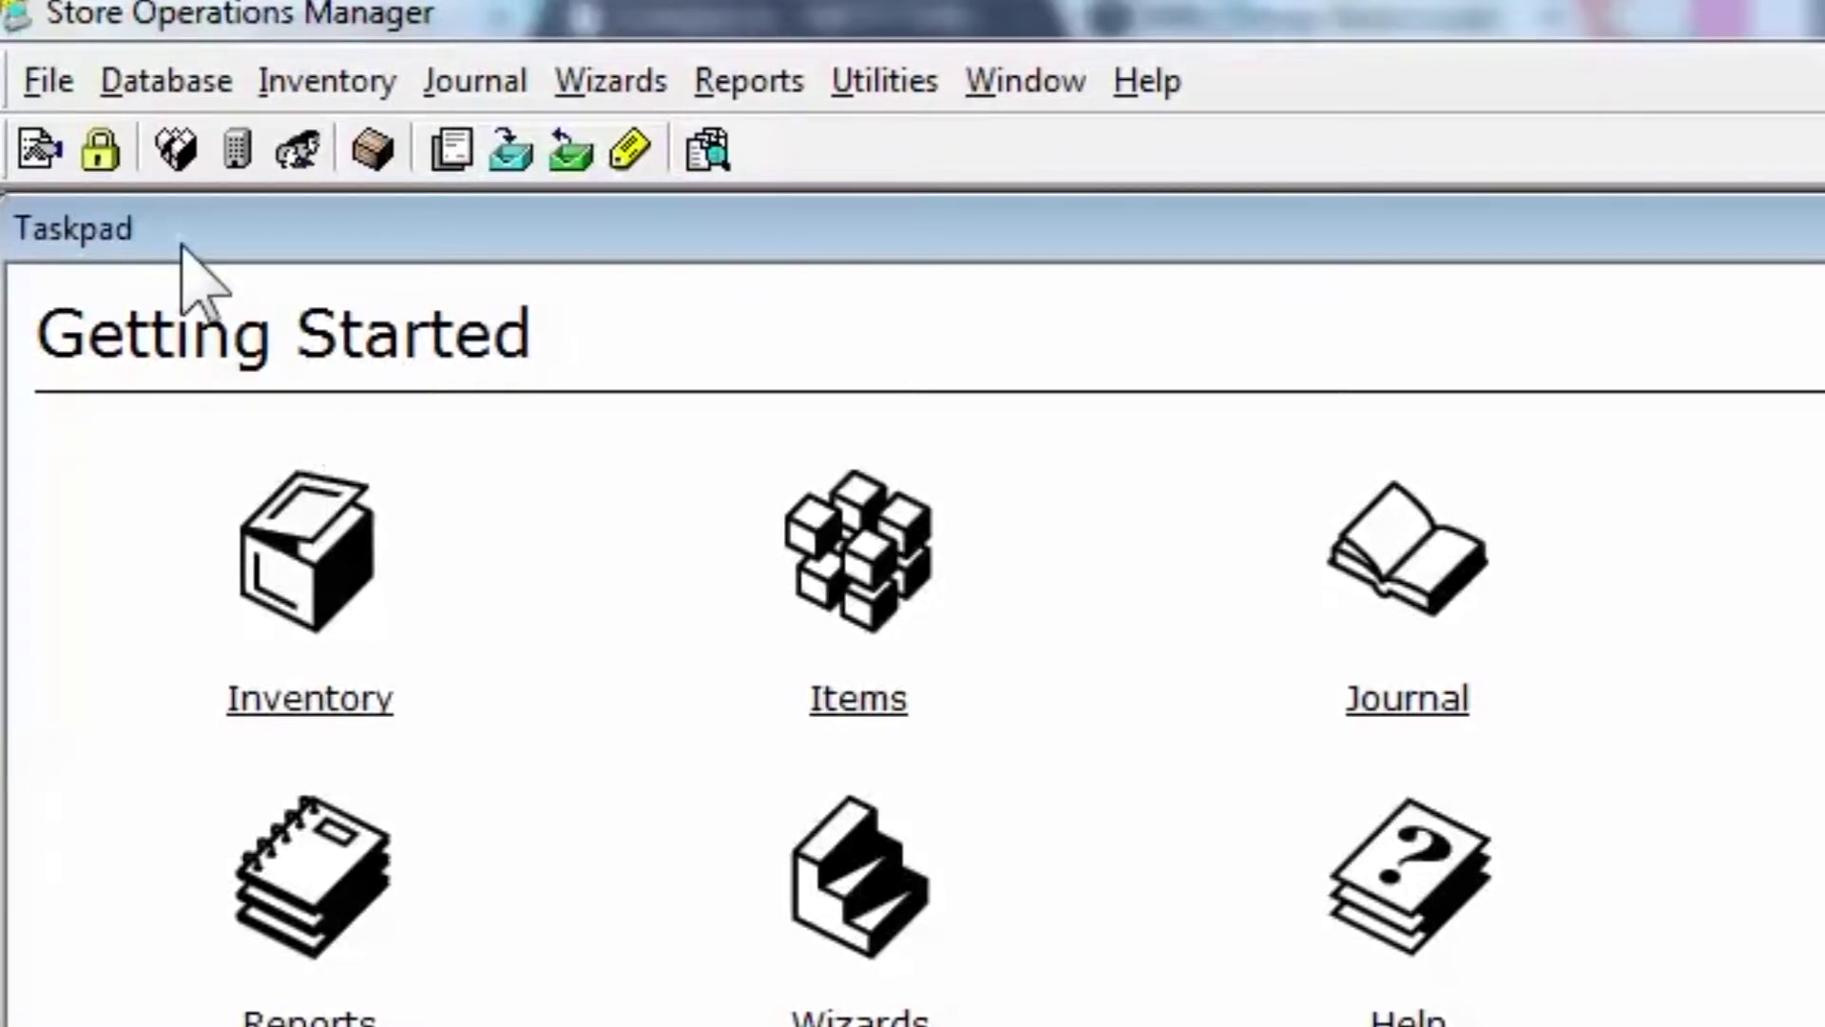
- Open File > Configuration and rename the store to Nifty Things
{"action": "left_click", "coordinate": [48, 82]}
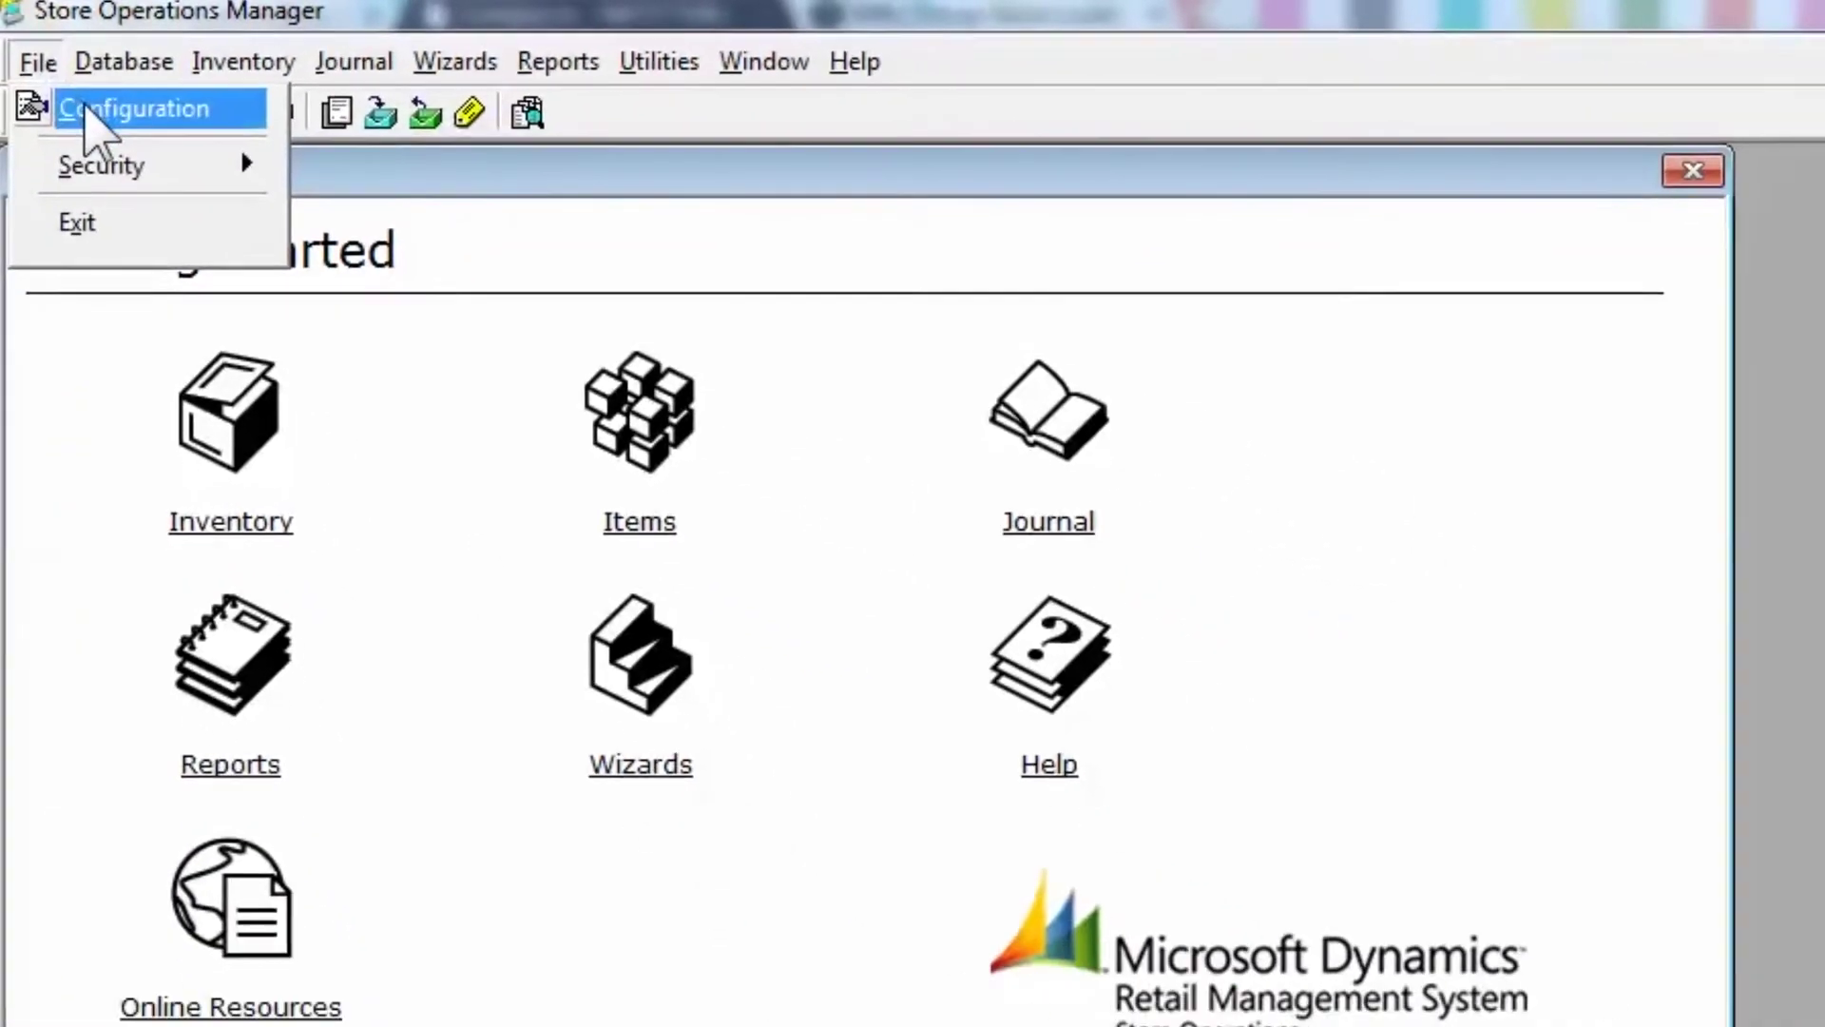
{"action": "left_click", "coordinate": [85, 119]}
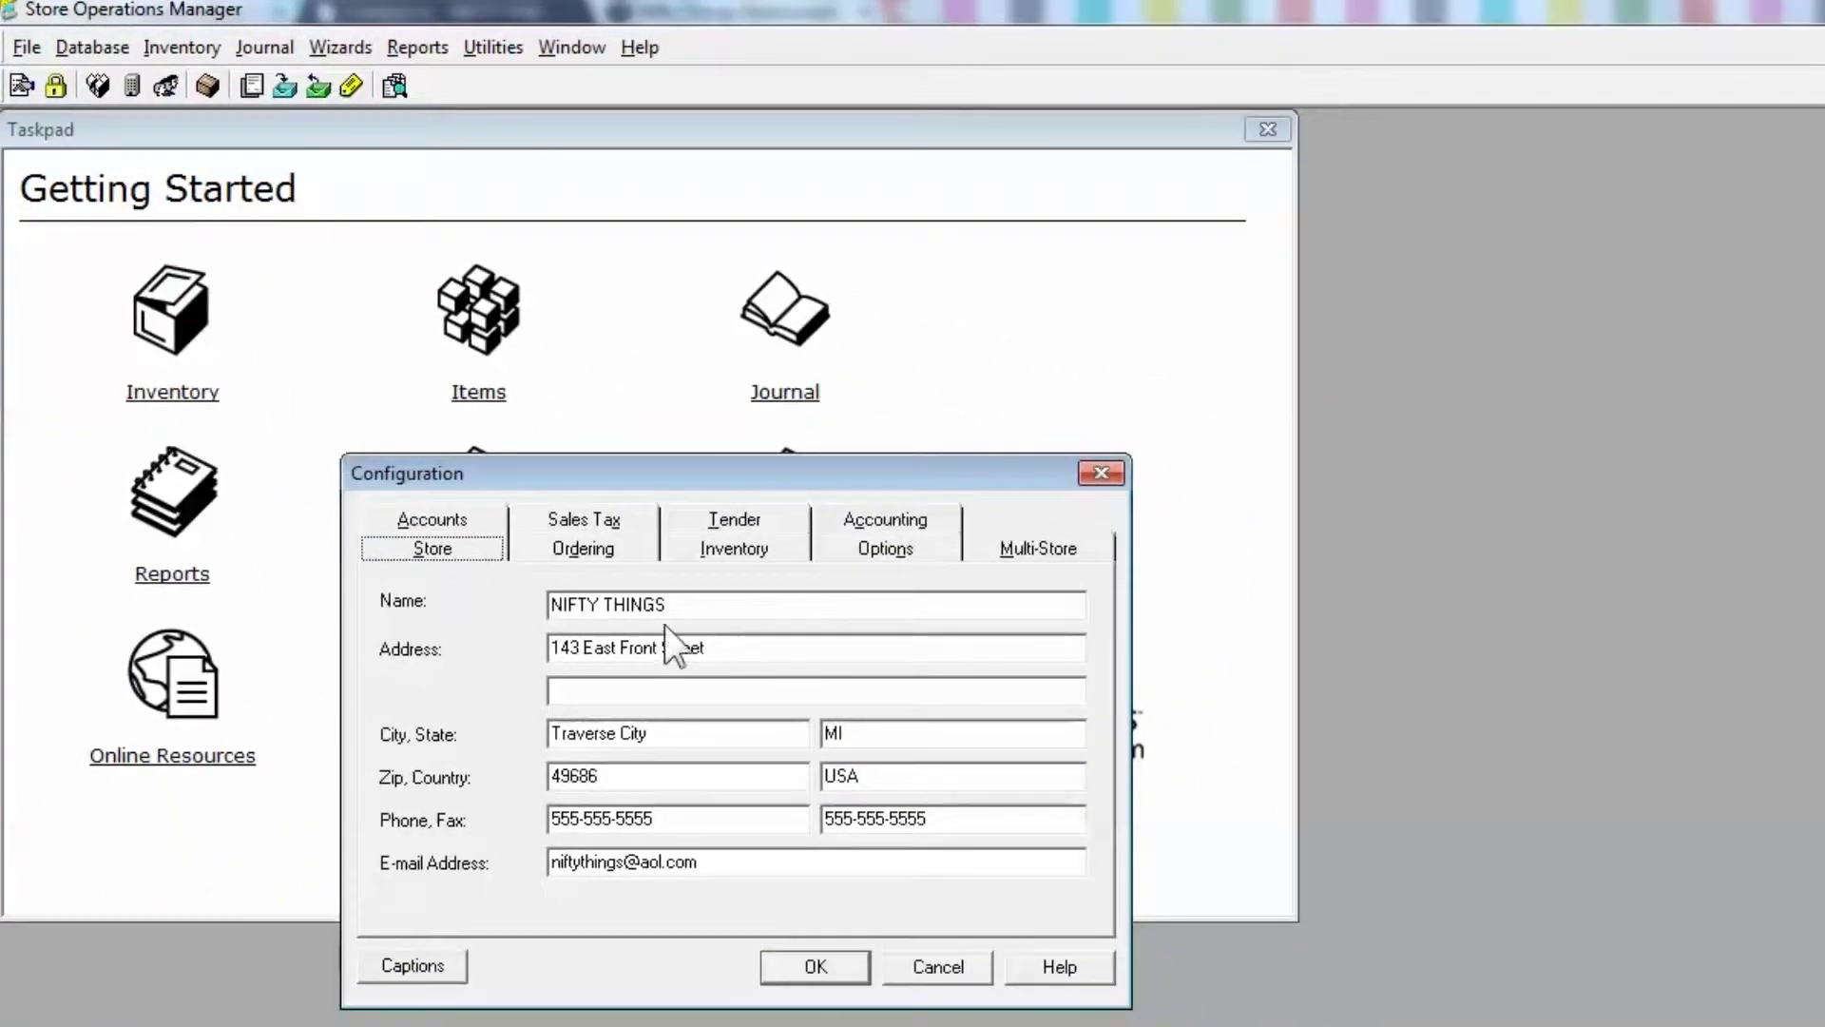
{"action": "left_click", "coordinate": [701, 608]}
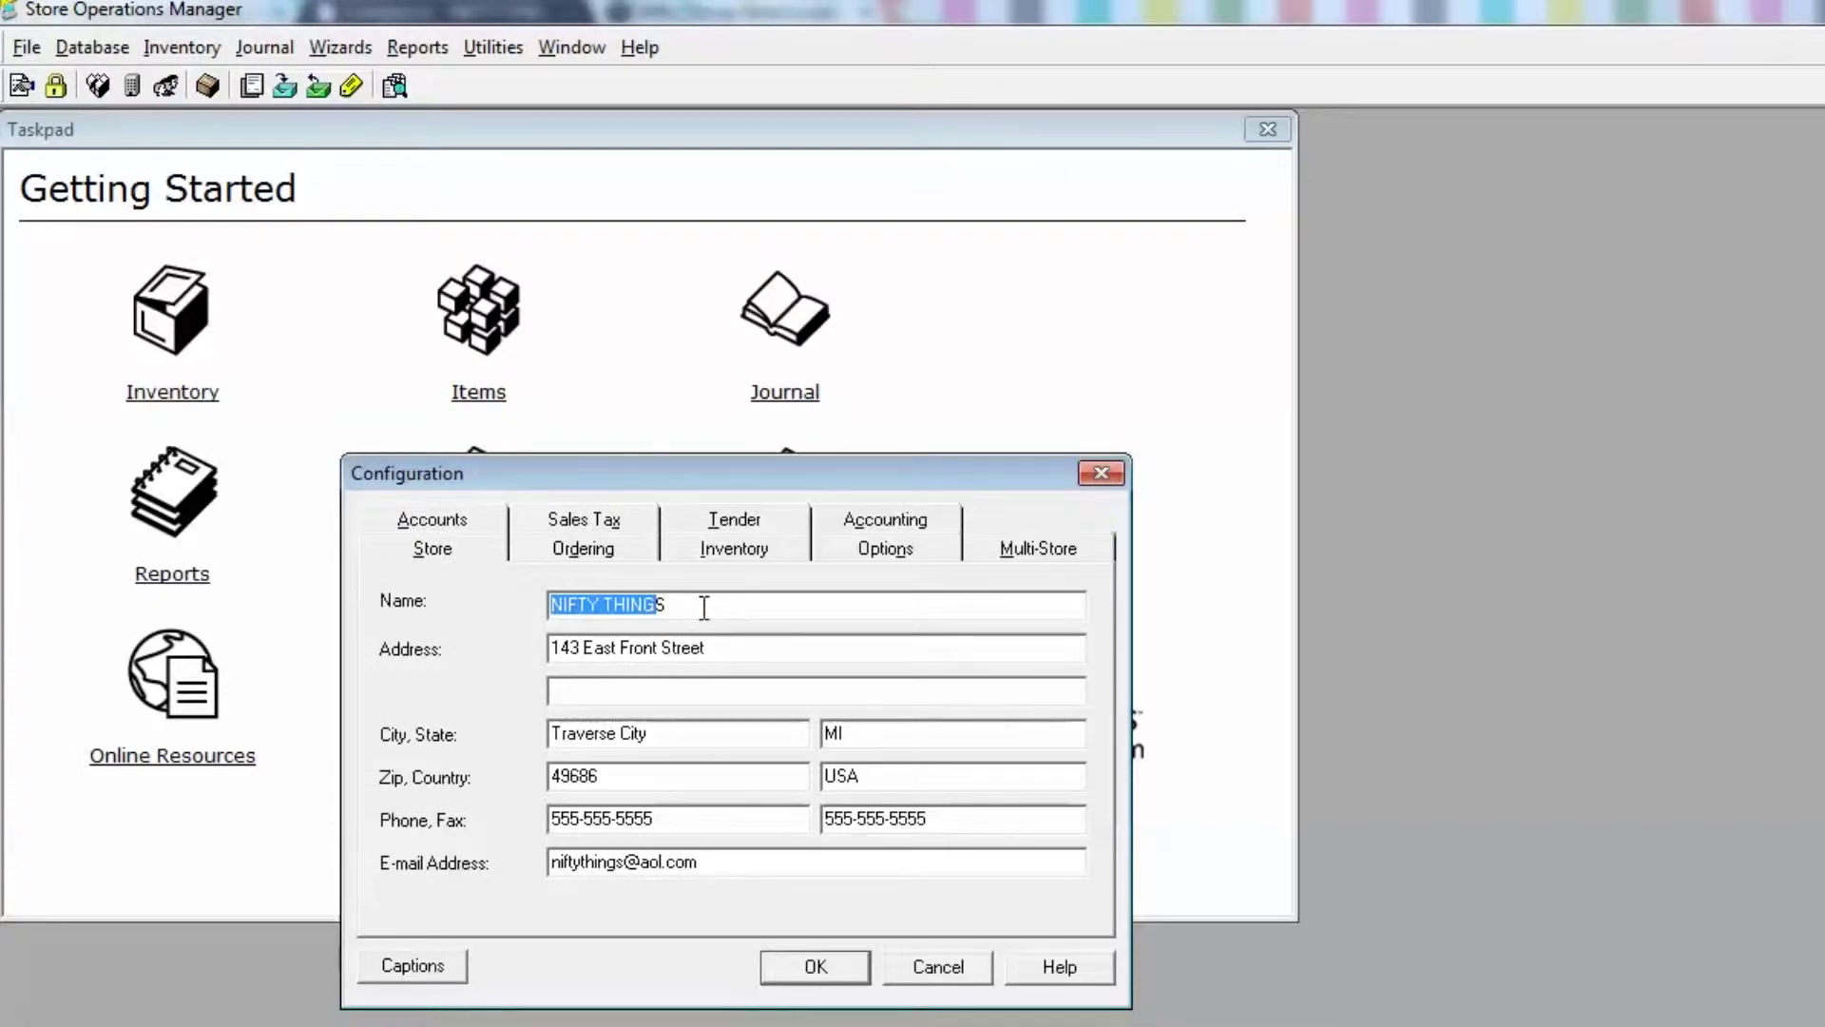
{"action": "left_click_drag", "start_coordinate": [703, 607], "coordinate": [447, 583]}
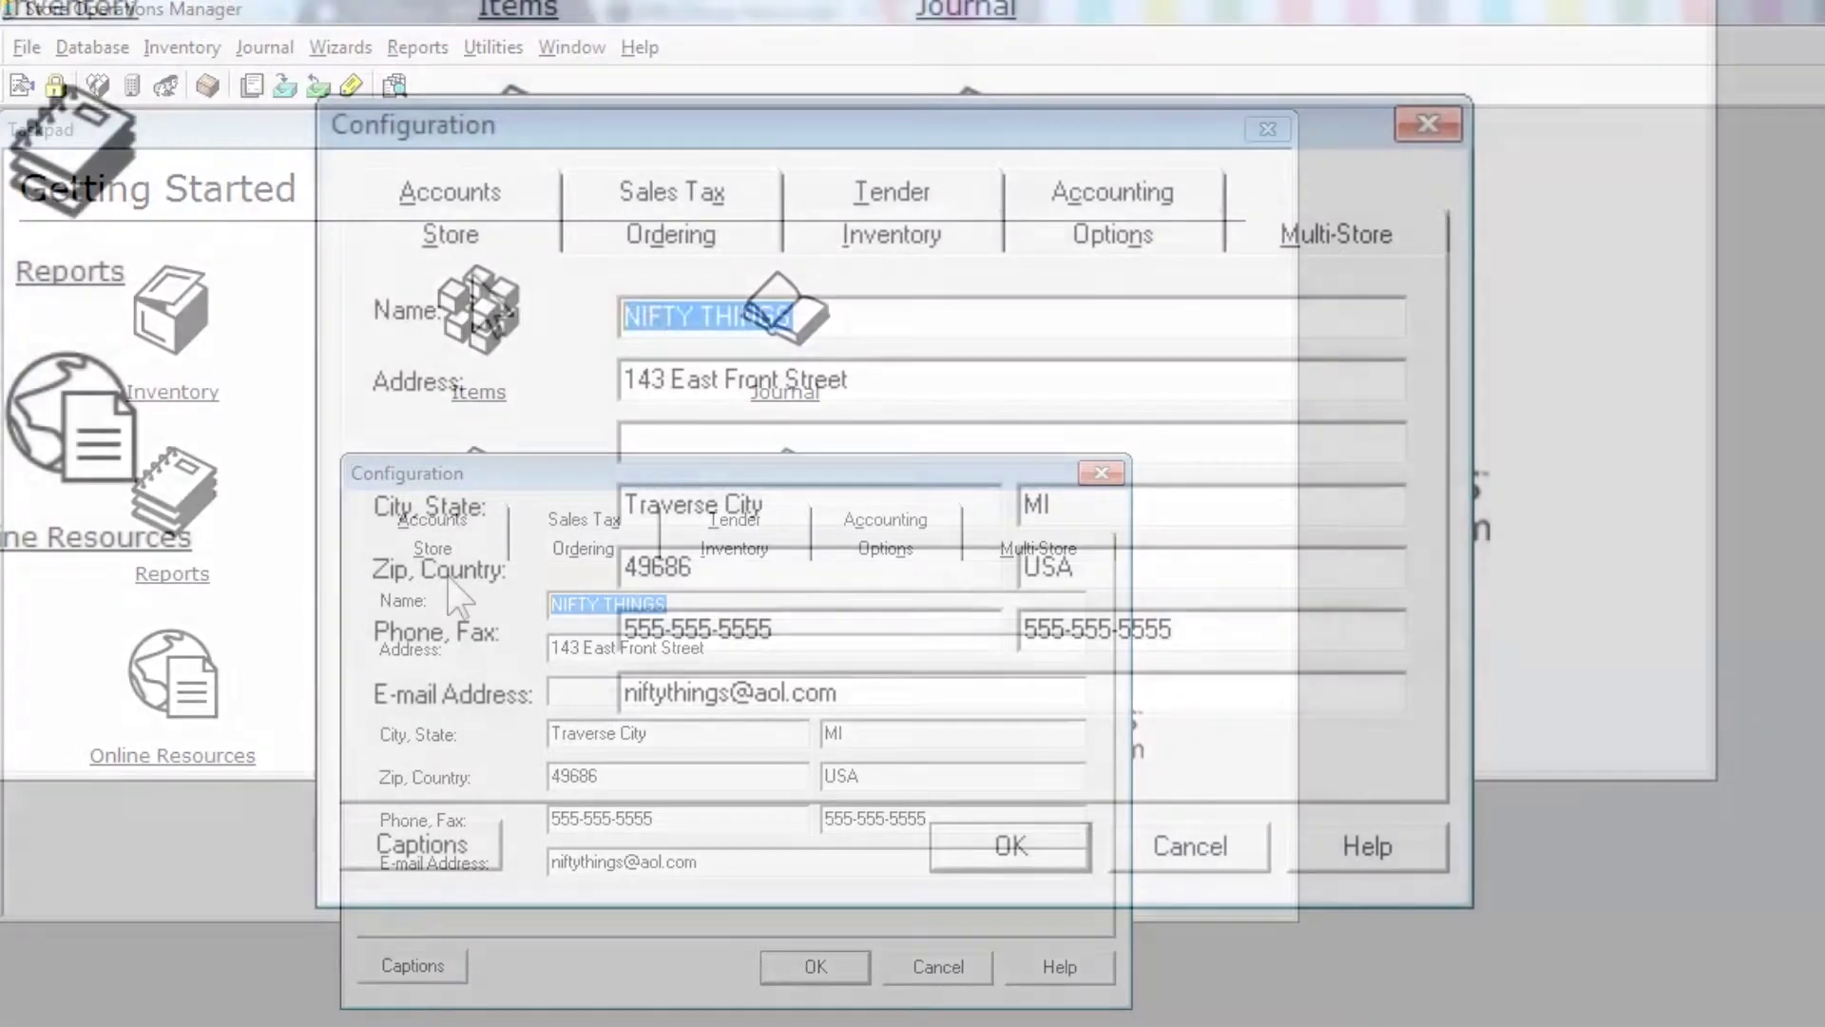
{"action": "type", "text": "Nift"}
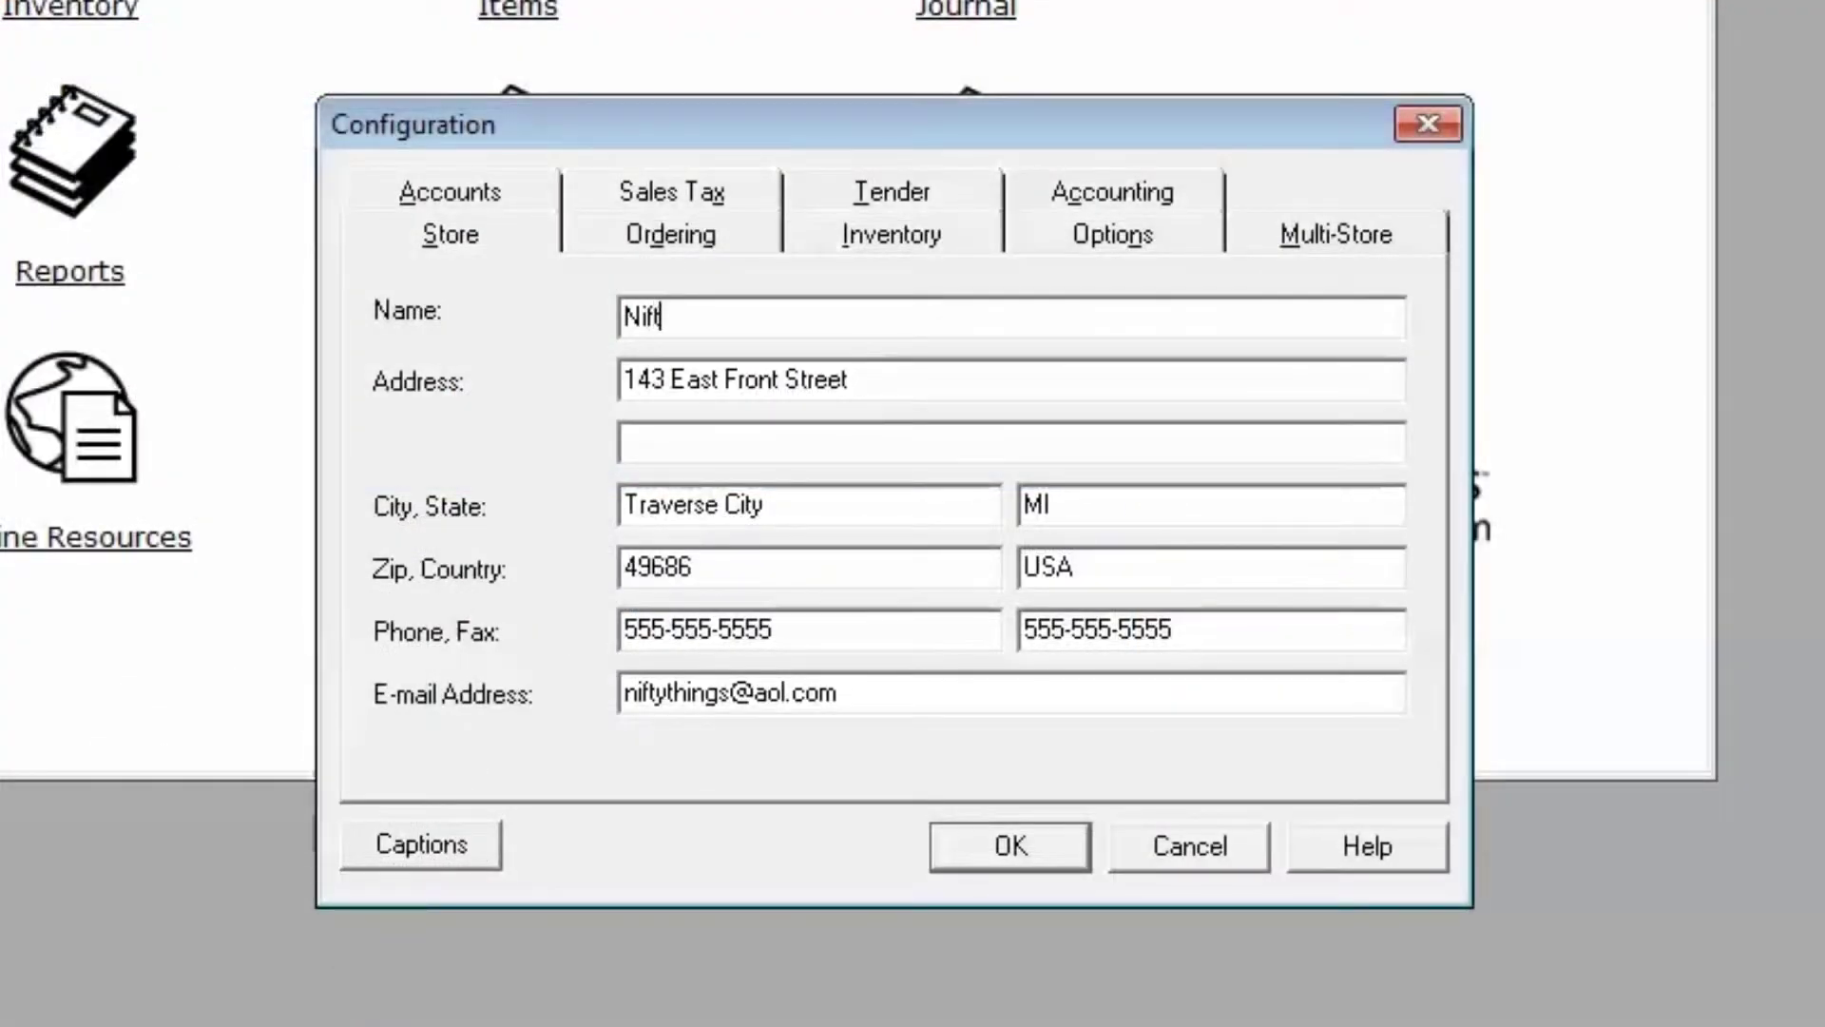
{"action": "type", "text": "y Things"}
- Check the store's street, city, state and country, then select the current e-mail address
{"action": "left_click", "coordinate": [718, 388]}
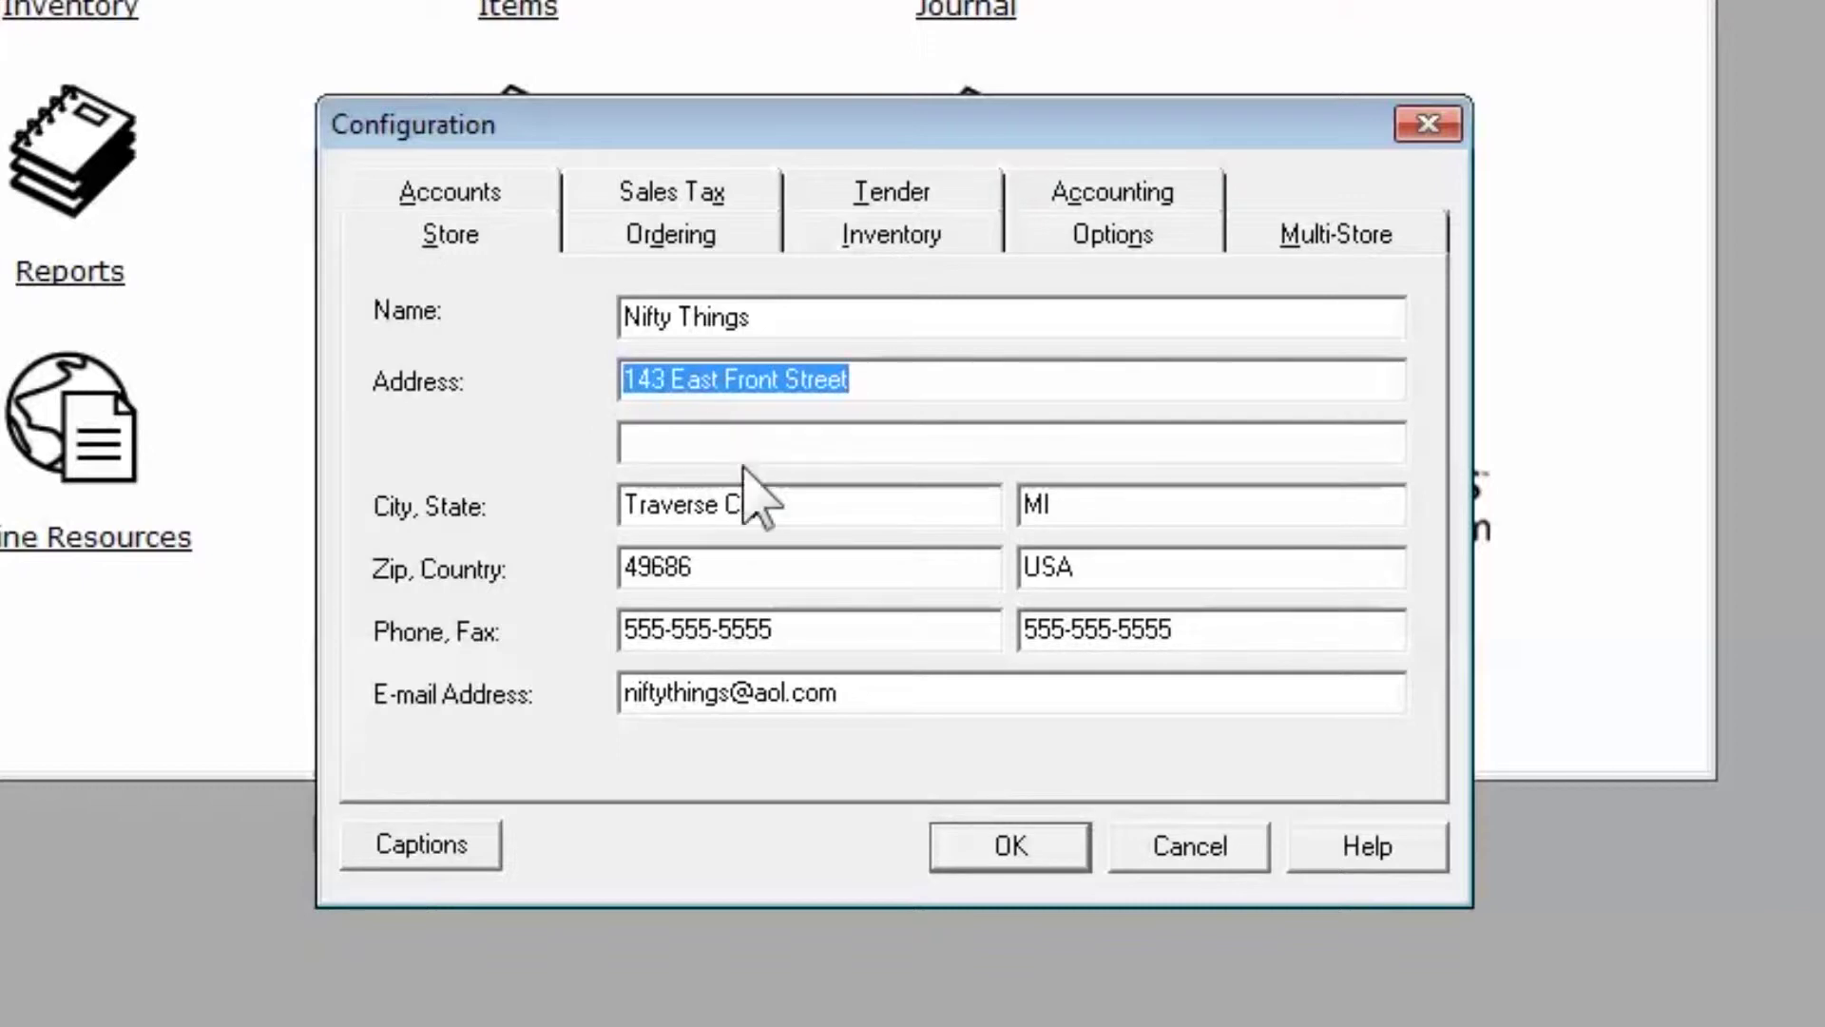
{"action": "left_click", "coordinate": [722, 505]}
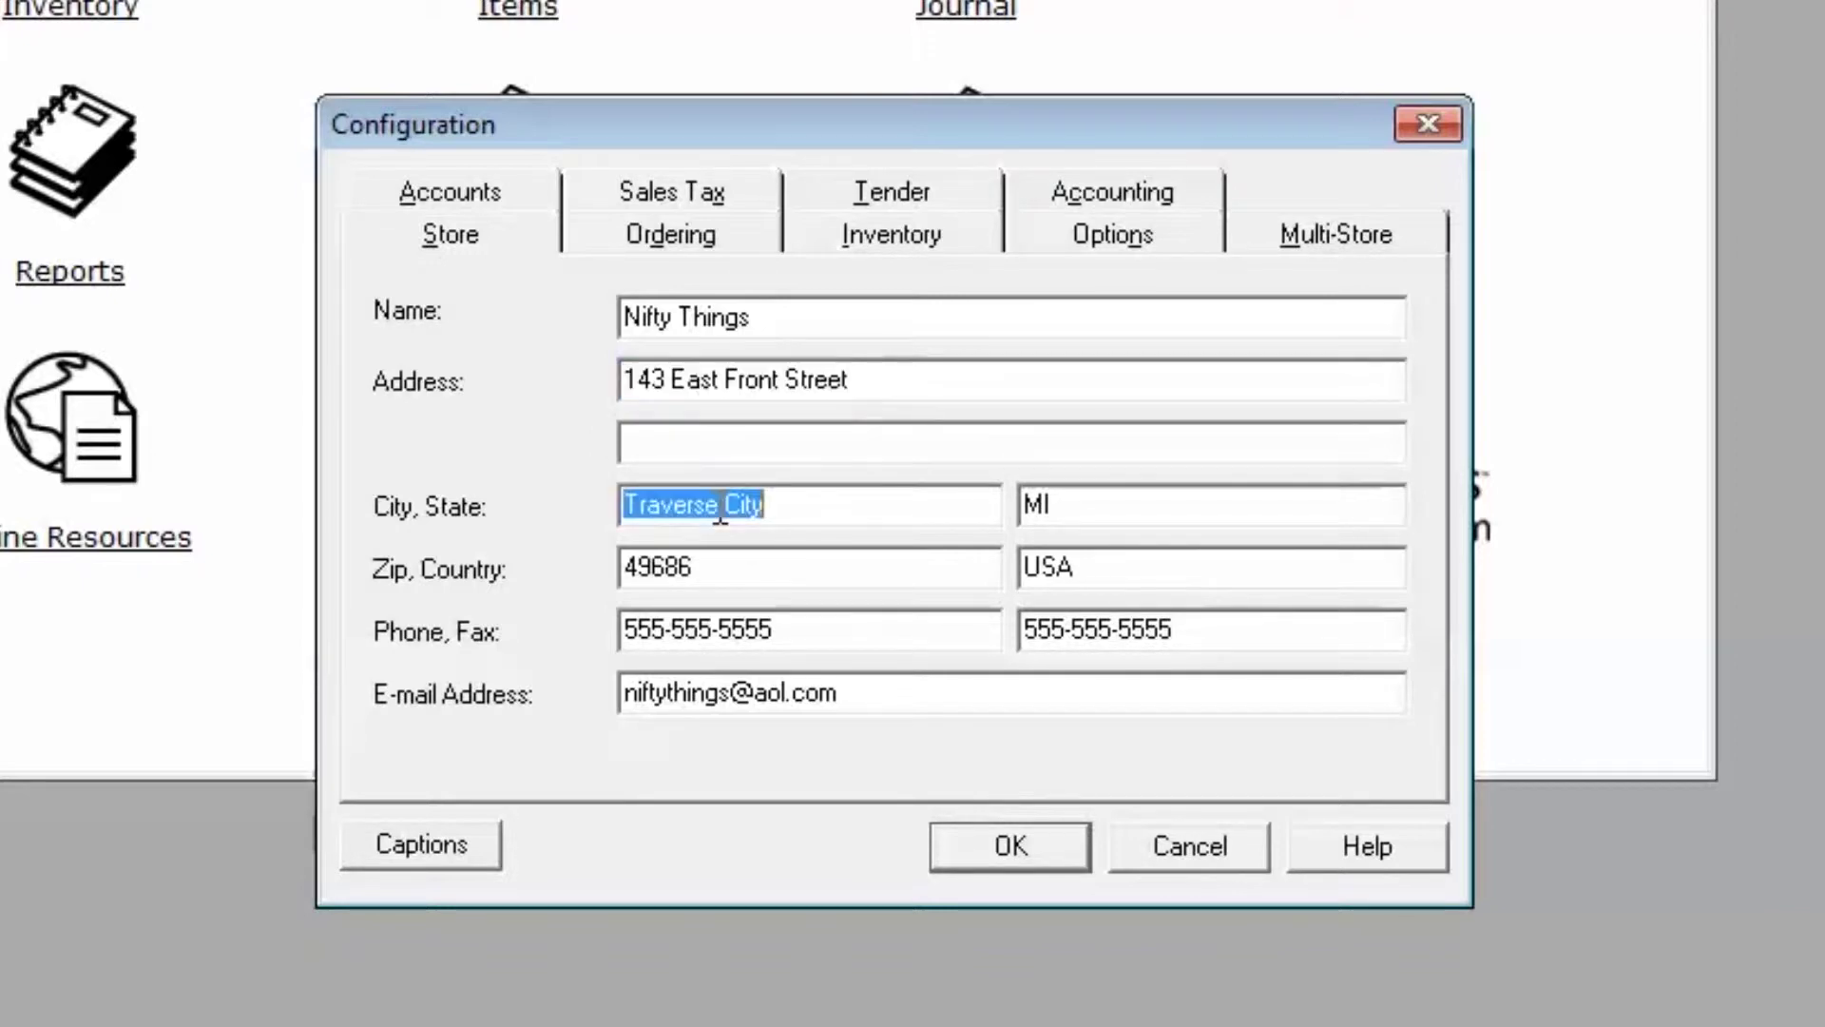
{"action": "left_click", "coordinate": [1067, 509]}
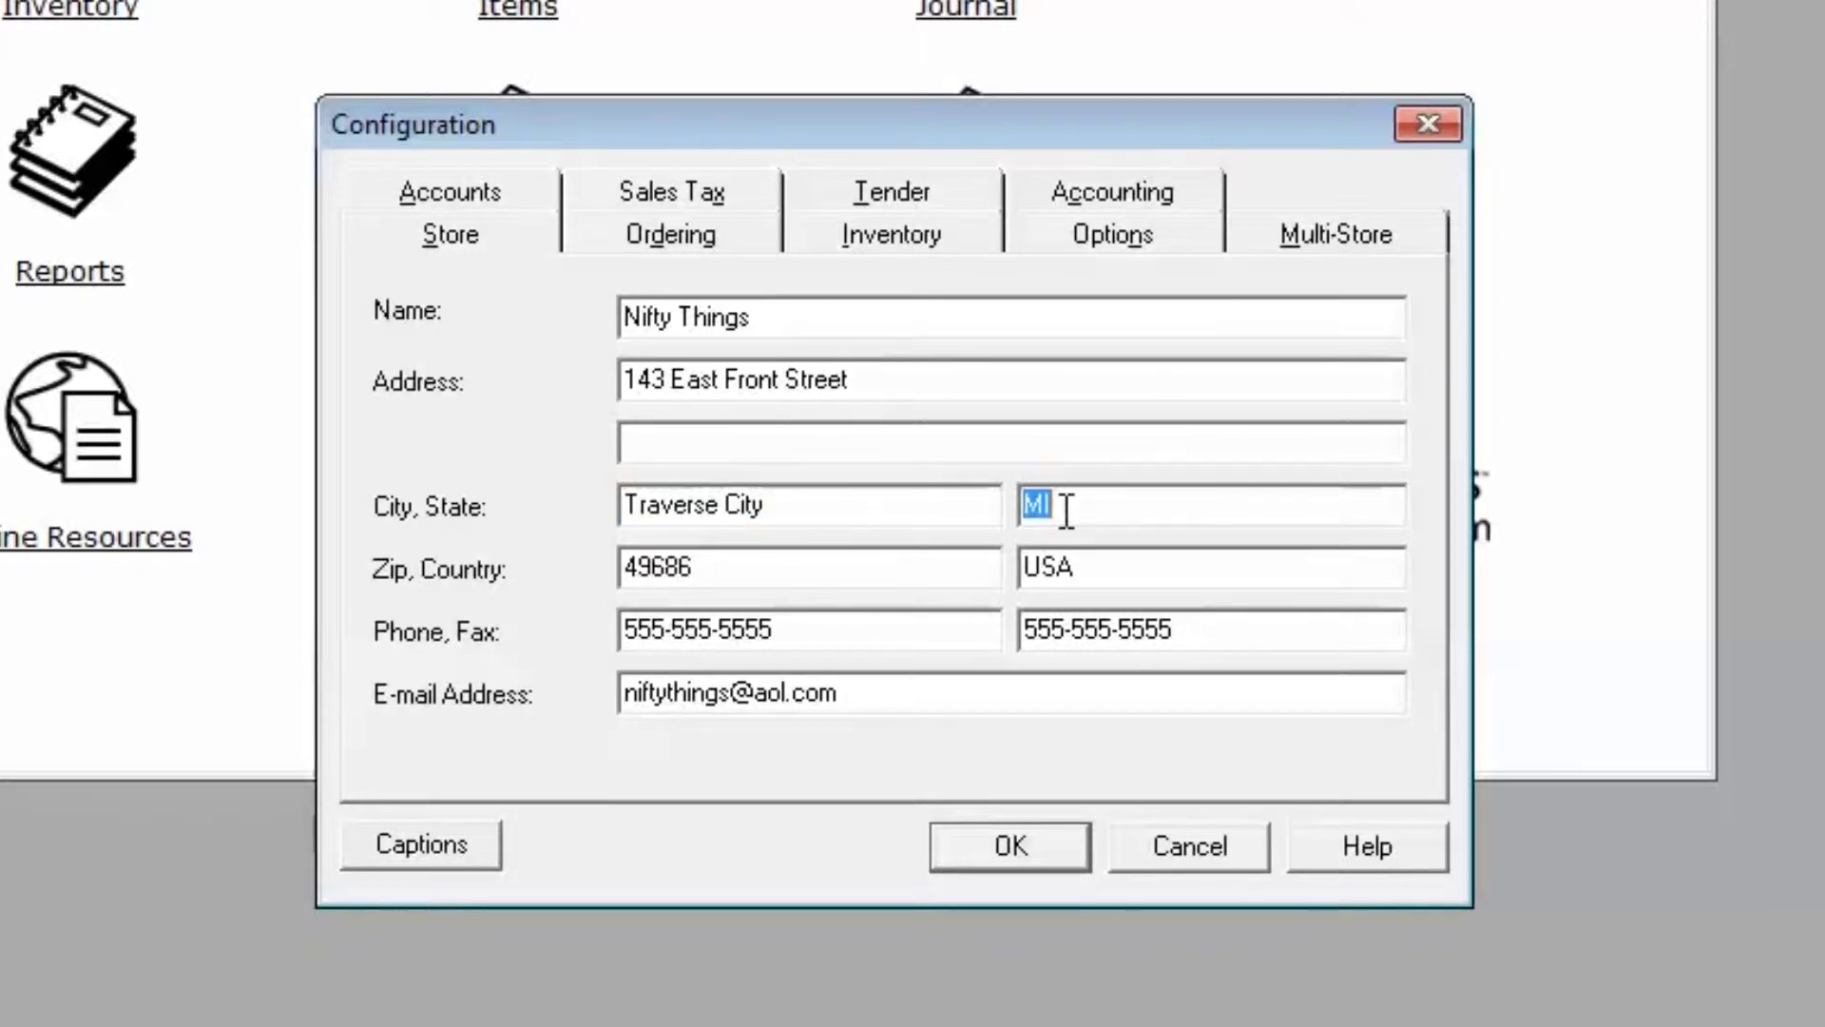
{"action": "left_click", "coordinate": [1098, 567]}
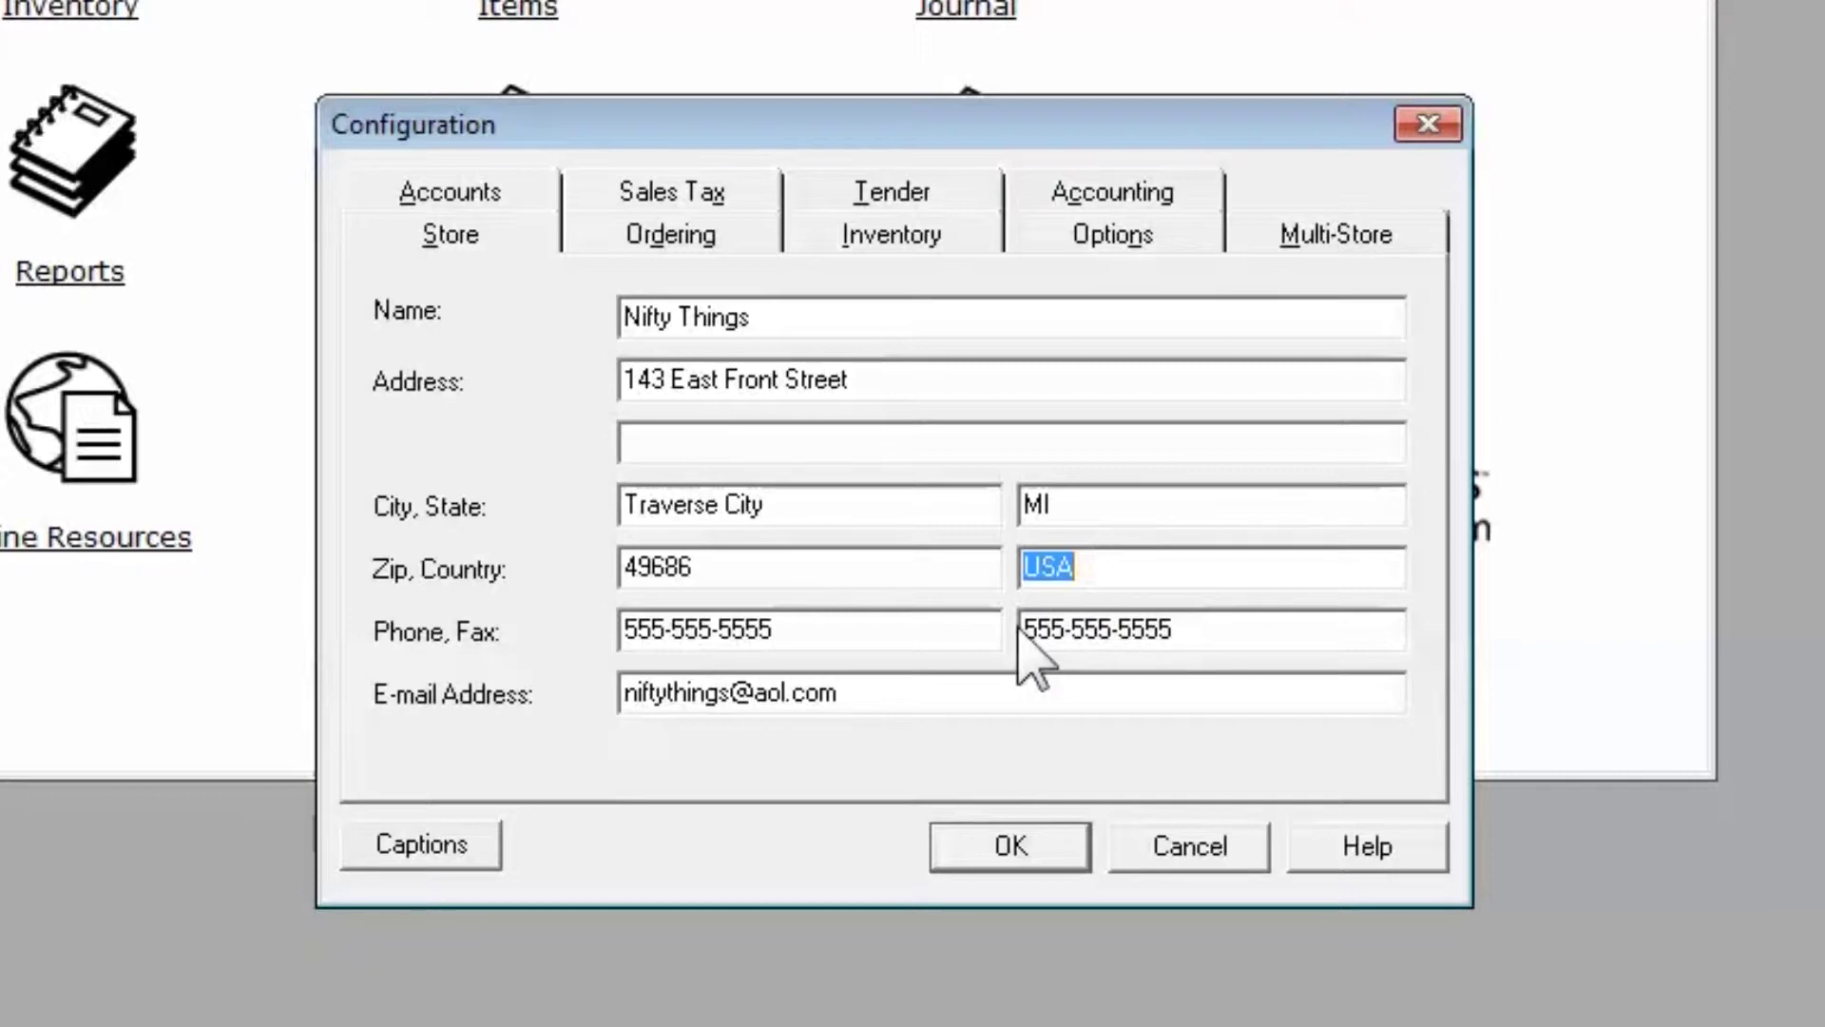
{"action": "left_click", "coordinate": [936, 701]}
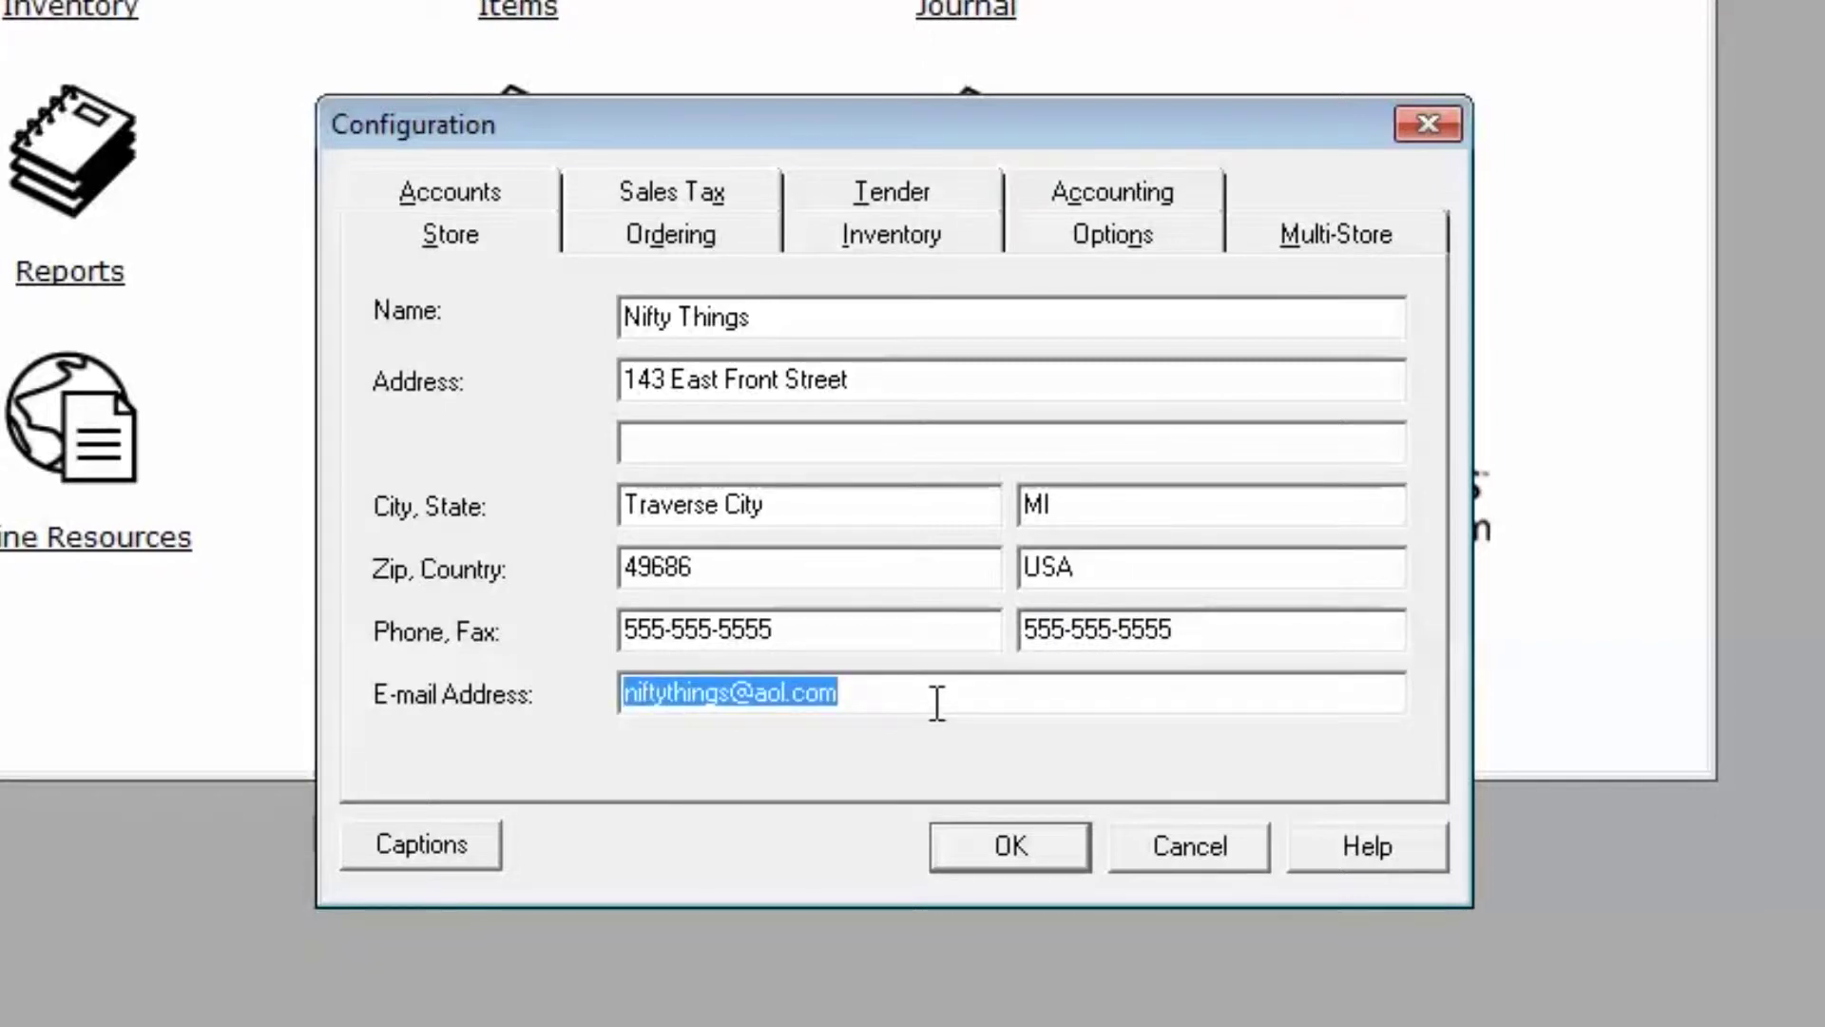
- Replace the old store e-mail with the web-store address, save, and acknowledge the restart notice
{"action": "left_click", "coordinate": [936, 703]}
{"action": "left_click_drag", "start_coordinate": [836, 703], "coordinate": [476, 713]}
{"action": "key", "text": "Delete"}
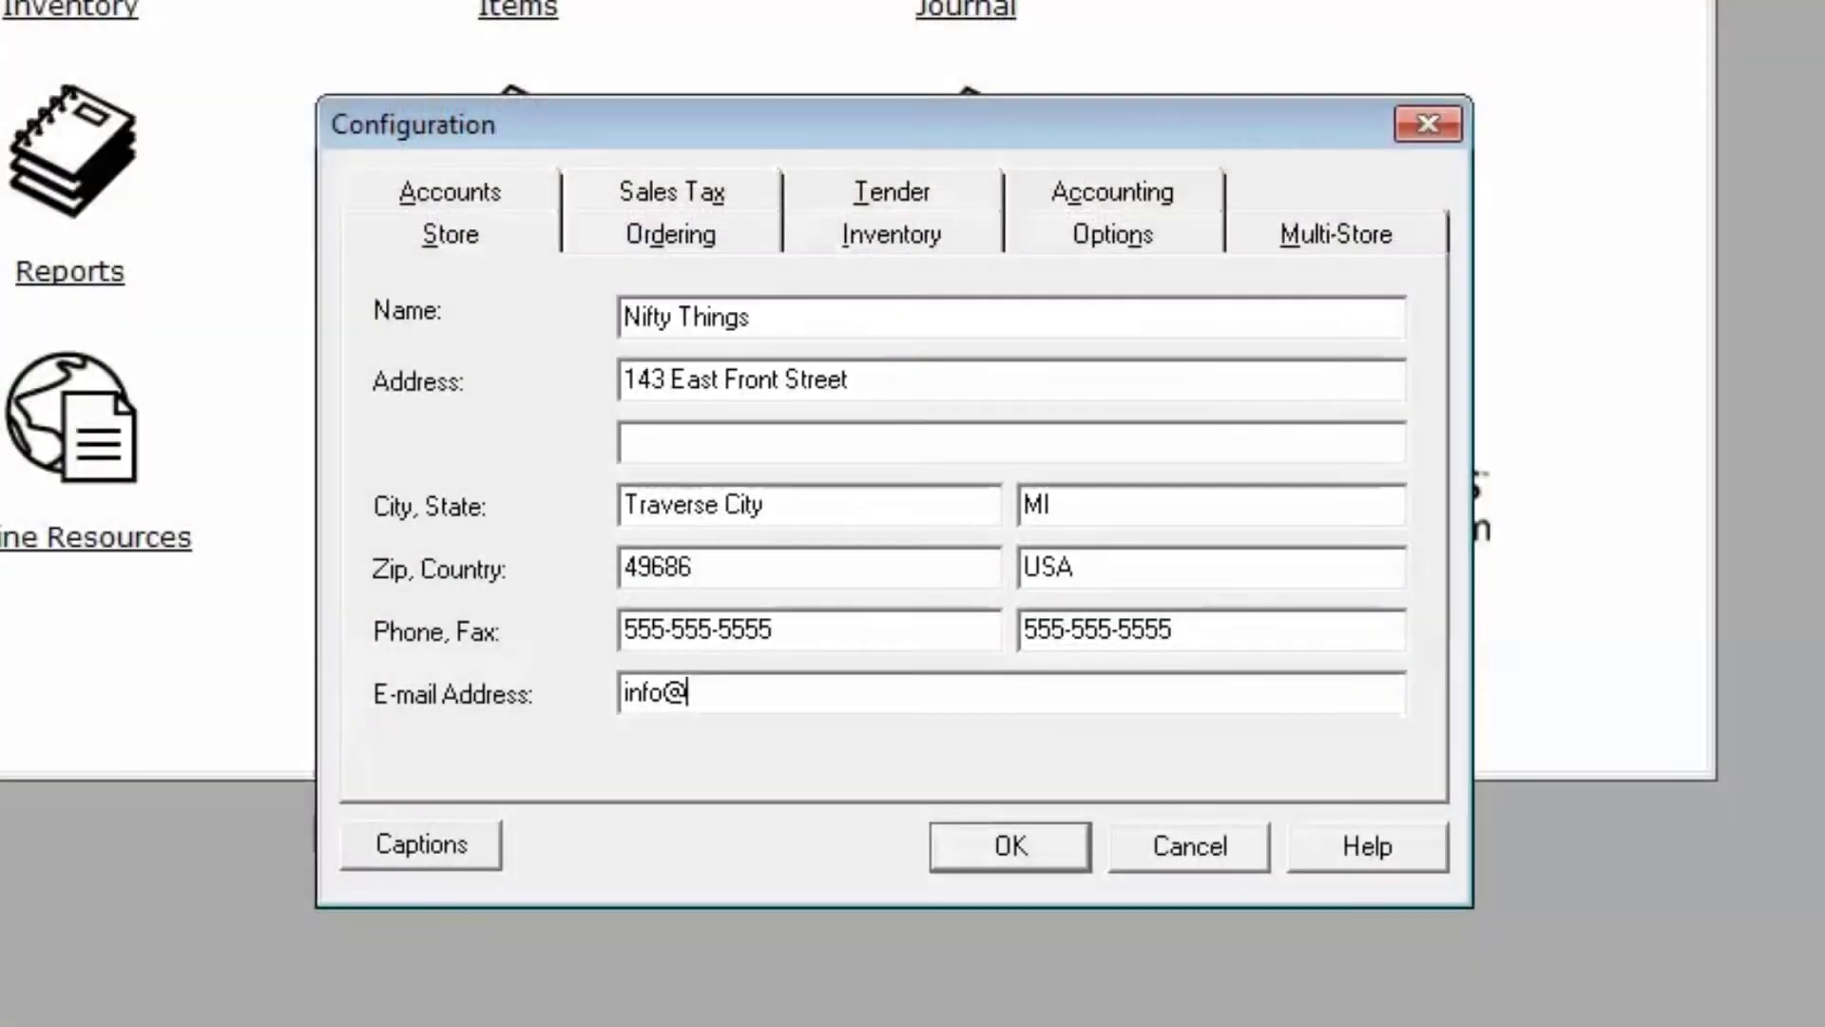
{"action": "type", "text": "ftything"}
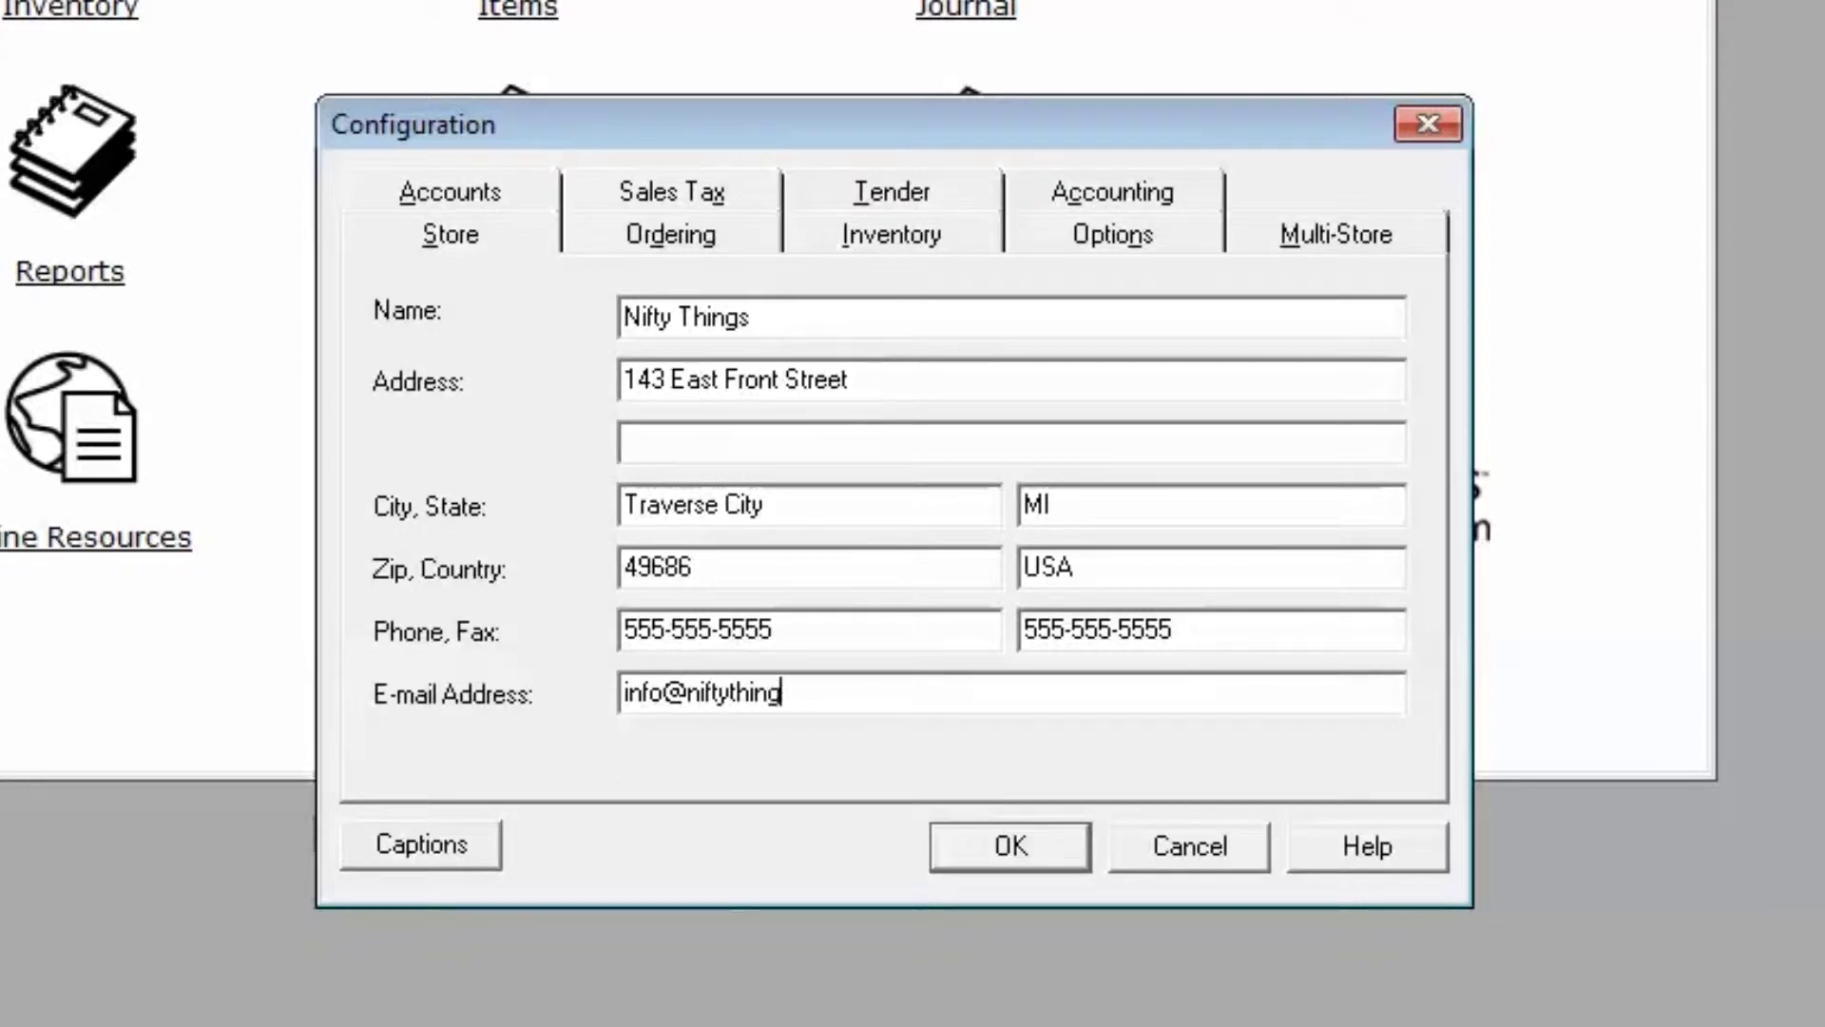
{"action": "type", "text": "sonline.com"}
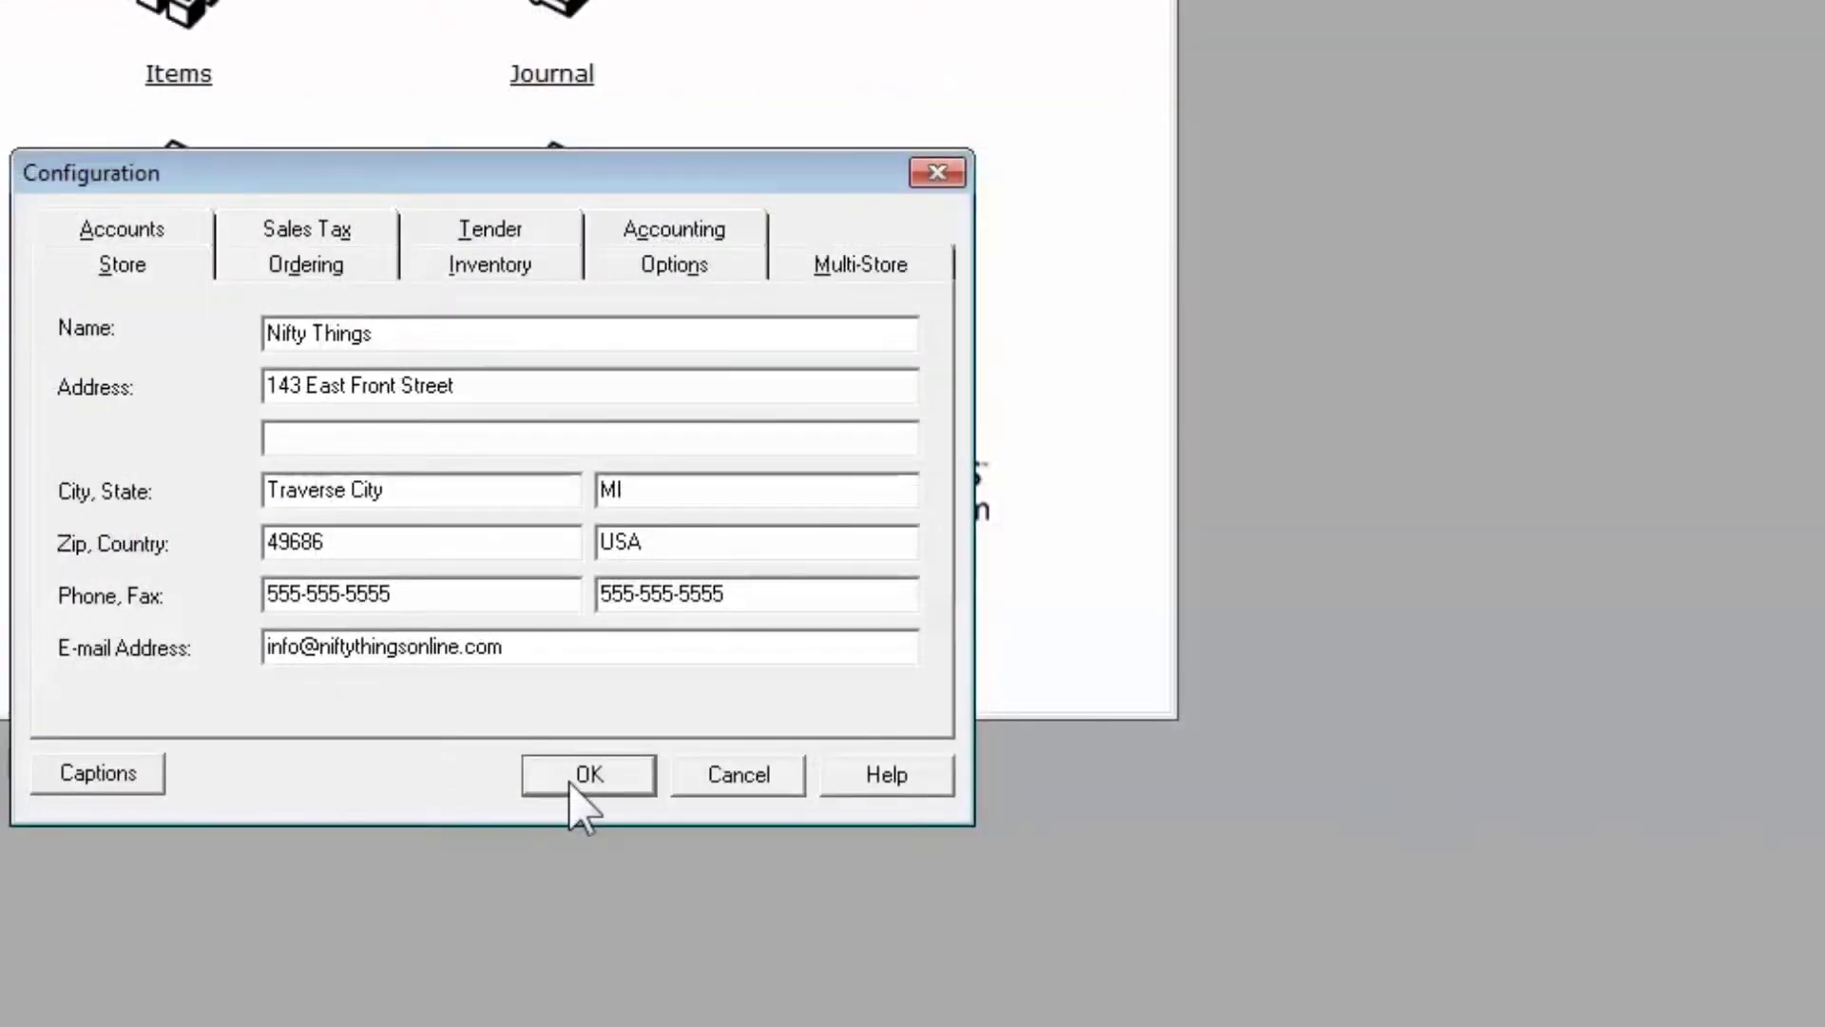
{"action": "left_click", "coordinate": [571, 784]}
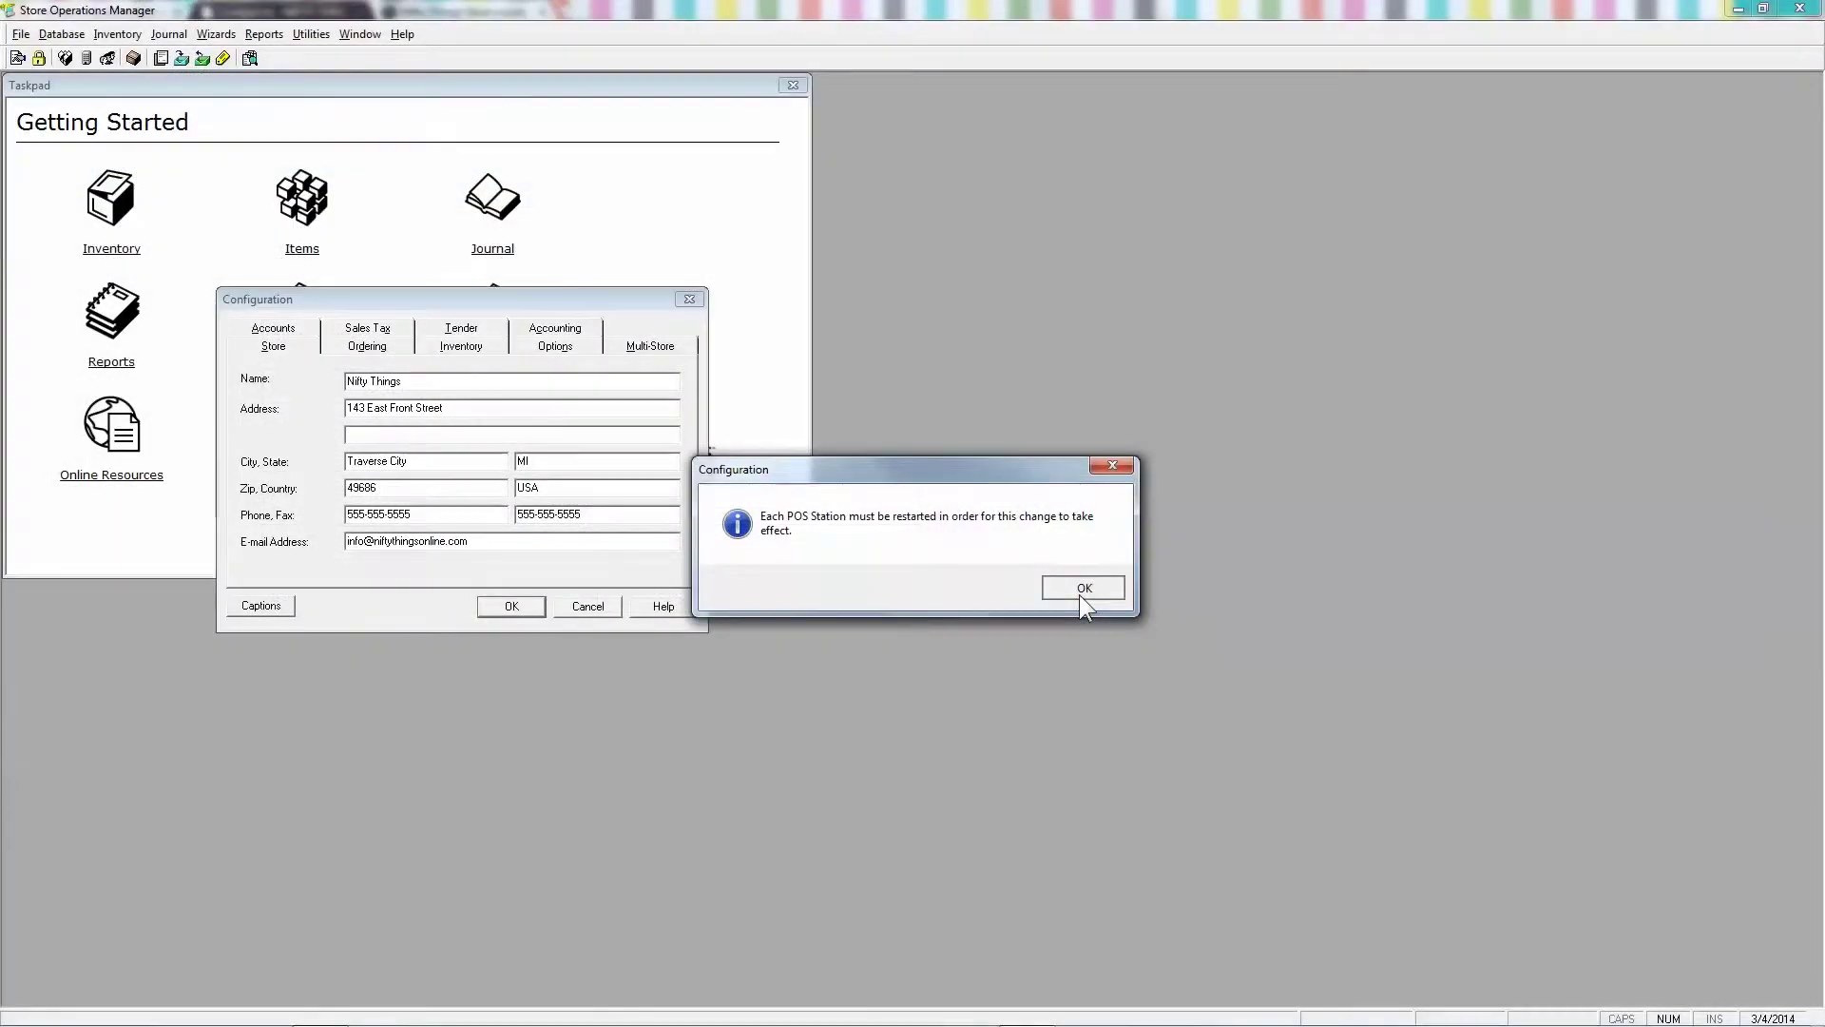
{"action": "left_click", "coordinate": [1709, 737]}
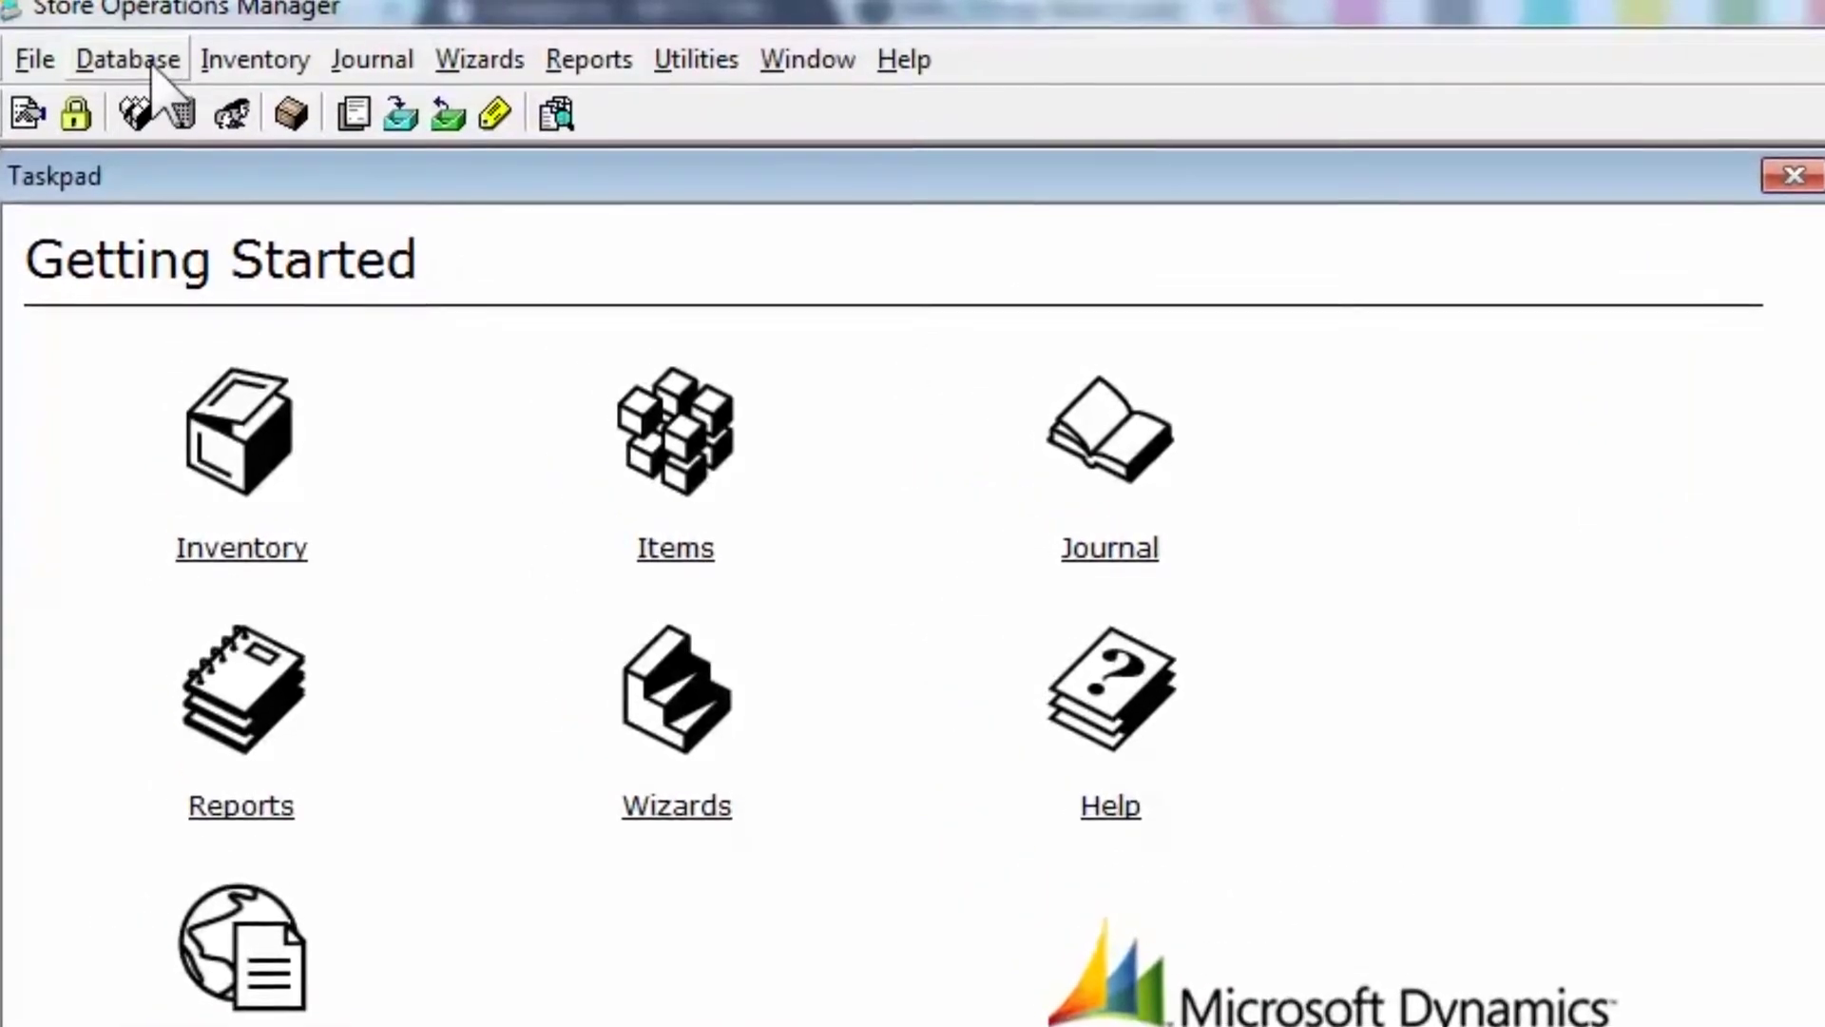
- From Database > Currencies, create a US Dollars currency with code USD
{"action": "left_click", "coordinate": [150, 67]}
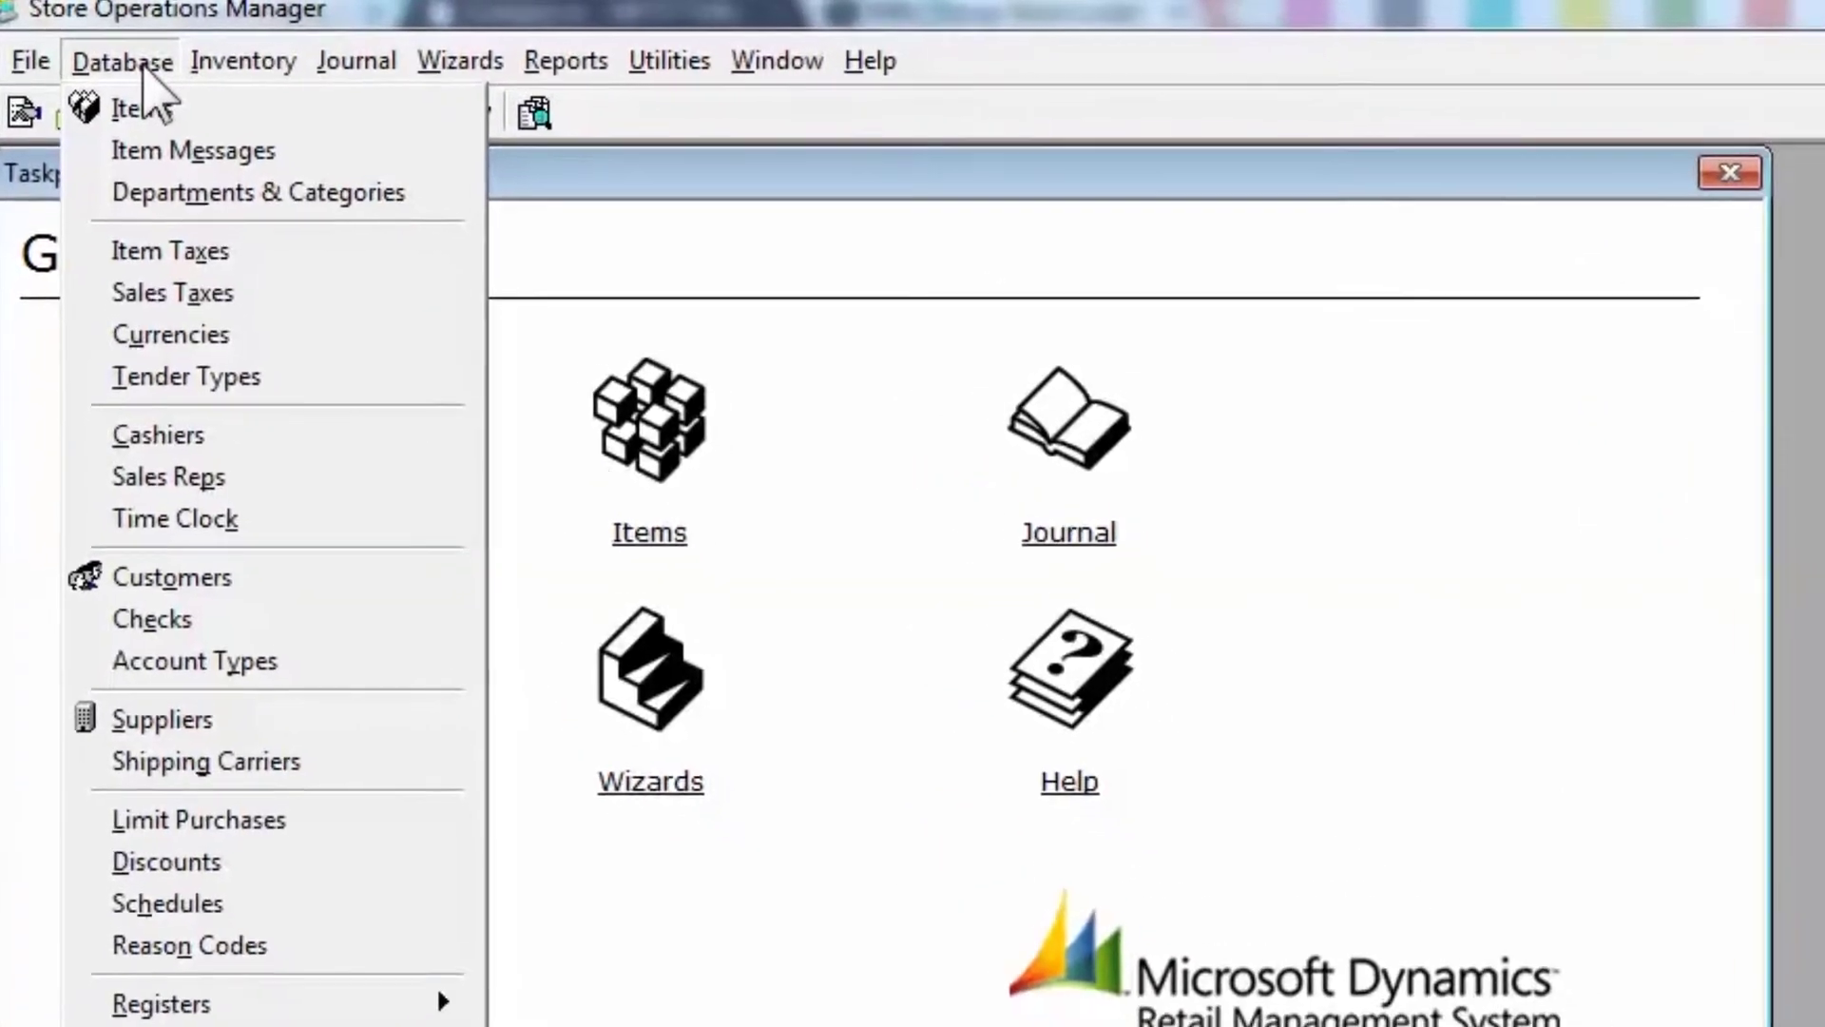
{"action": "left_click", "coordinate": [162, 337]}
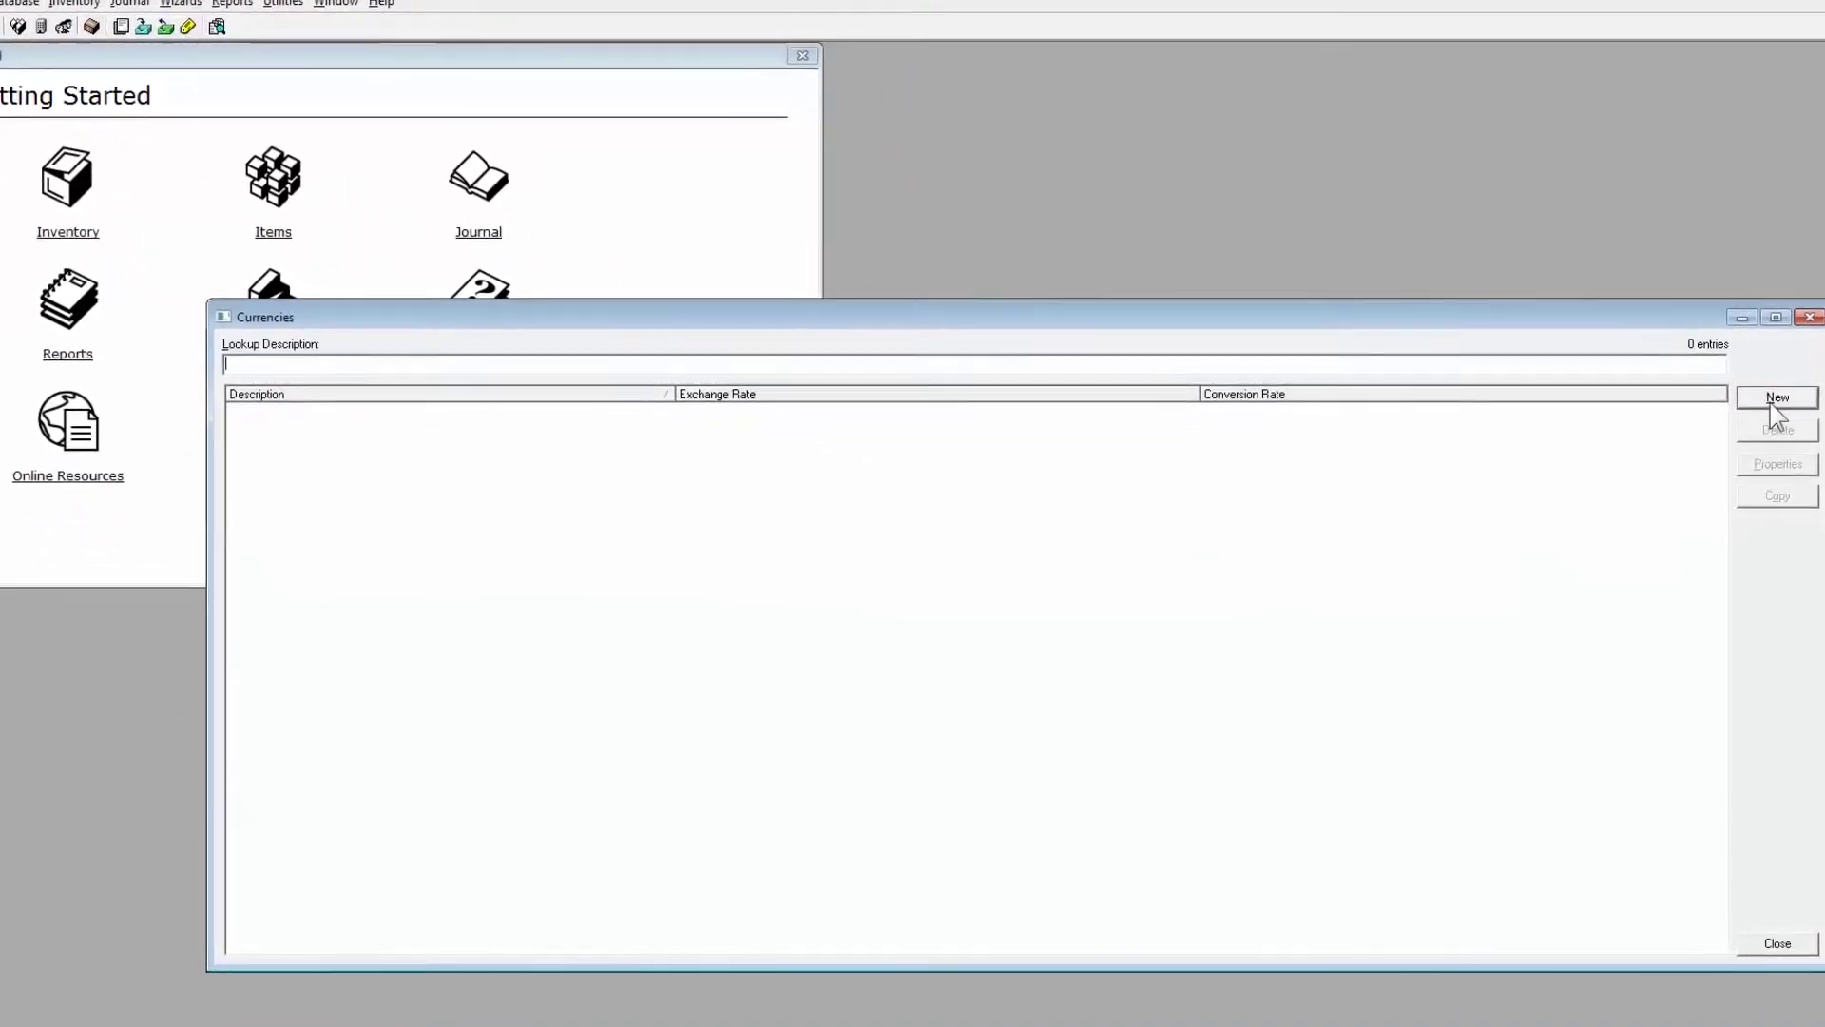
{"action": "left_click", "coordinate": [1772, 406]}
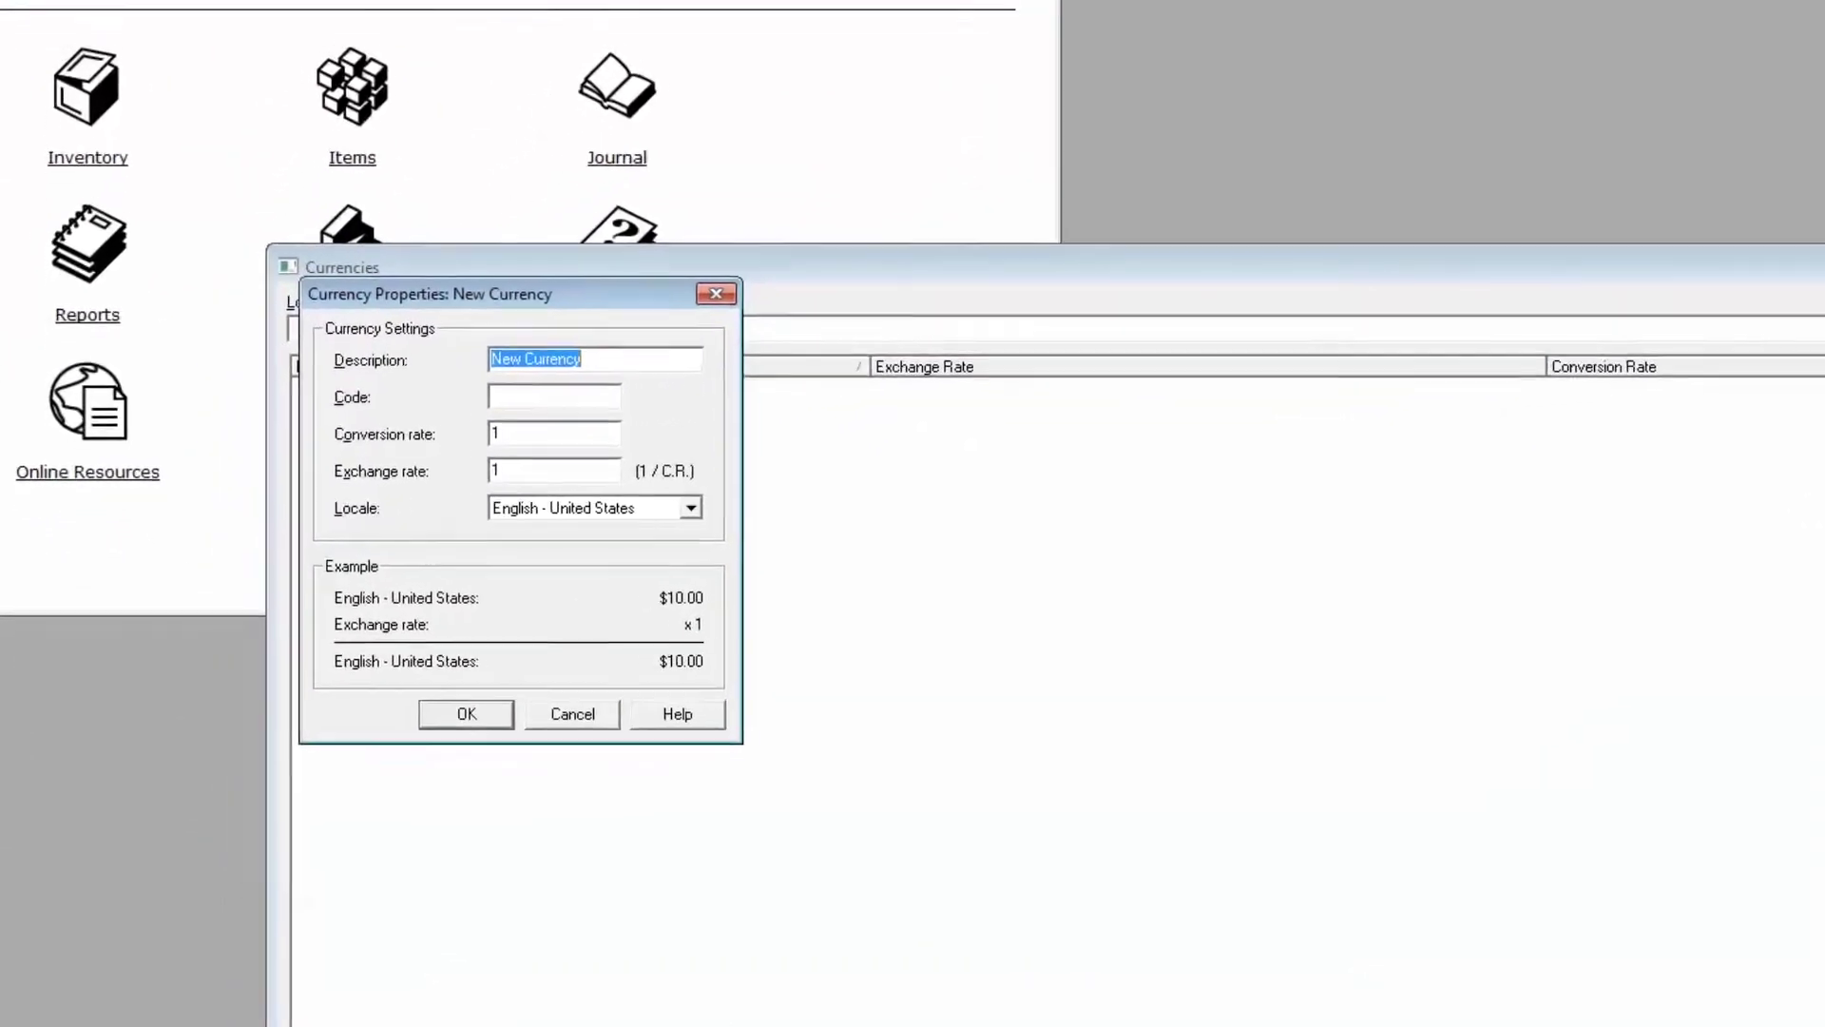
{"action": "type", "text": "U"}
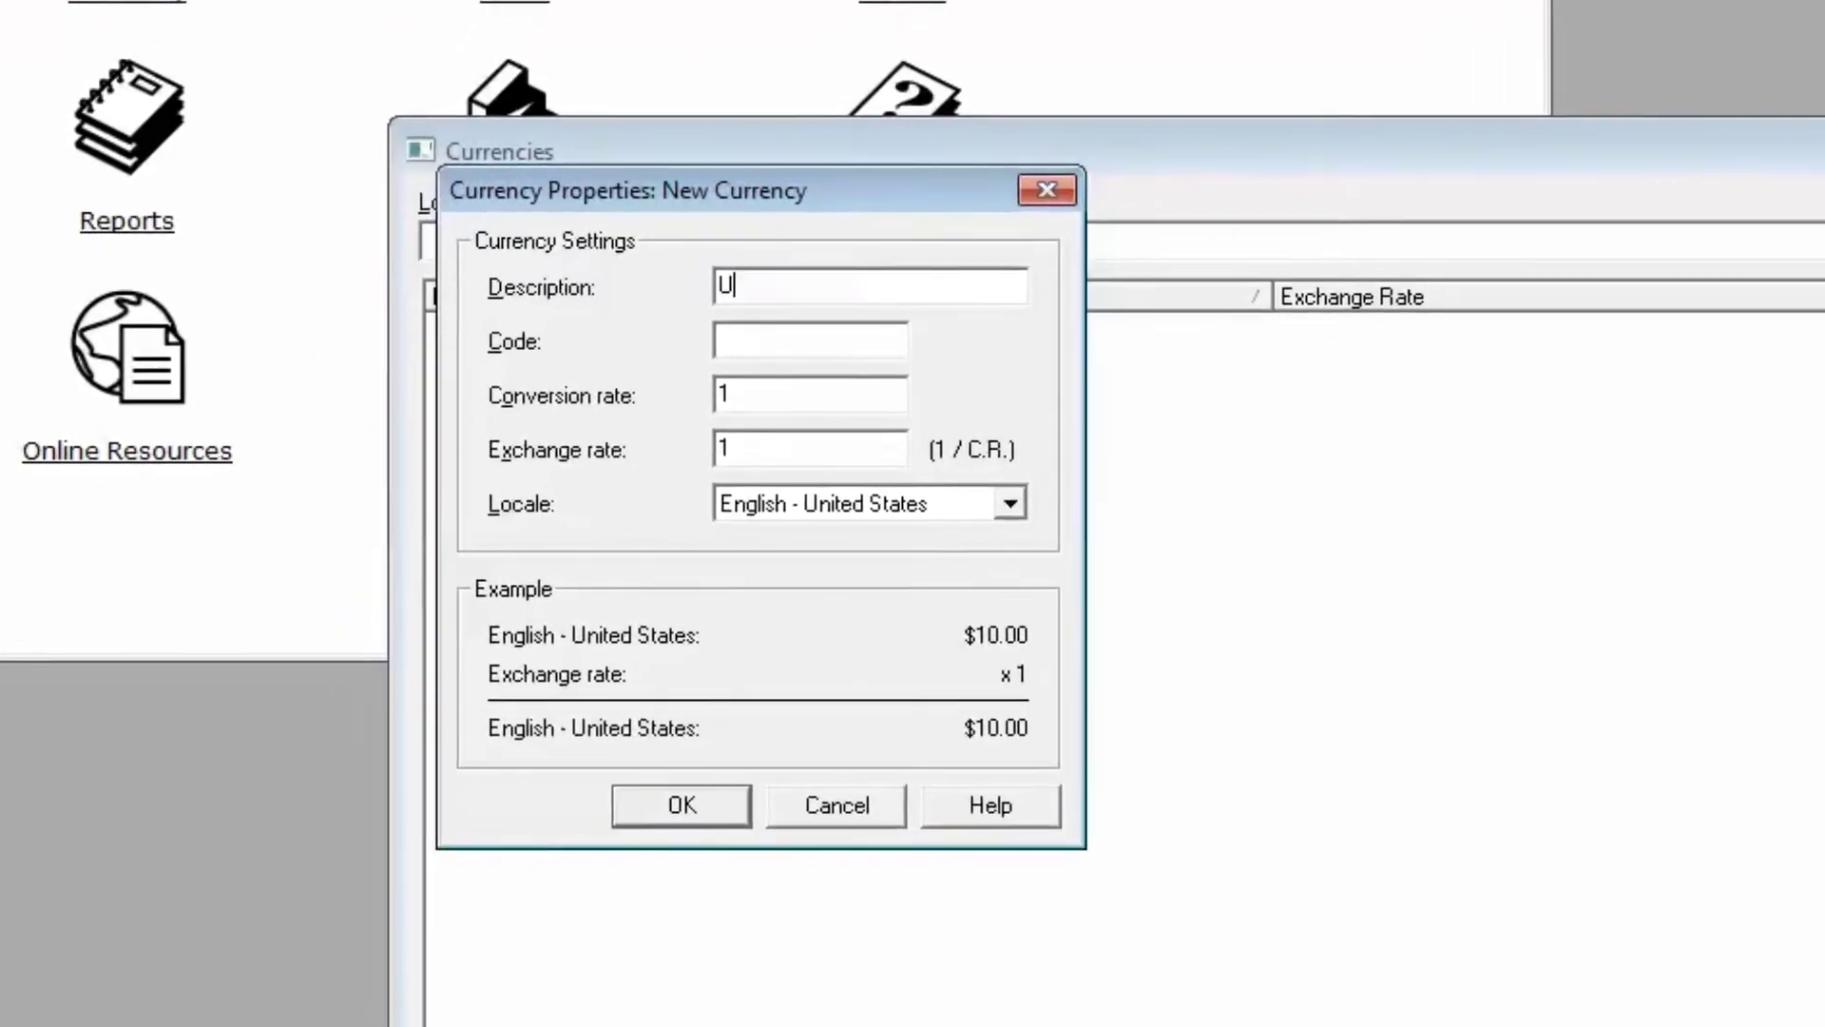
{"action": "type", "text": "S Dollars"}
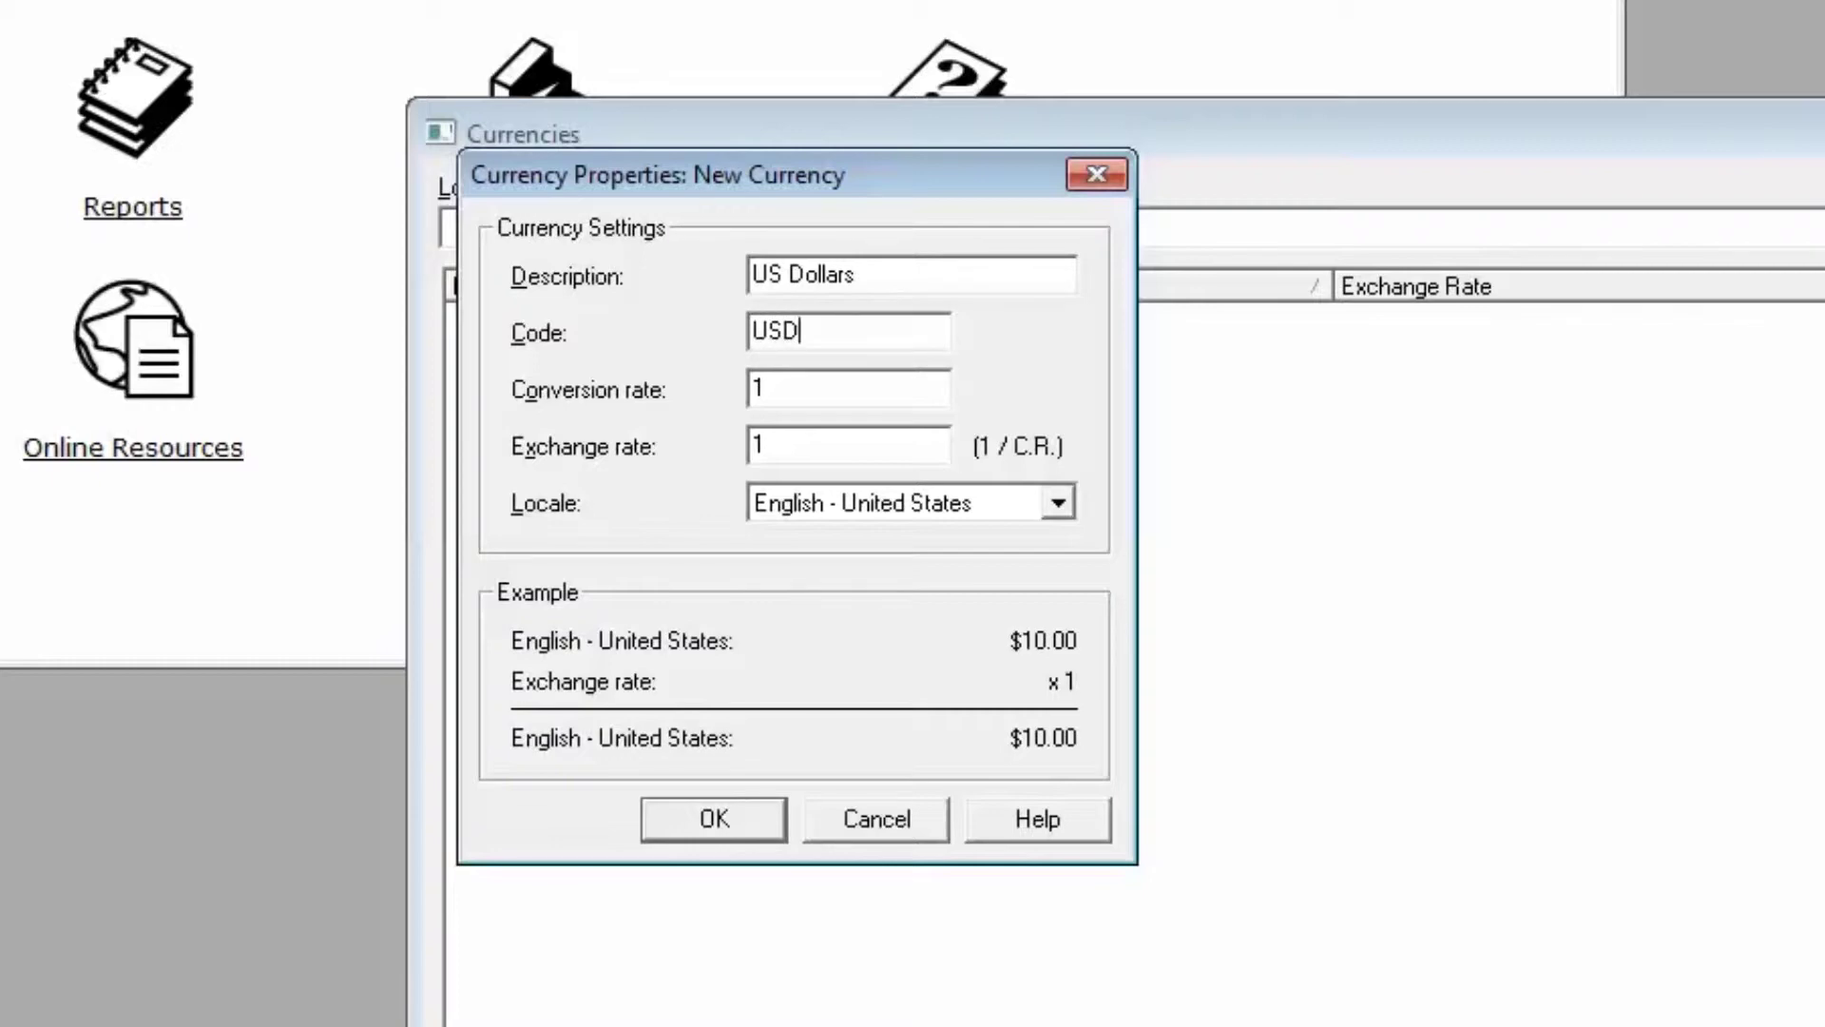
{"action": "left_click", "coordinate": [714, 823]}
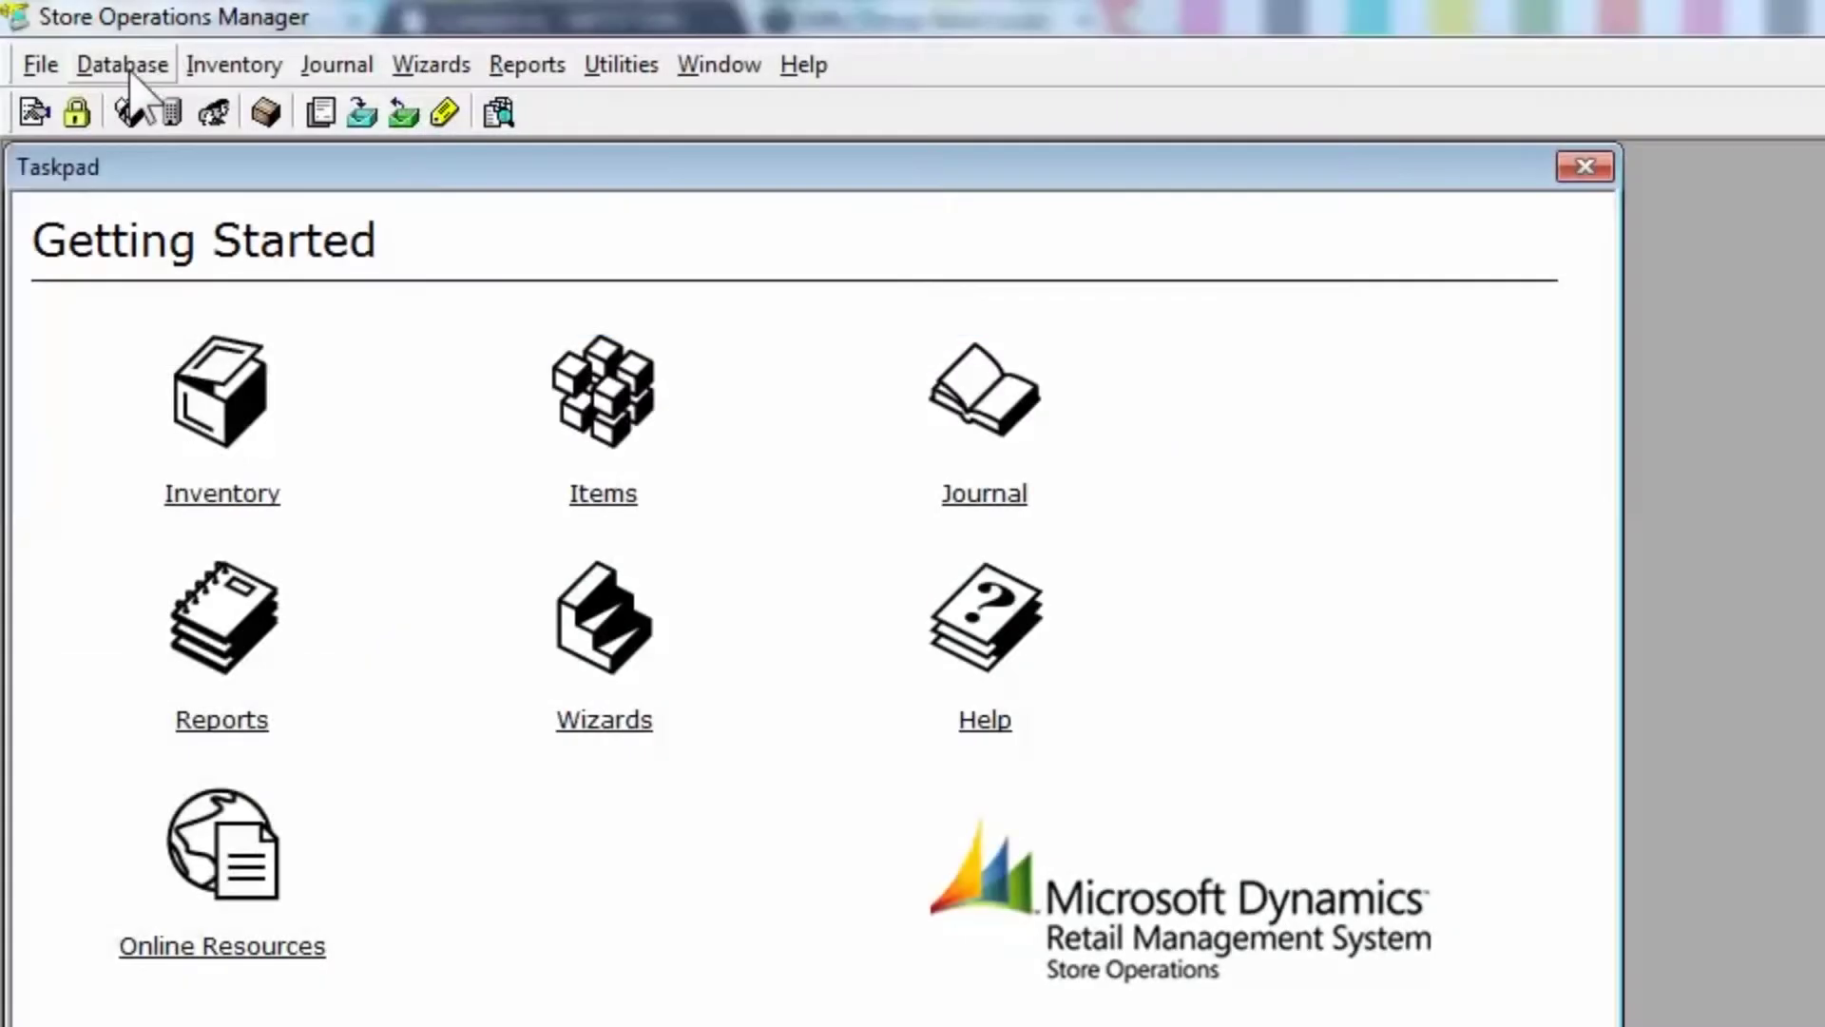
- In Tender Types, start a new tender described Web-Only with tender code WO
{"action": "left_click", "coordinate": [122, 63]}
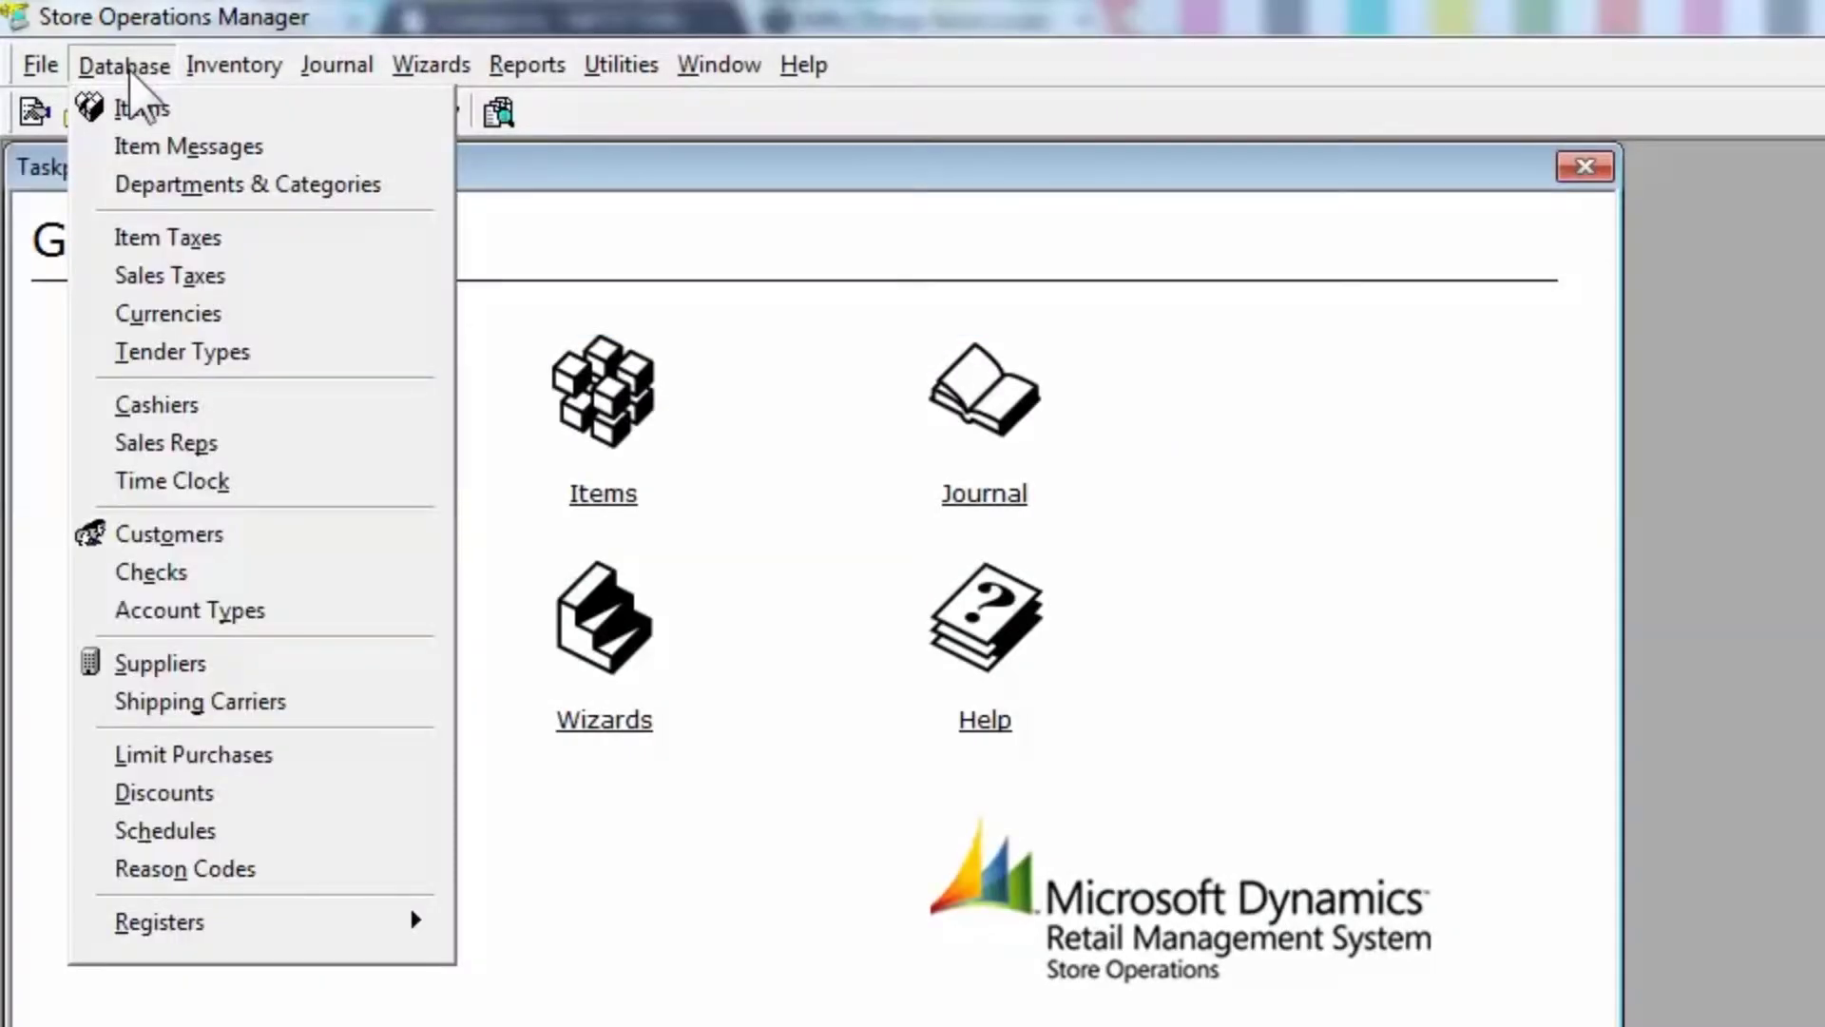
{"action": "left_click", "coordinate": [159, 366]}
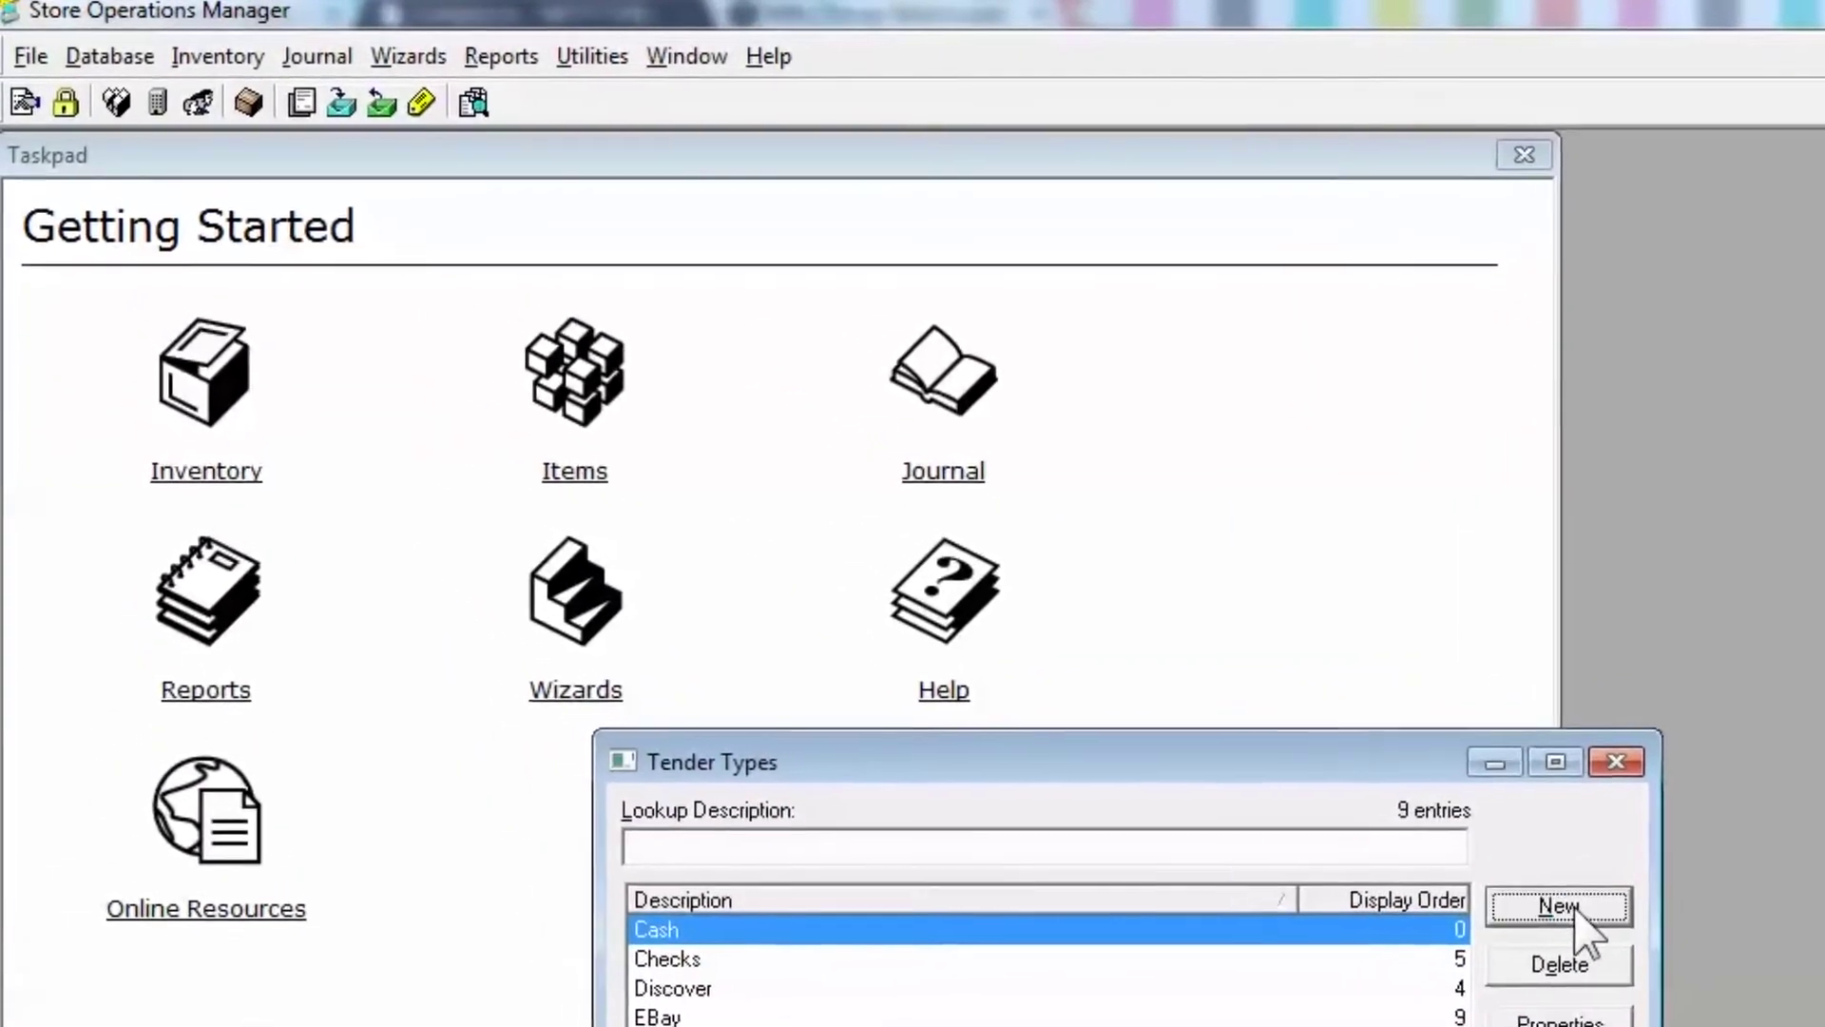
{"action": "left_click", "coordinate": [1519, 882]}
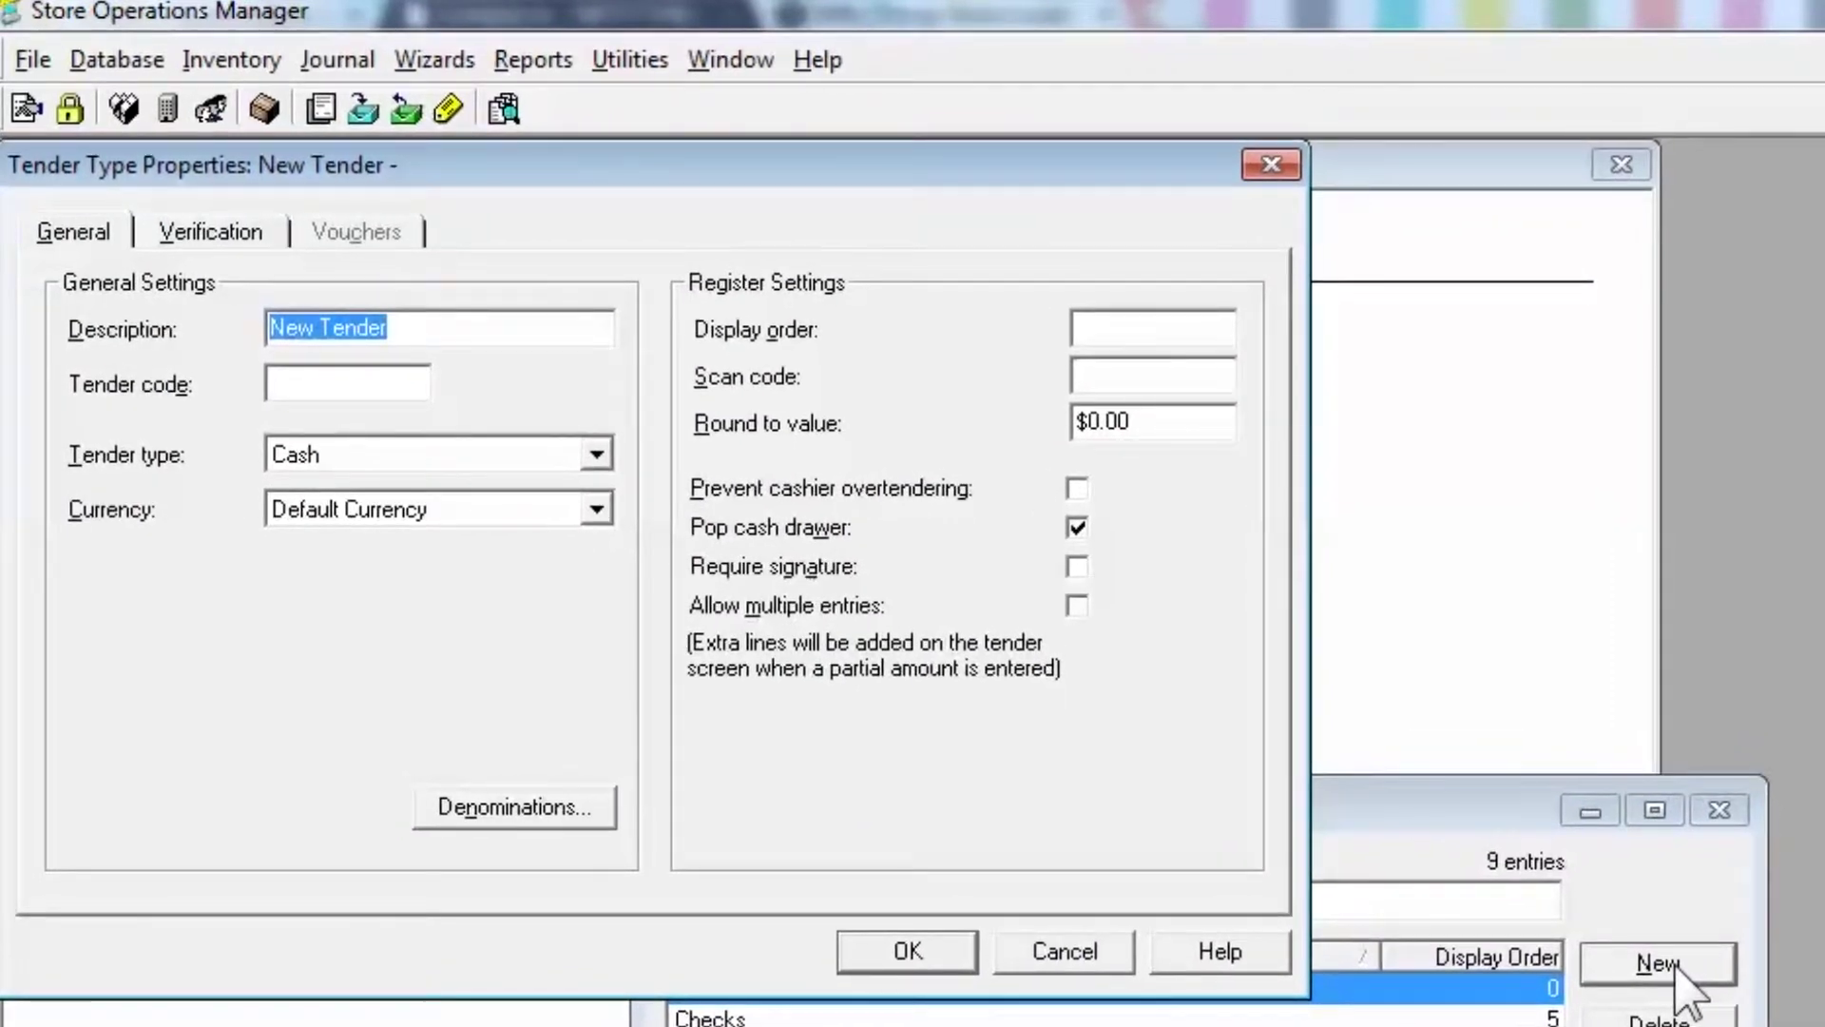
{"action": "type", "text": "Web-On"}
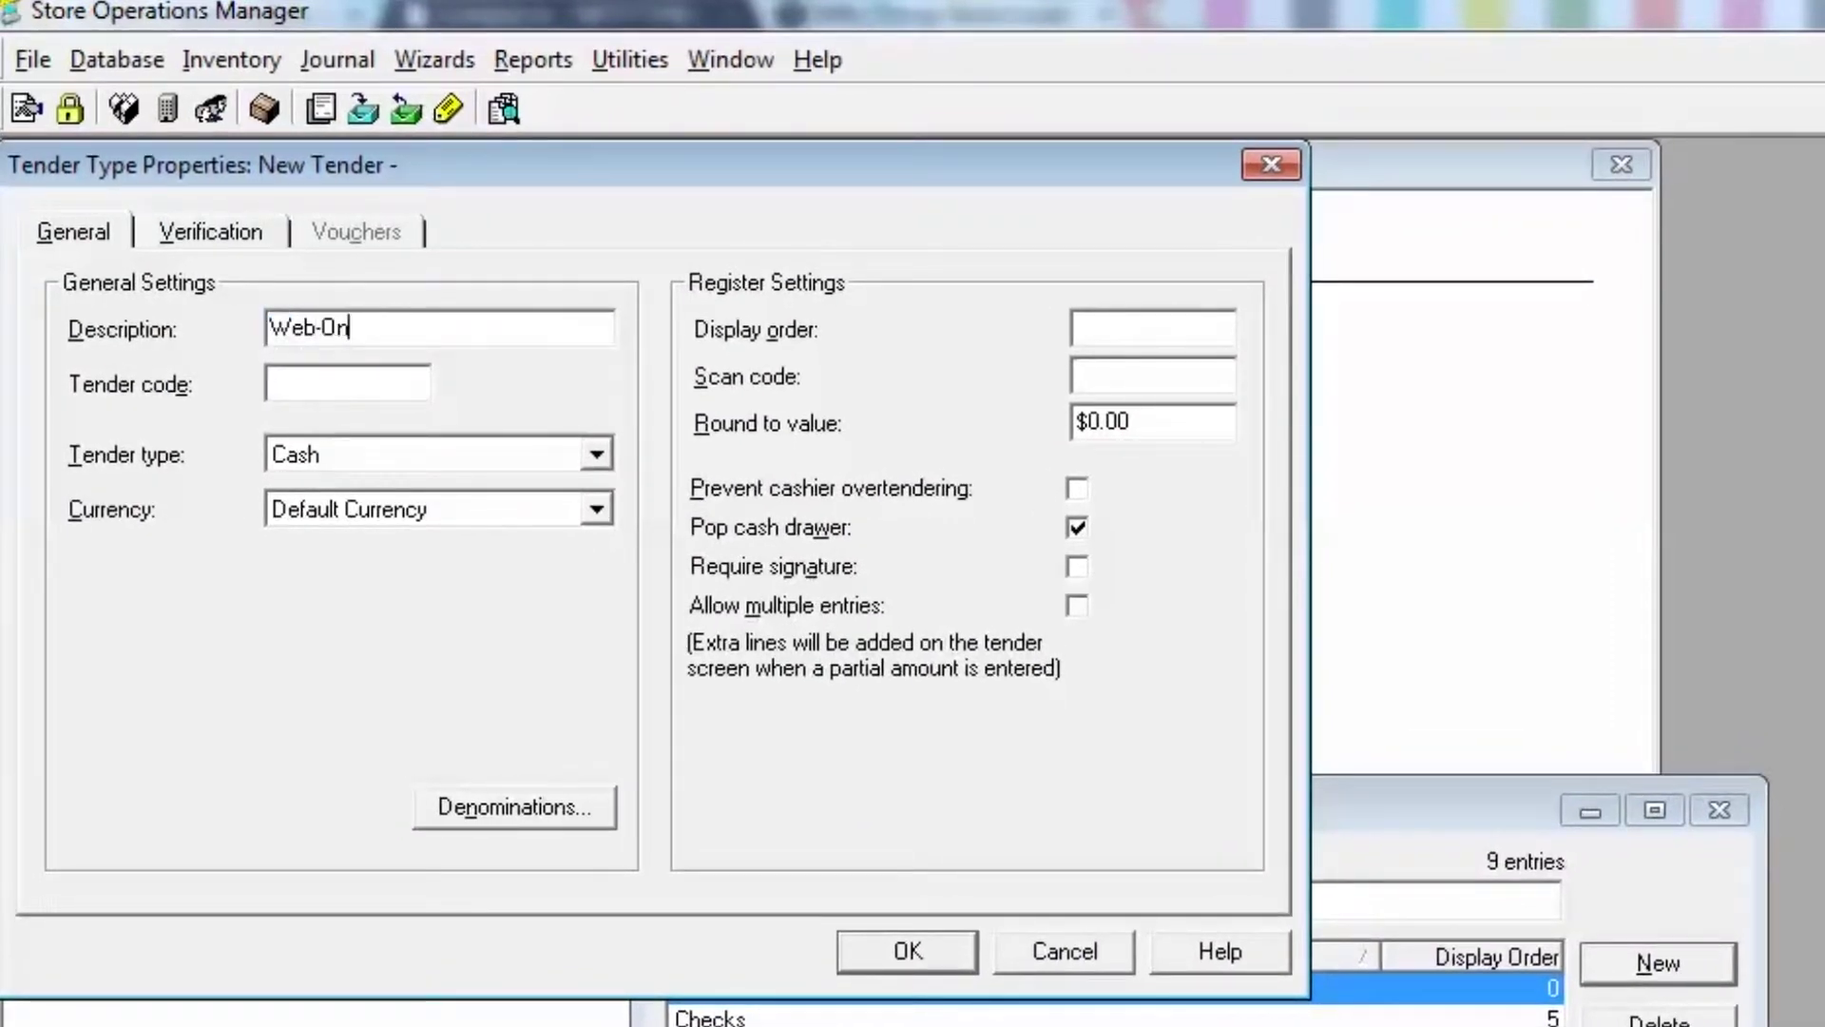
{"action": "type", "text": "ly"}
{"action": "type", "text": "WO"}
- Set the tender type to Other, keeping the default currency, and move to Display order
{"action": "key", "text": "Tab"}
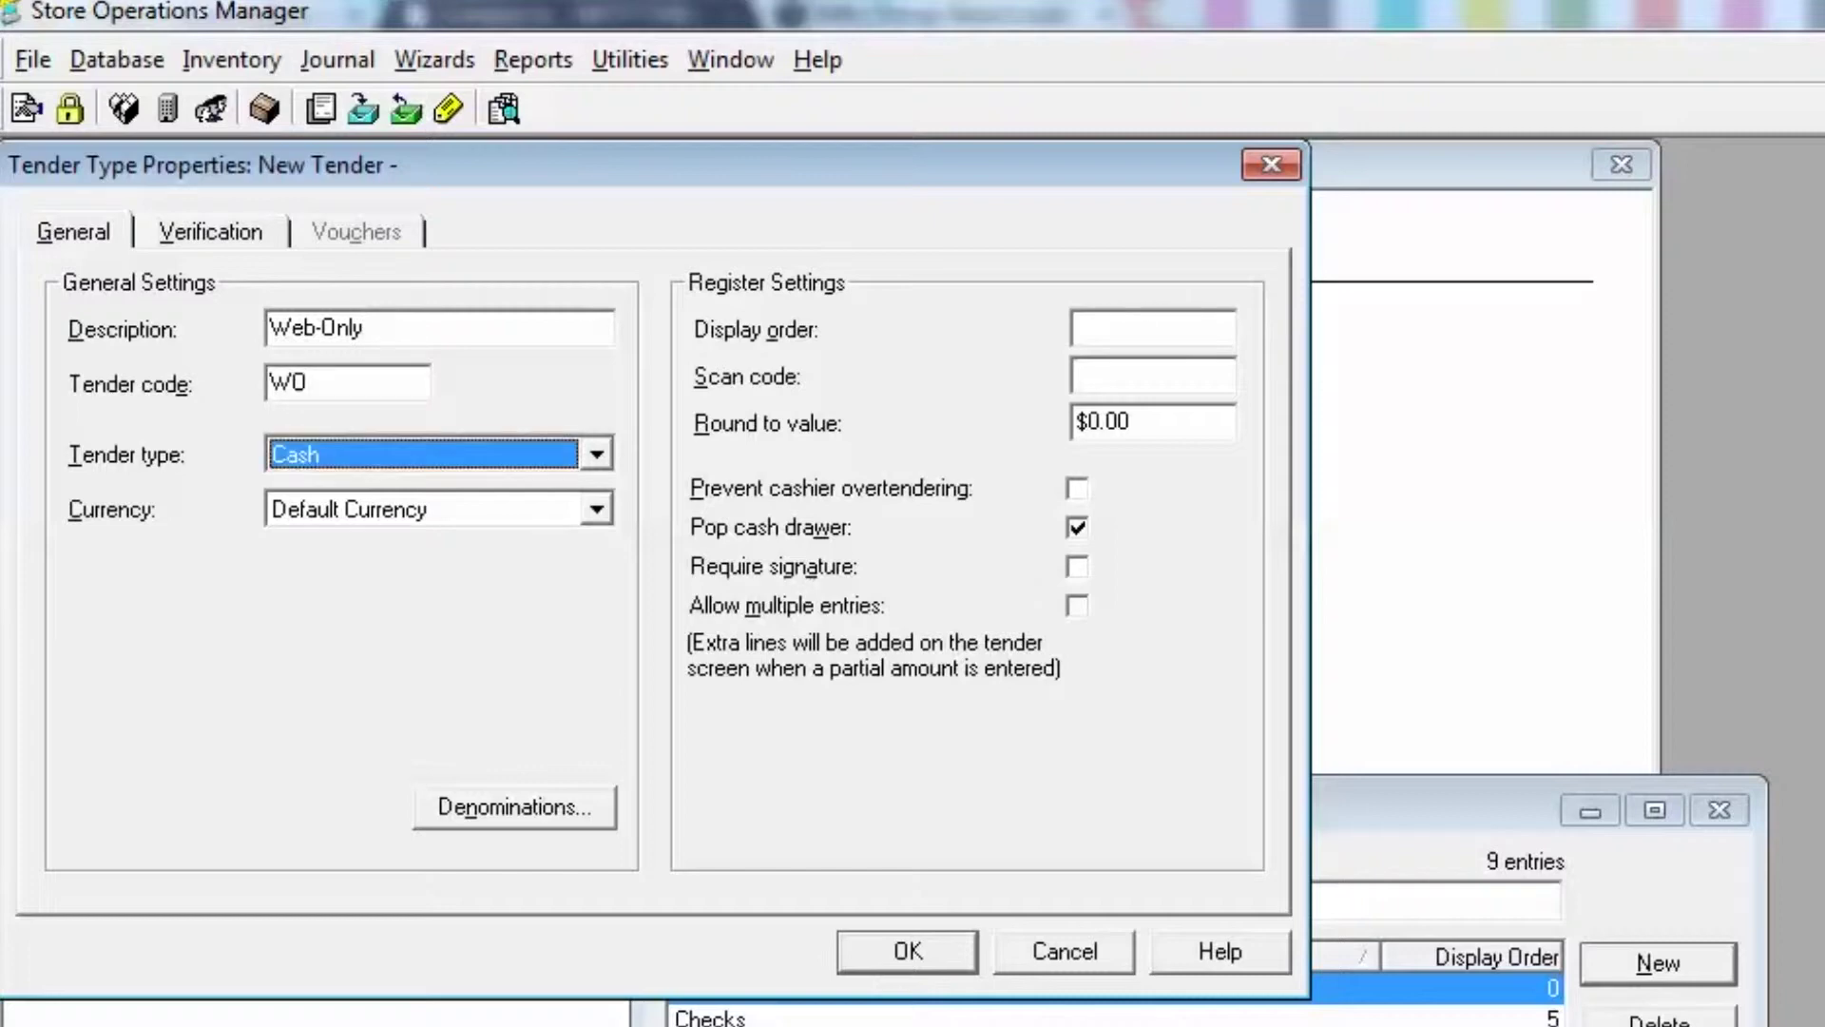
{"action": "key", "text": "Down"}
{"action": "key", "text": "Down"}
{"action": "key", "text": "Down"}
{"action": "key", "text": "Down"}
{"action": "key", "text": "Down"}
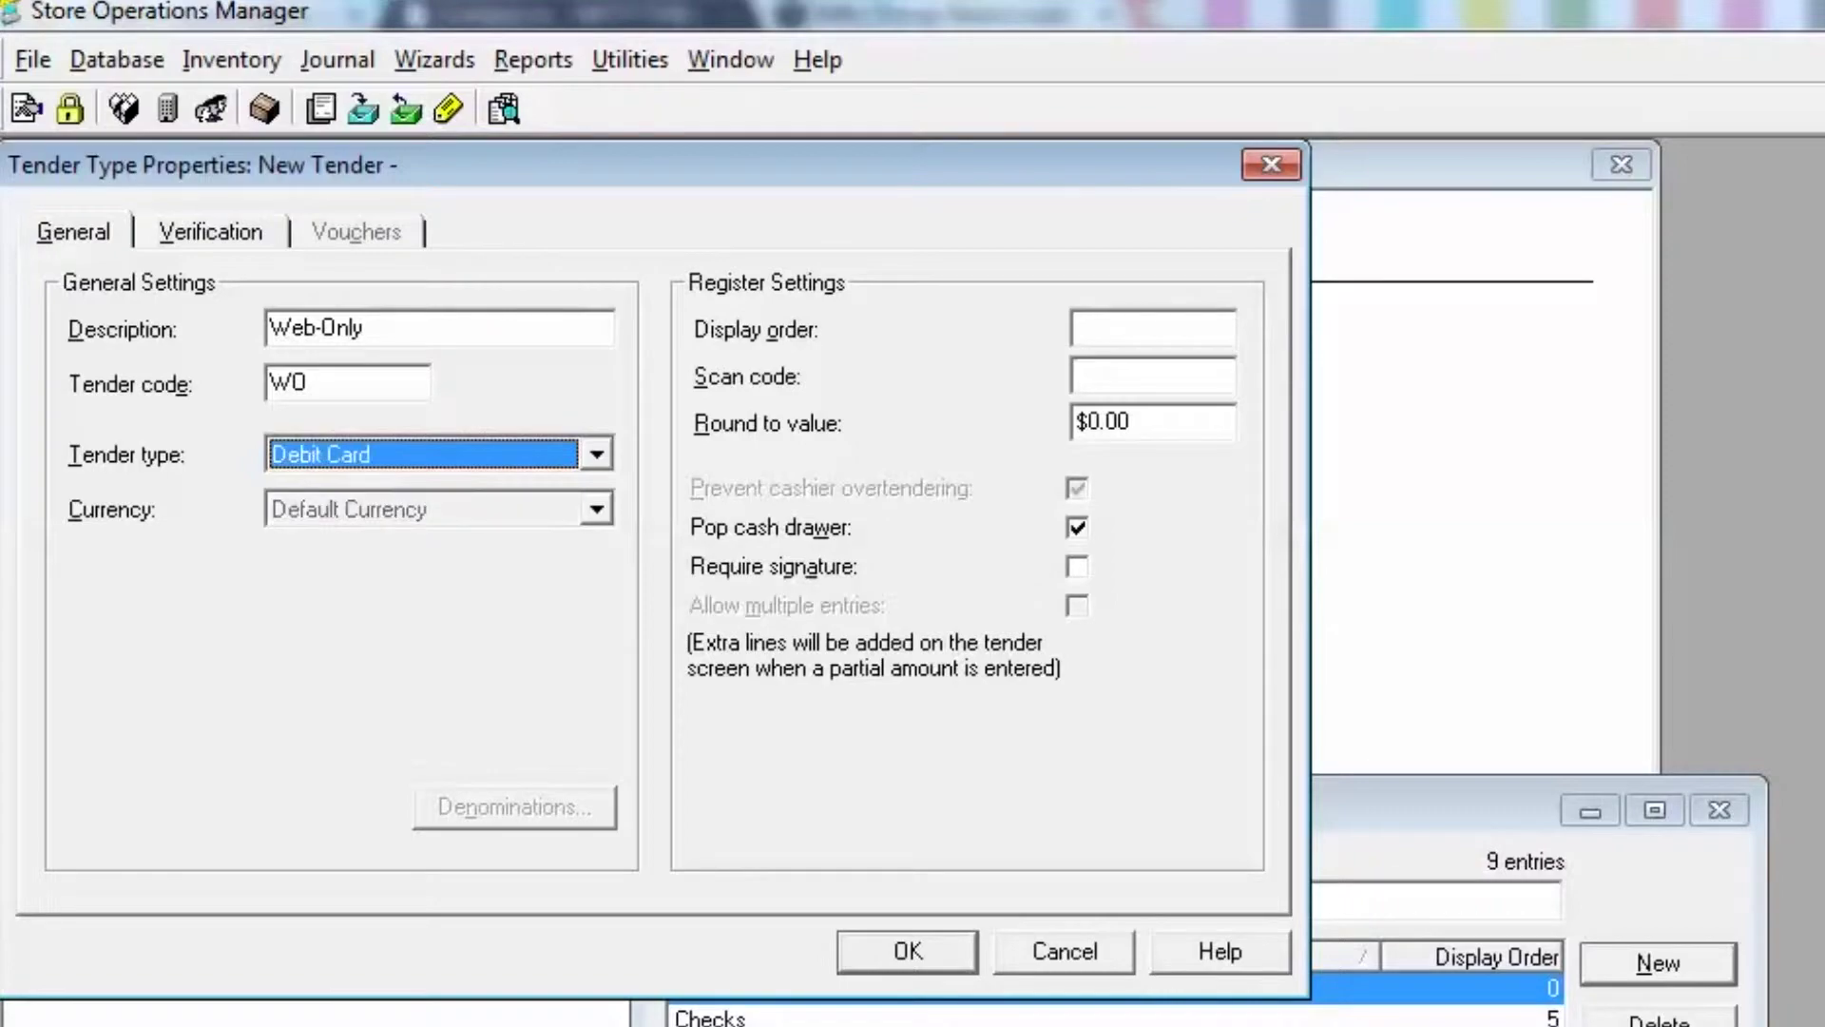
{"action": "key", "text": "Down"}
{"action": "key", "text": "Down"}
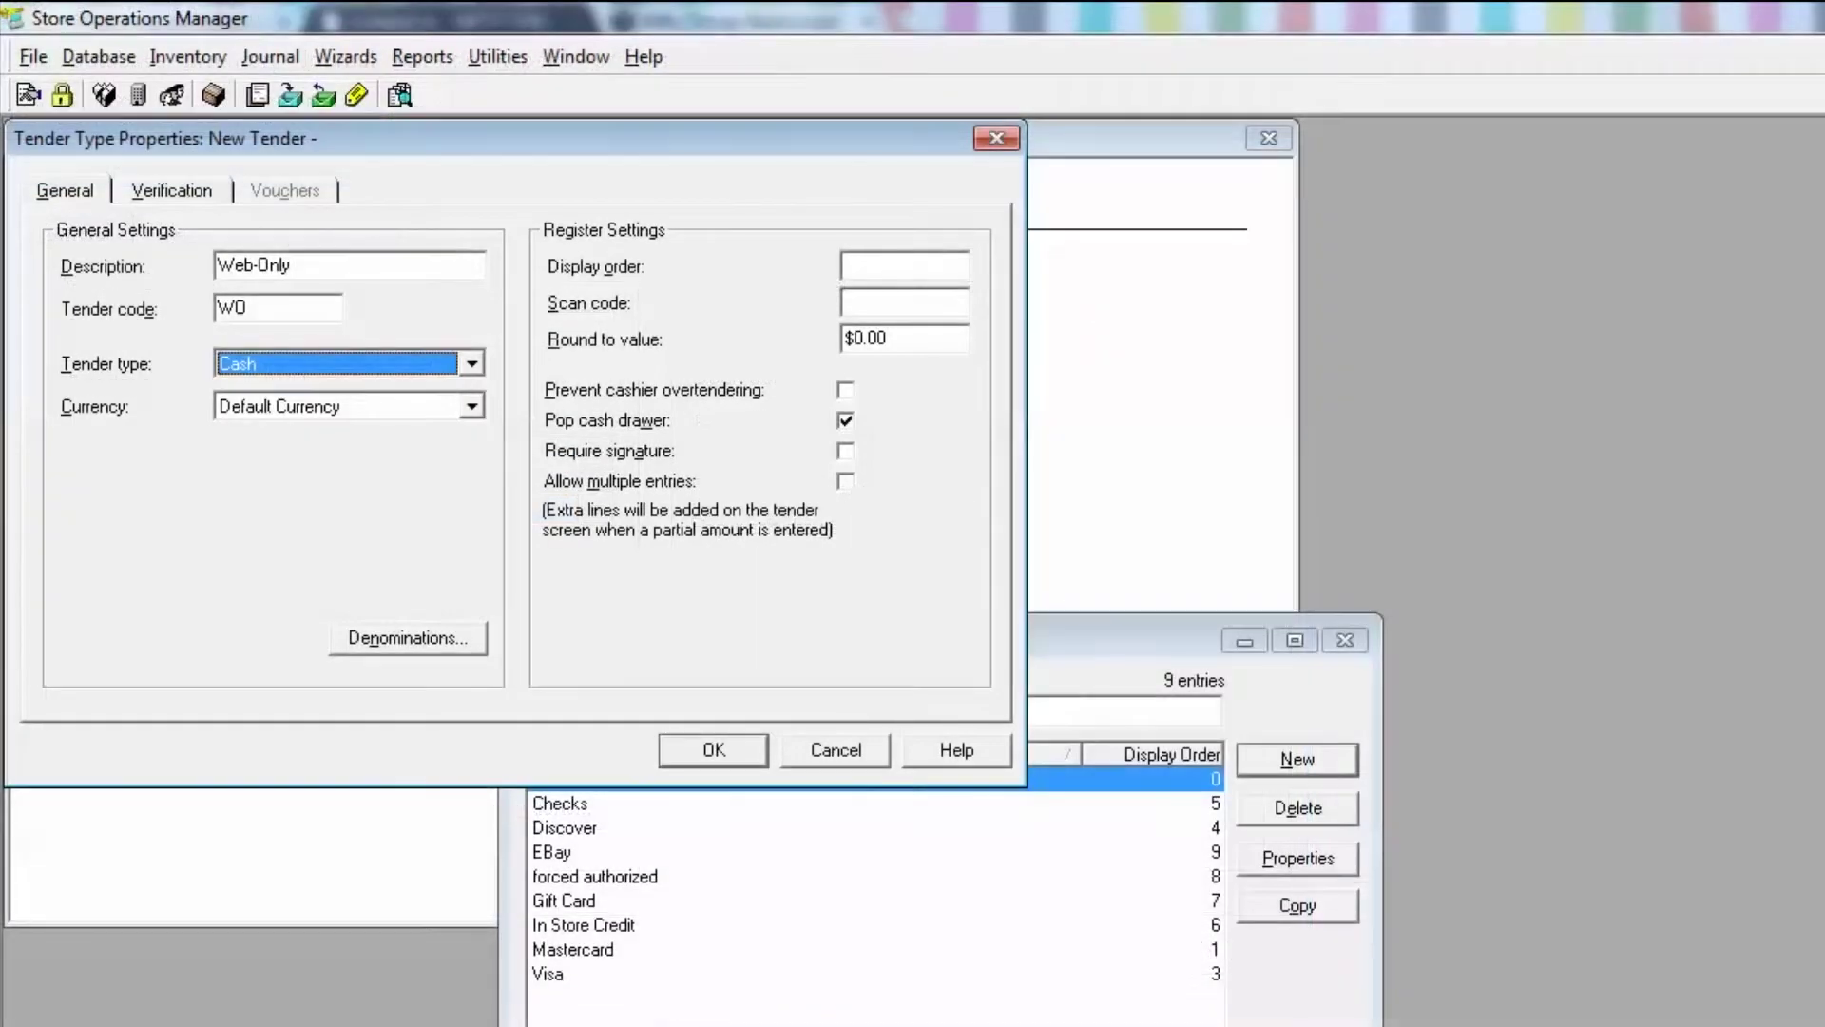
{"action": "key", "text": "Down"}
{"action": "key", "text": "Down"}
{"action": "key", "text": "Down"}
{"action": "key", "text": "Down"}
{"action": "key", "text": "Down"}
{"action": "key", "text": "Down"}
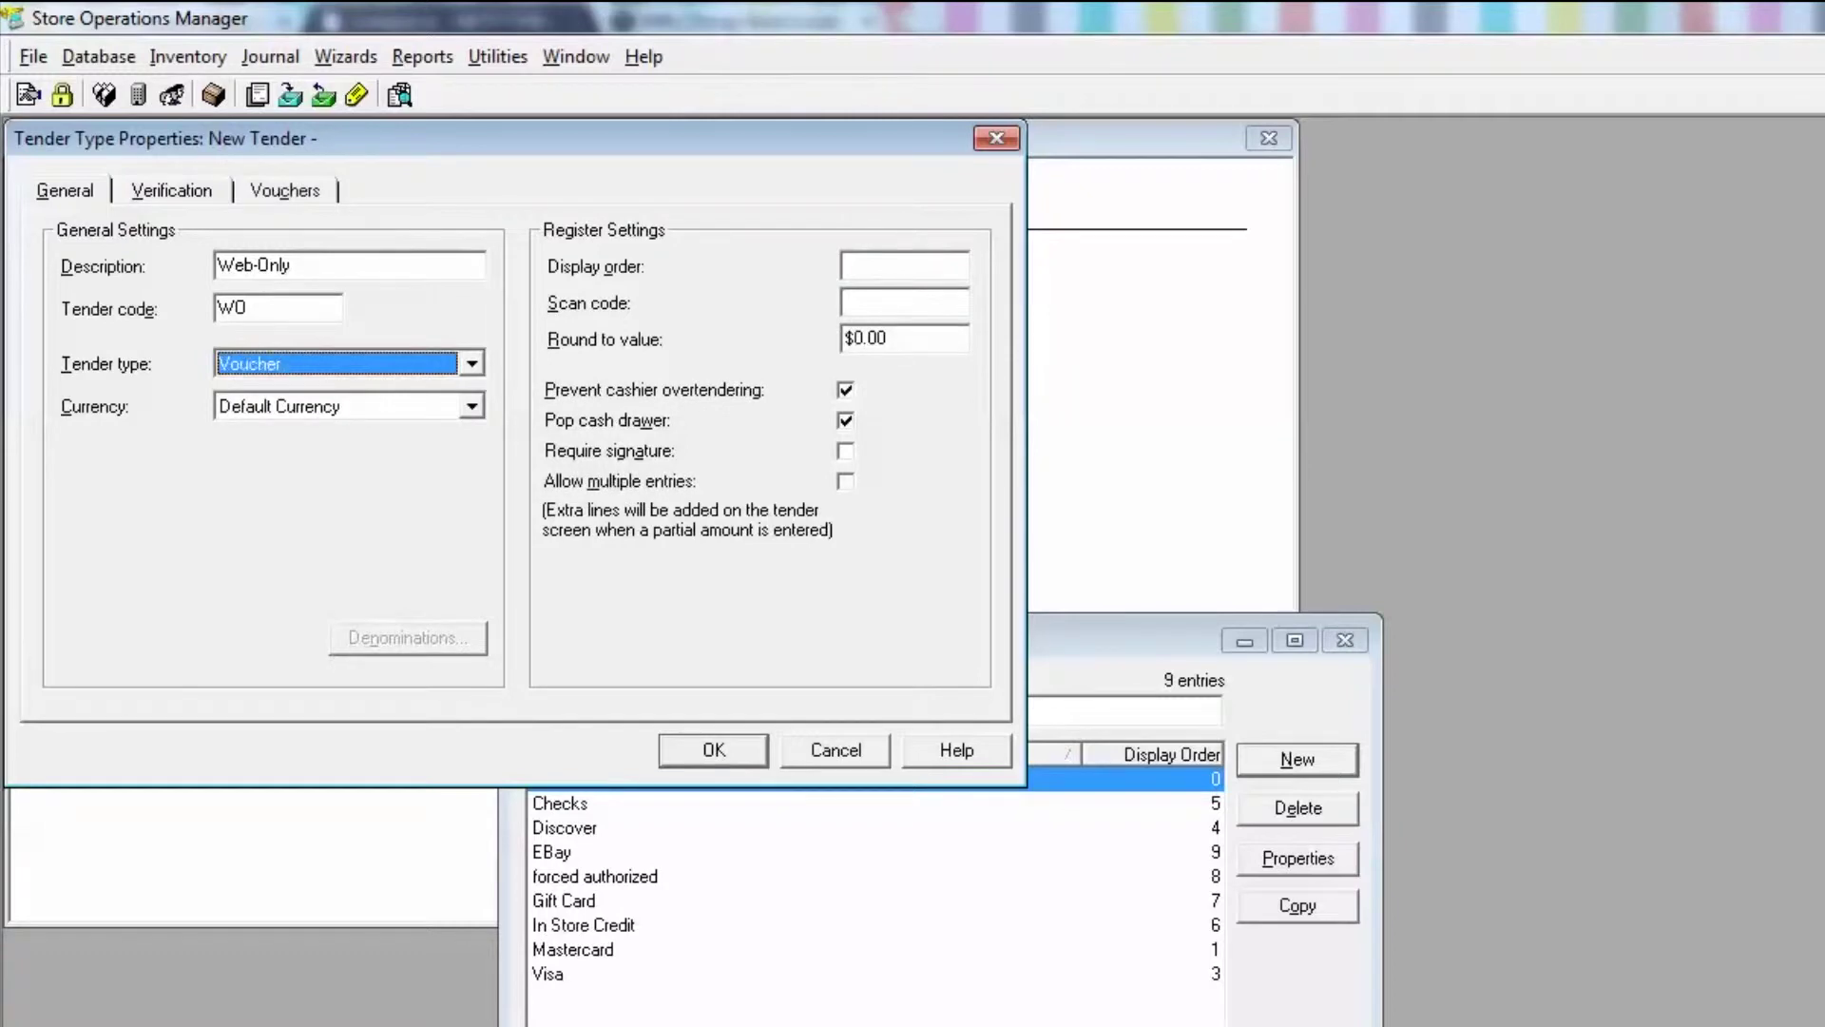
{"action": "key", "text": "Tab"}
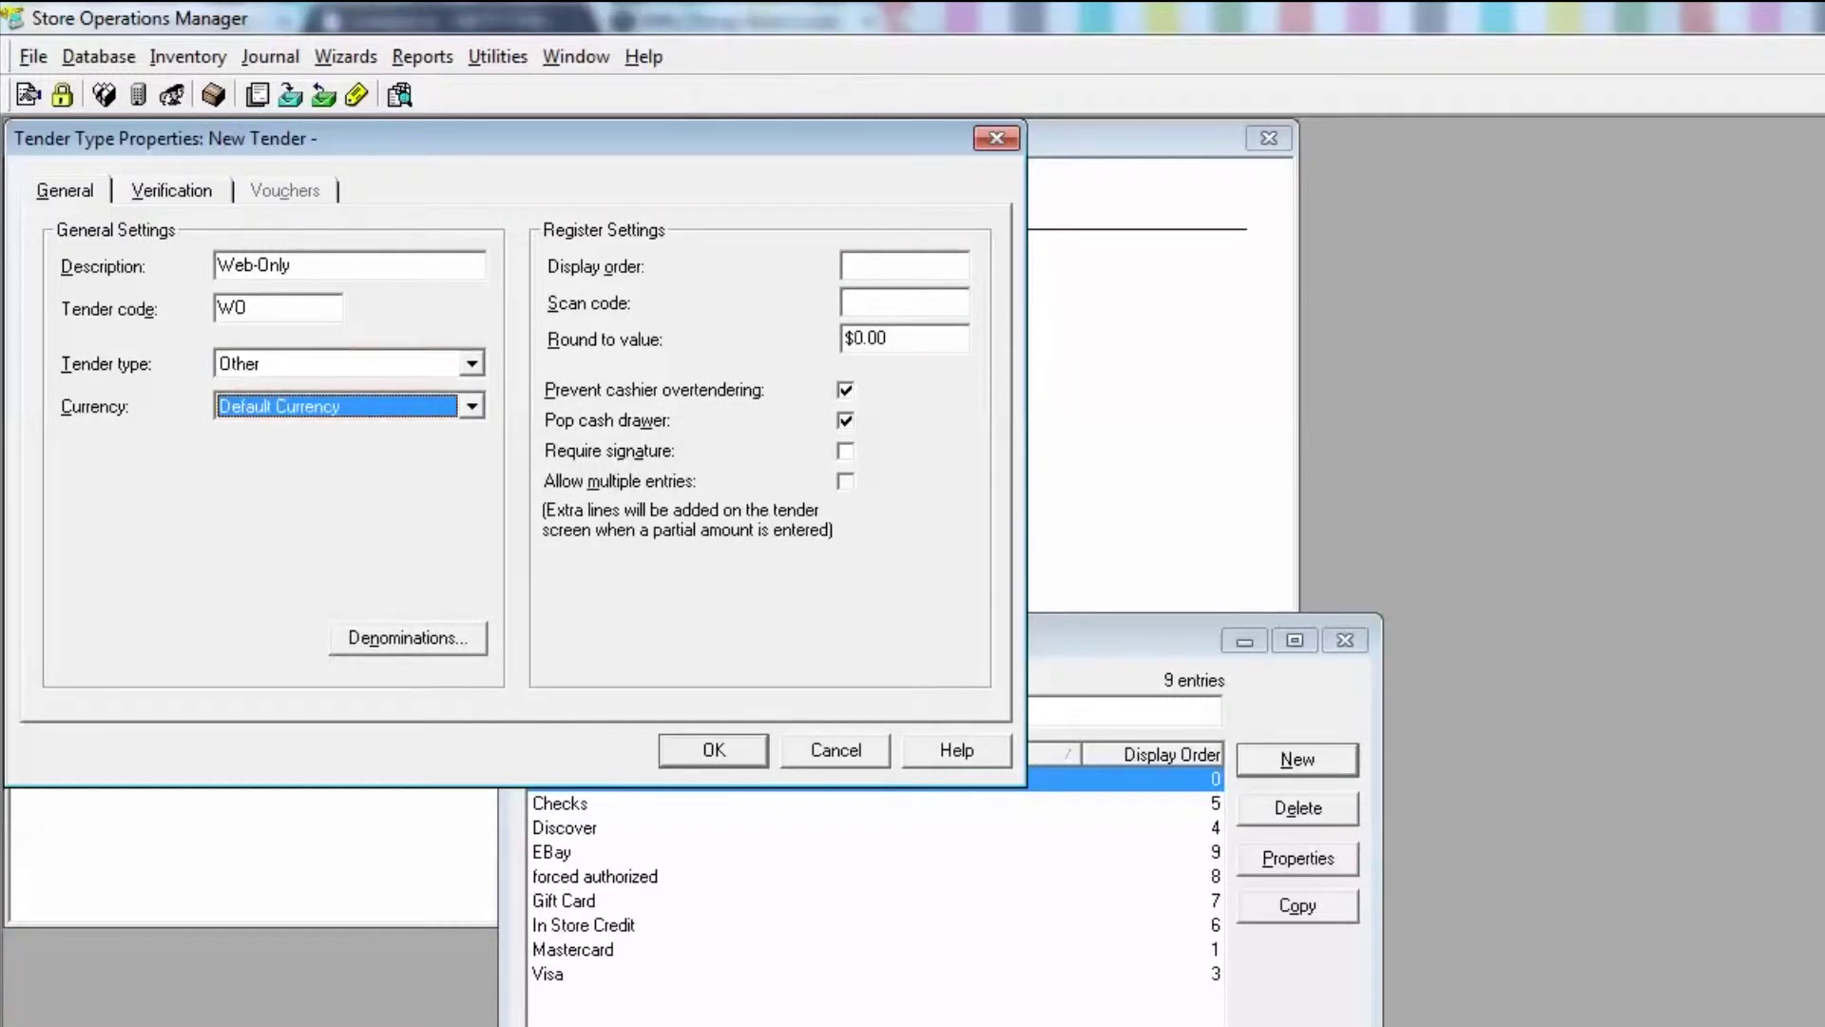
{"action": "key", "text": "Tab"}
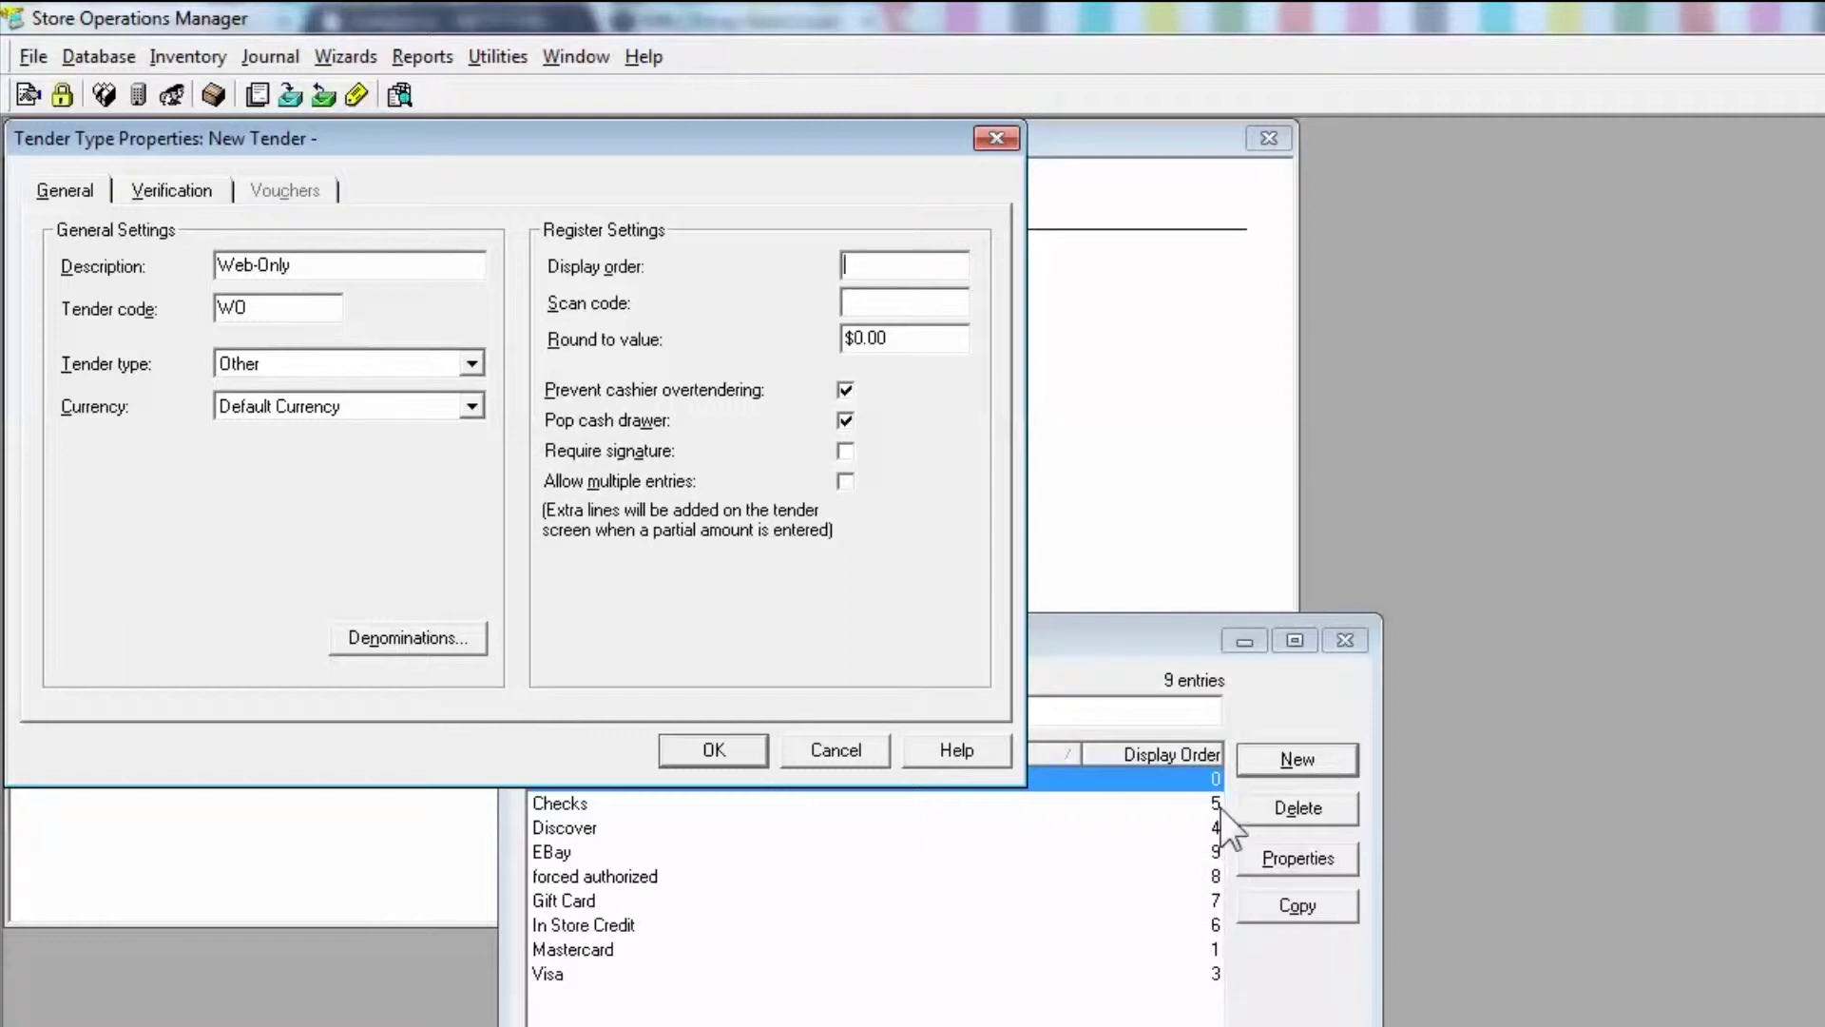
- Give the Web-Only tender display order 10 with overtendering prevention cleared, and save past the Z-out warning
{"action": "left_click", "coordinate": [1214, 852]}
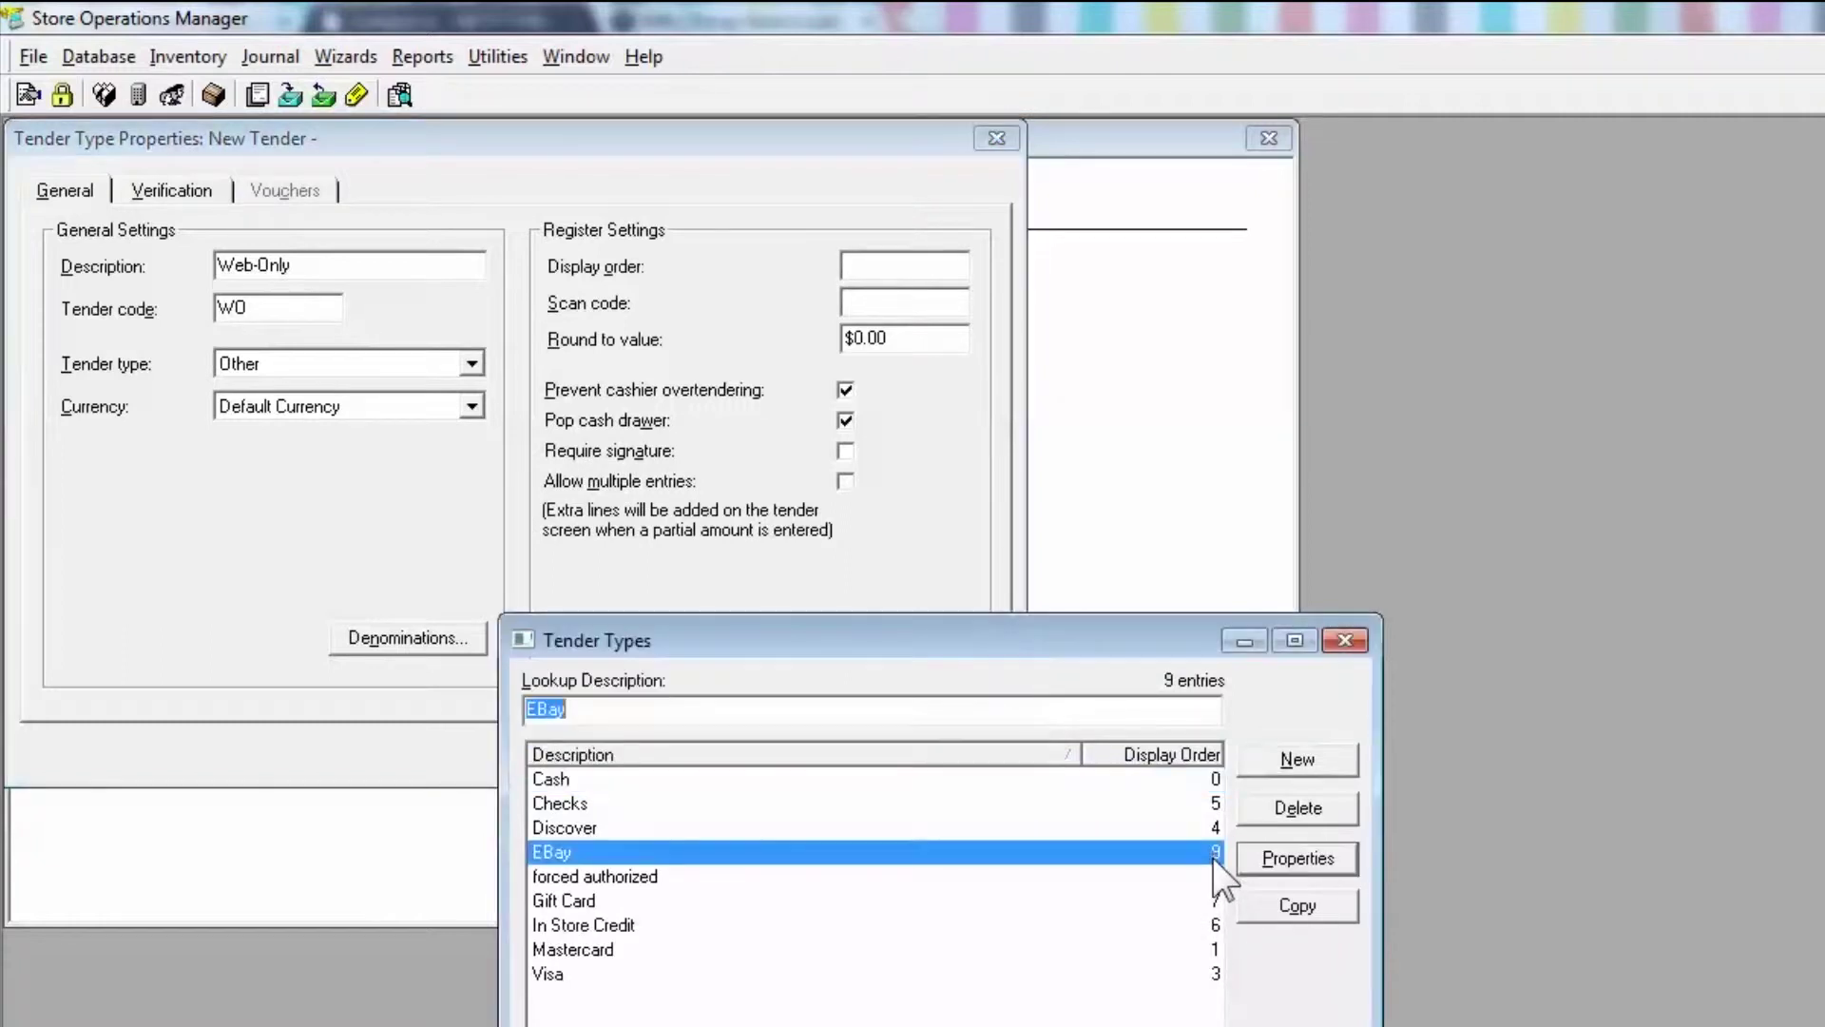
{"action": "left_click", "coordinate": [949, 268]}
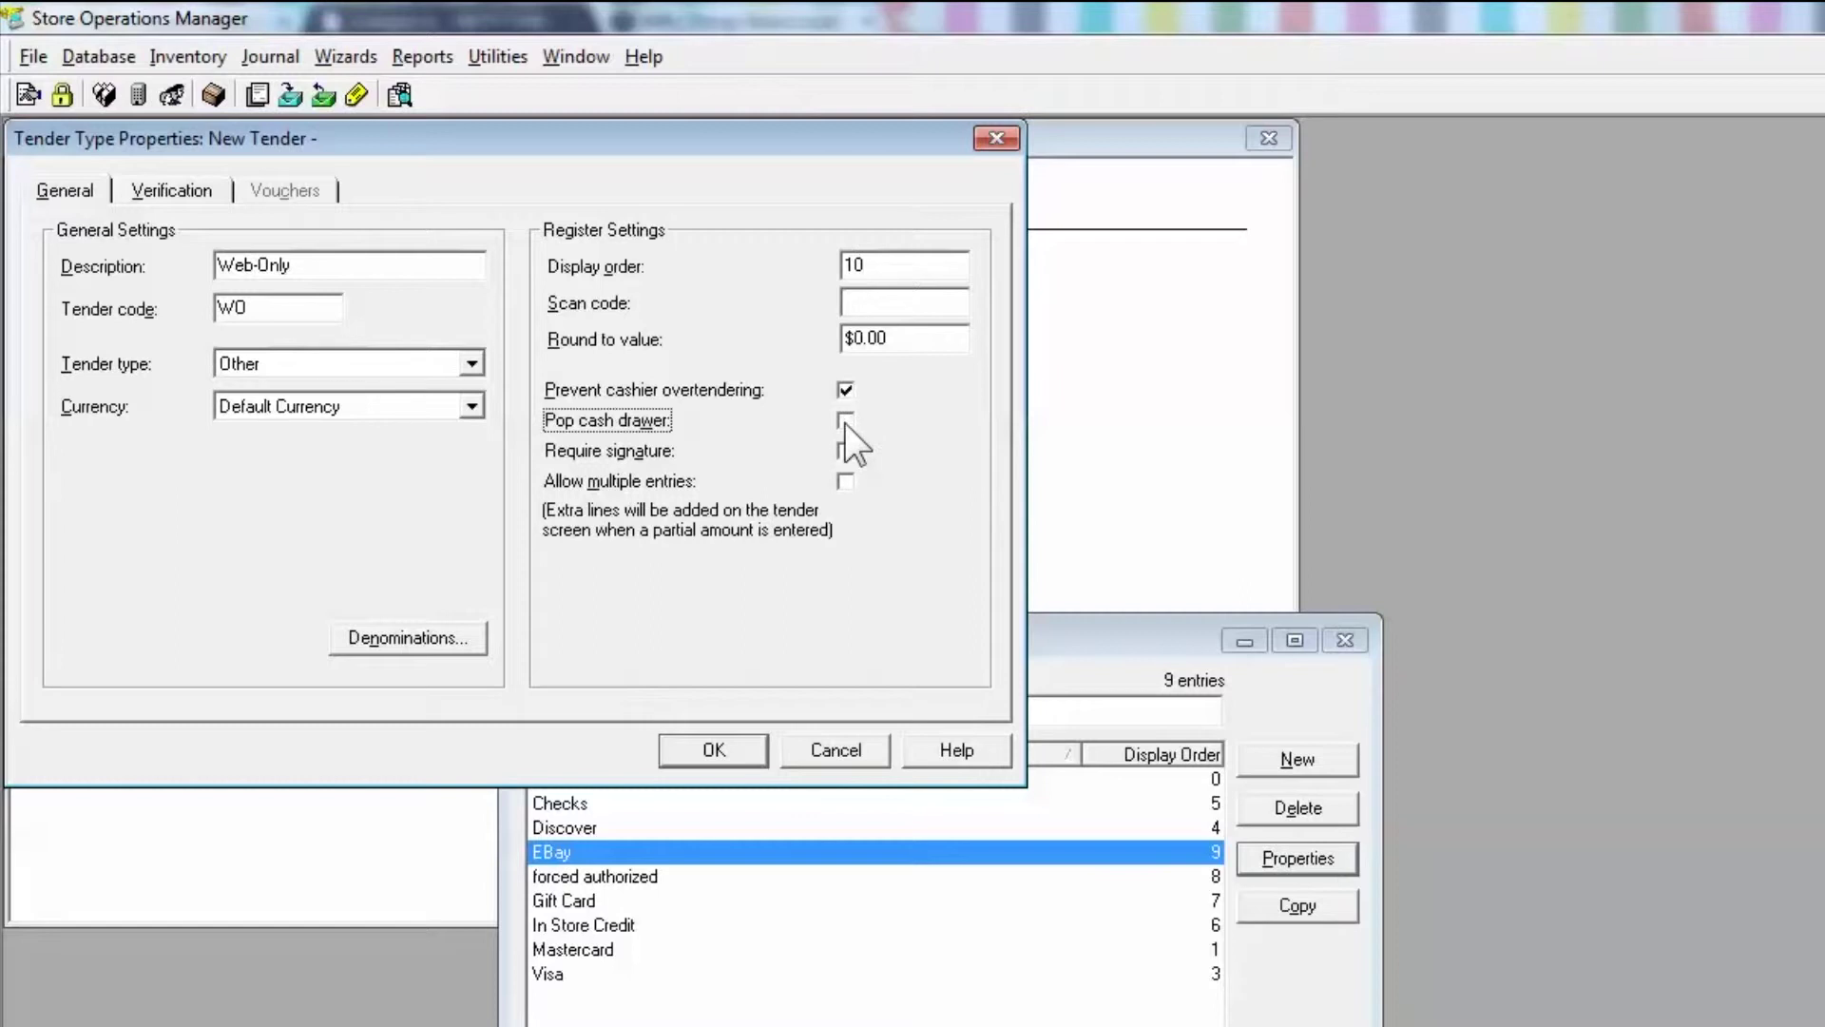
{"action": "left_click", "coordinate": [844, 390]}
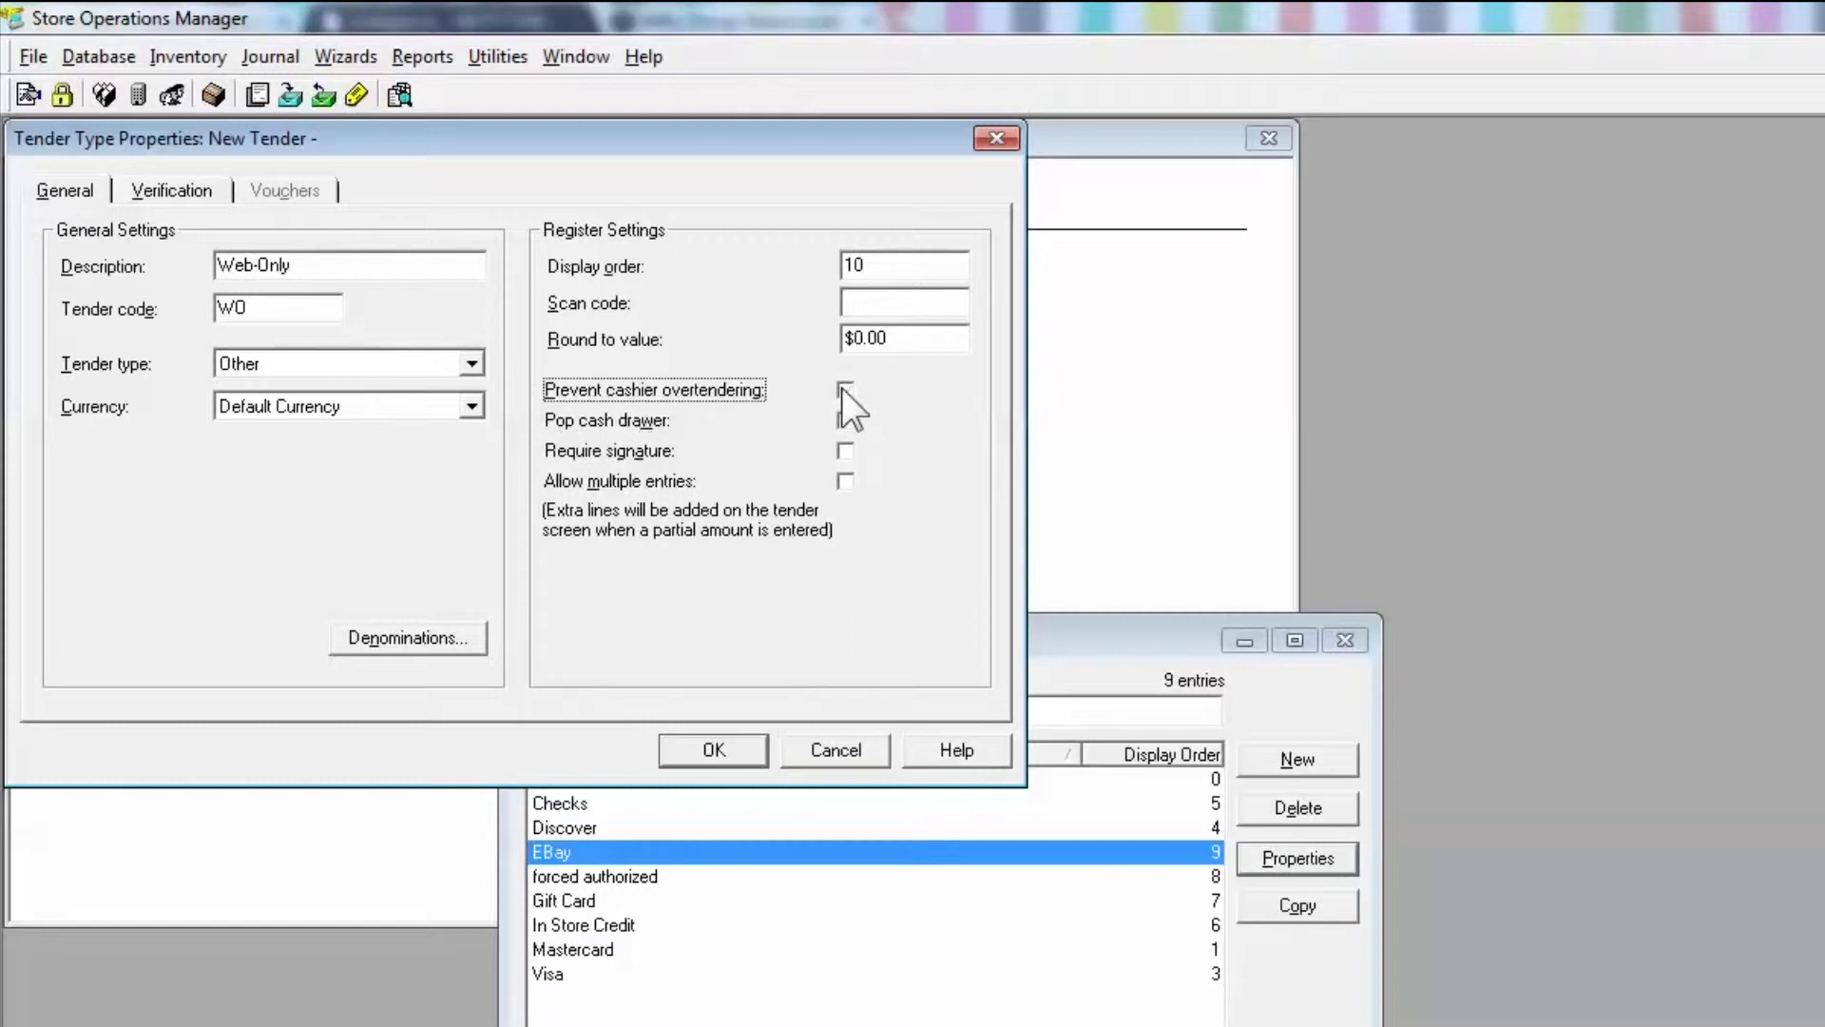
{"action": "left_click", "coordinate": [728, 752]}
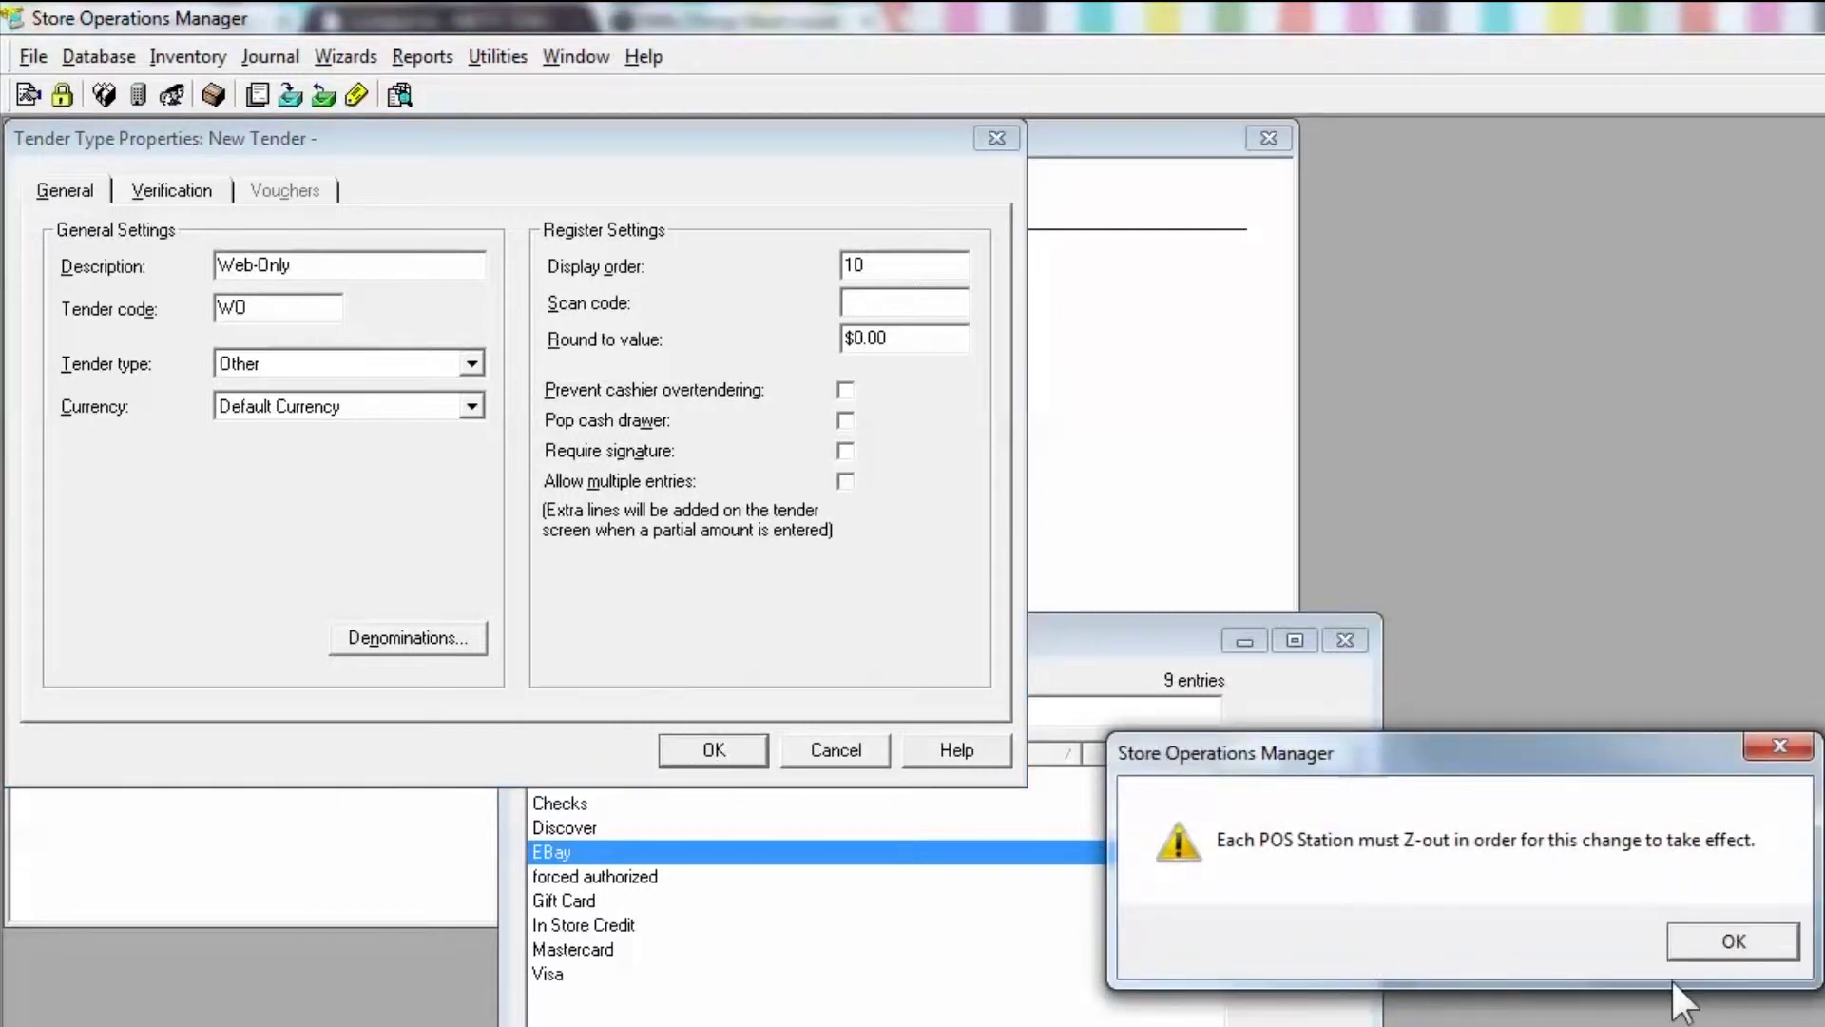
{"action": "left_click", "coordinate": [1730, 946]}
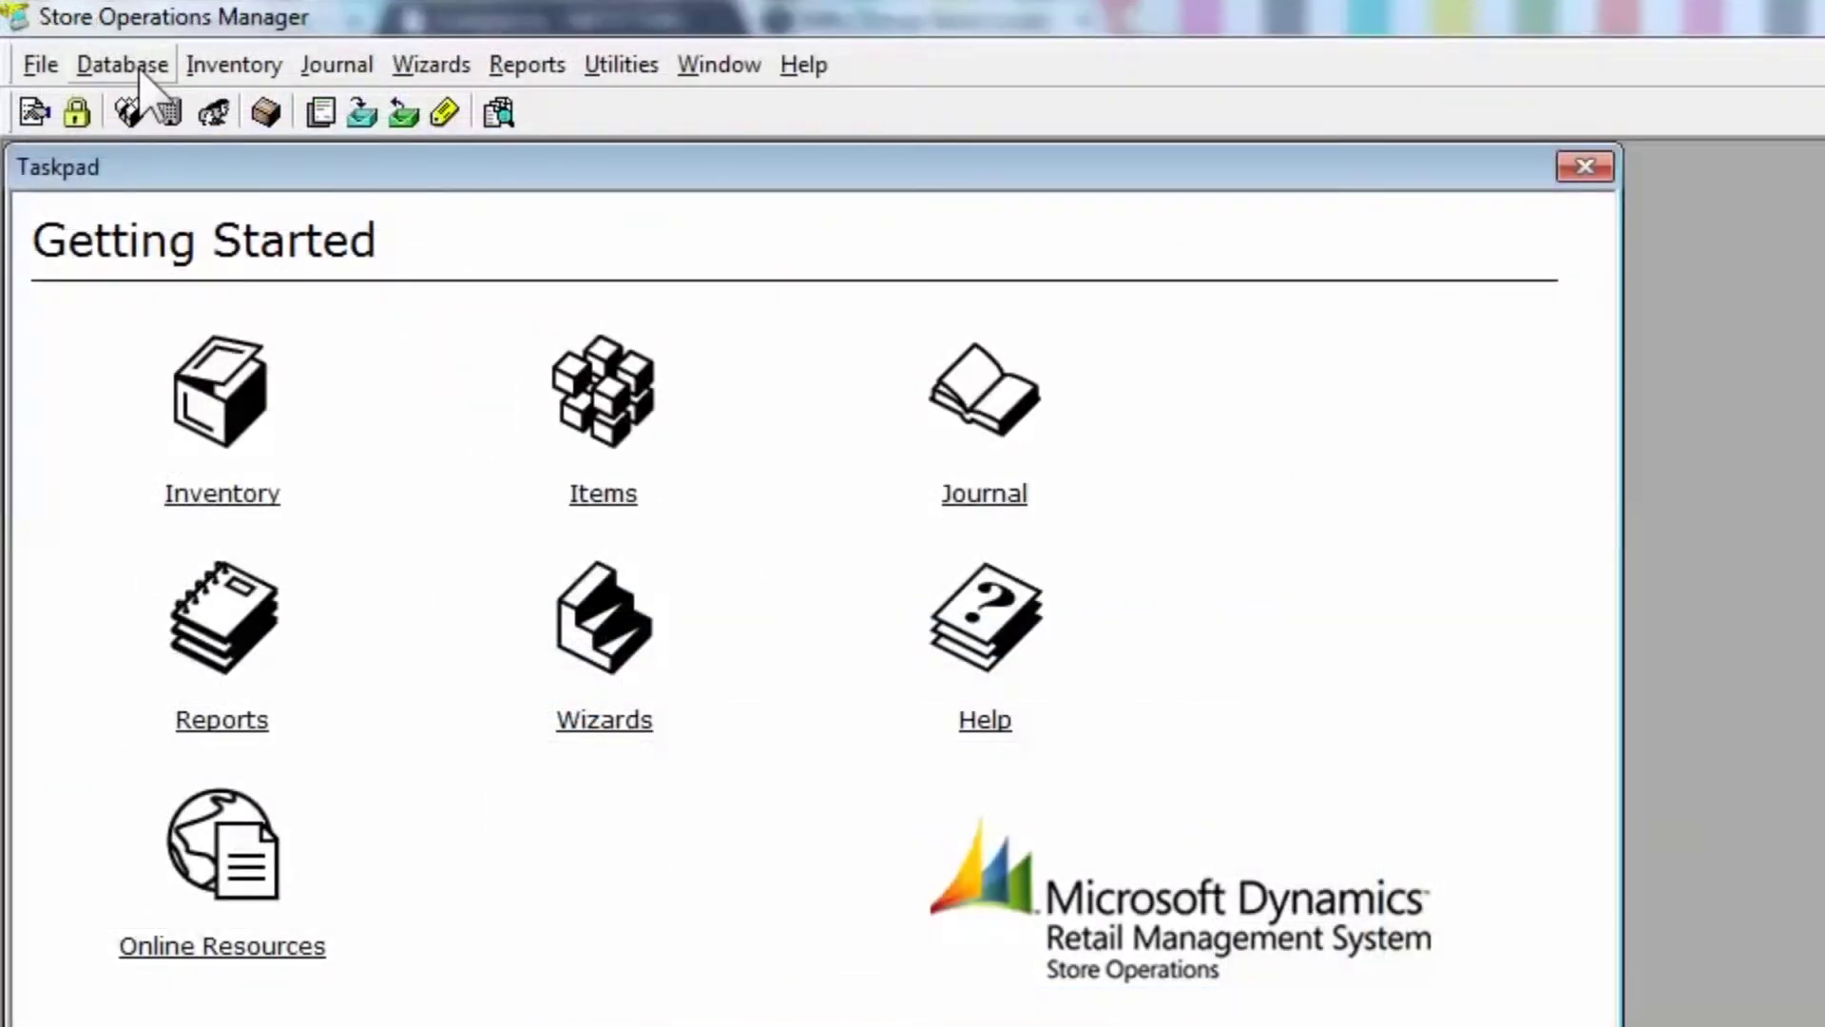
- Open Database > Shipping Carriers, review UPS and USPS, and start a new carrier
{"action": "left_click", "coordinate": [125, 65]}
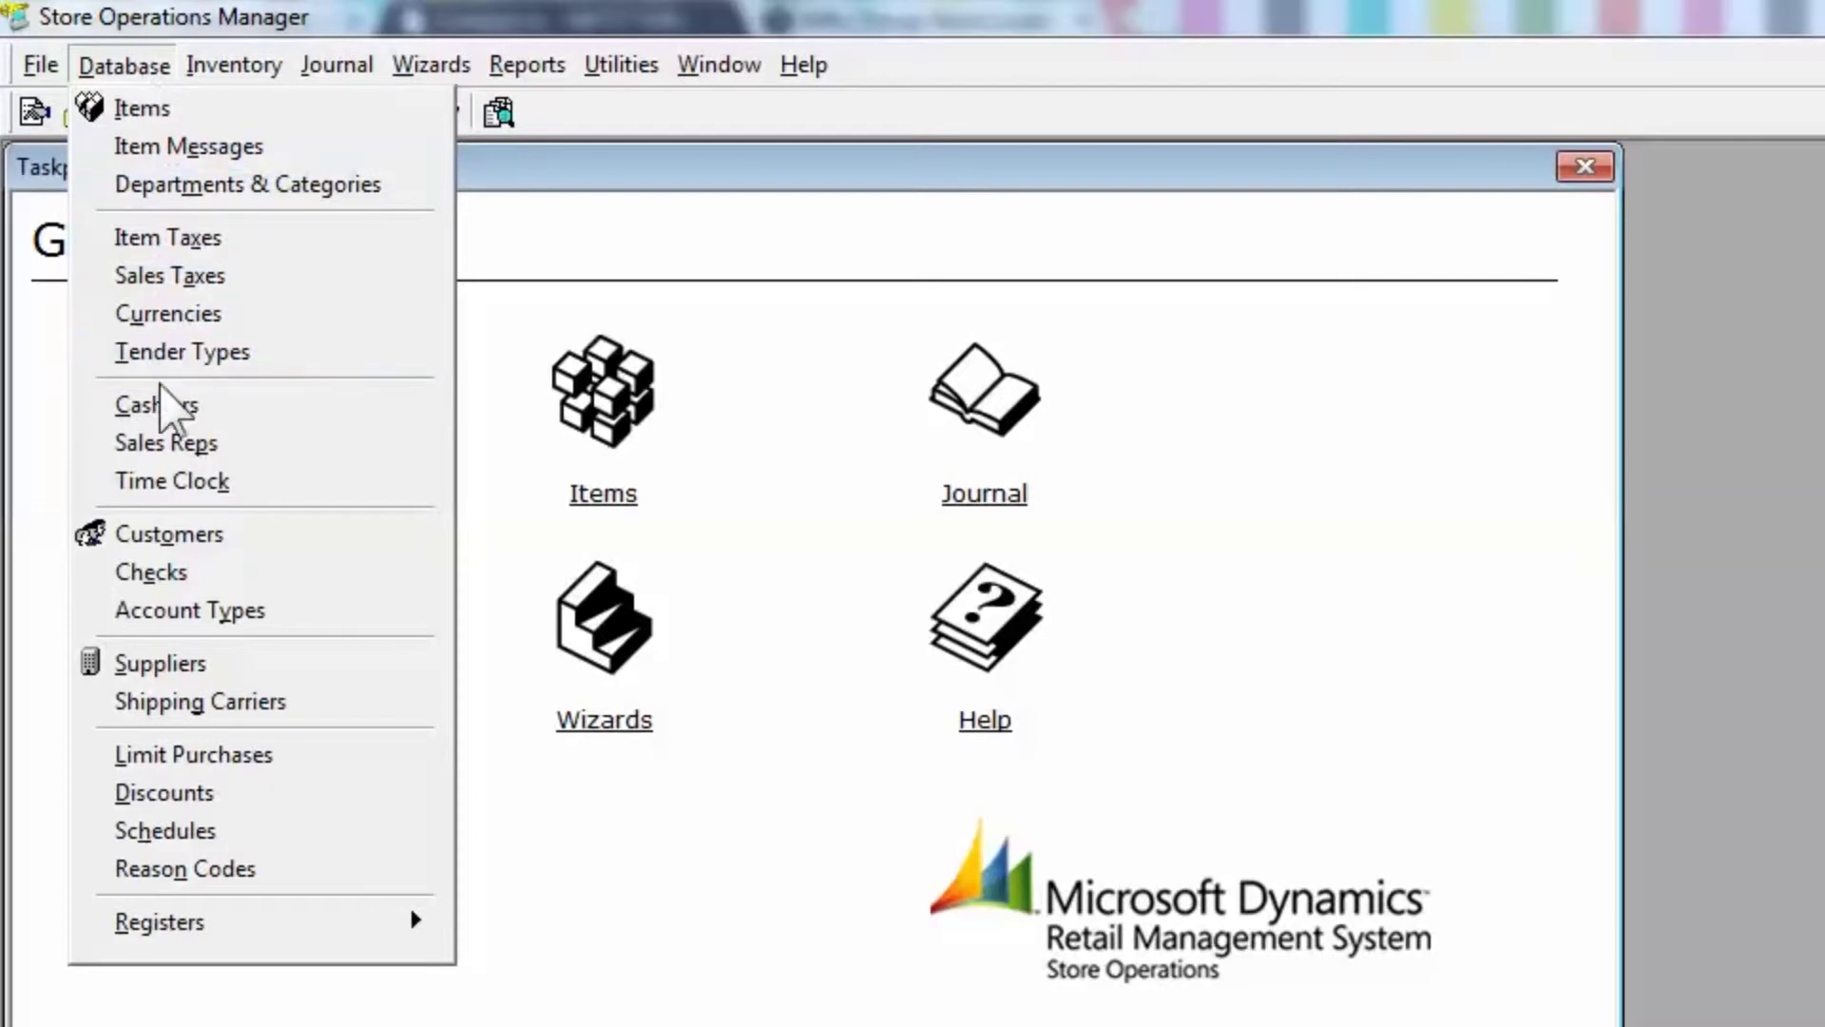
{"action": "left_click", "coordinate": [285, 704]}
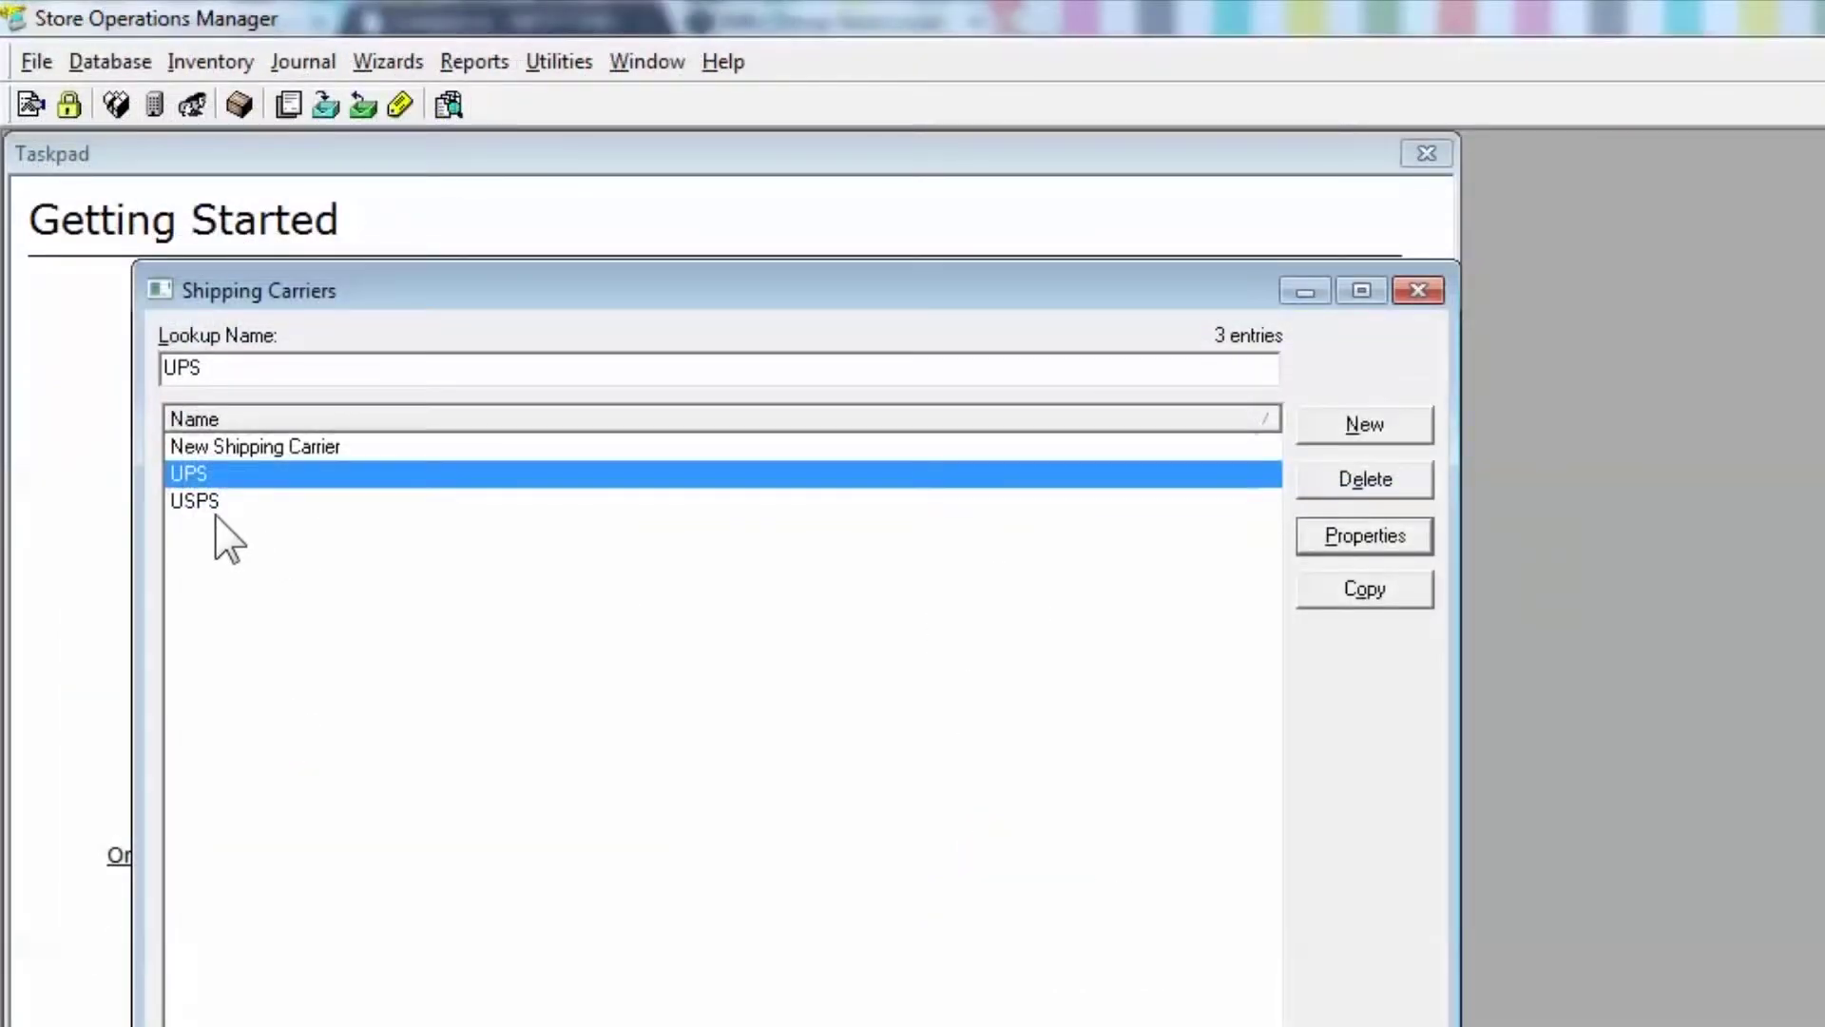
{"action": "left_click", "coordinate": [207, 512]}
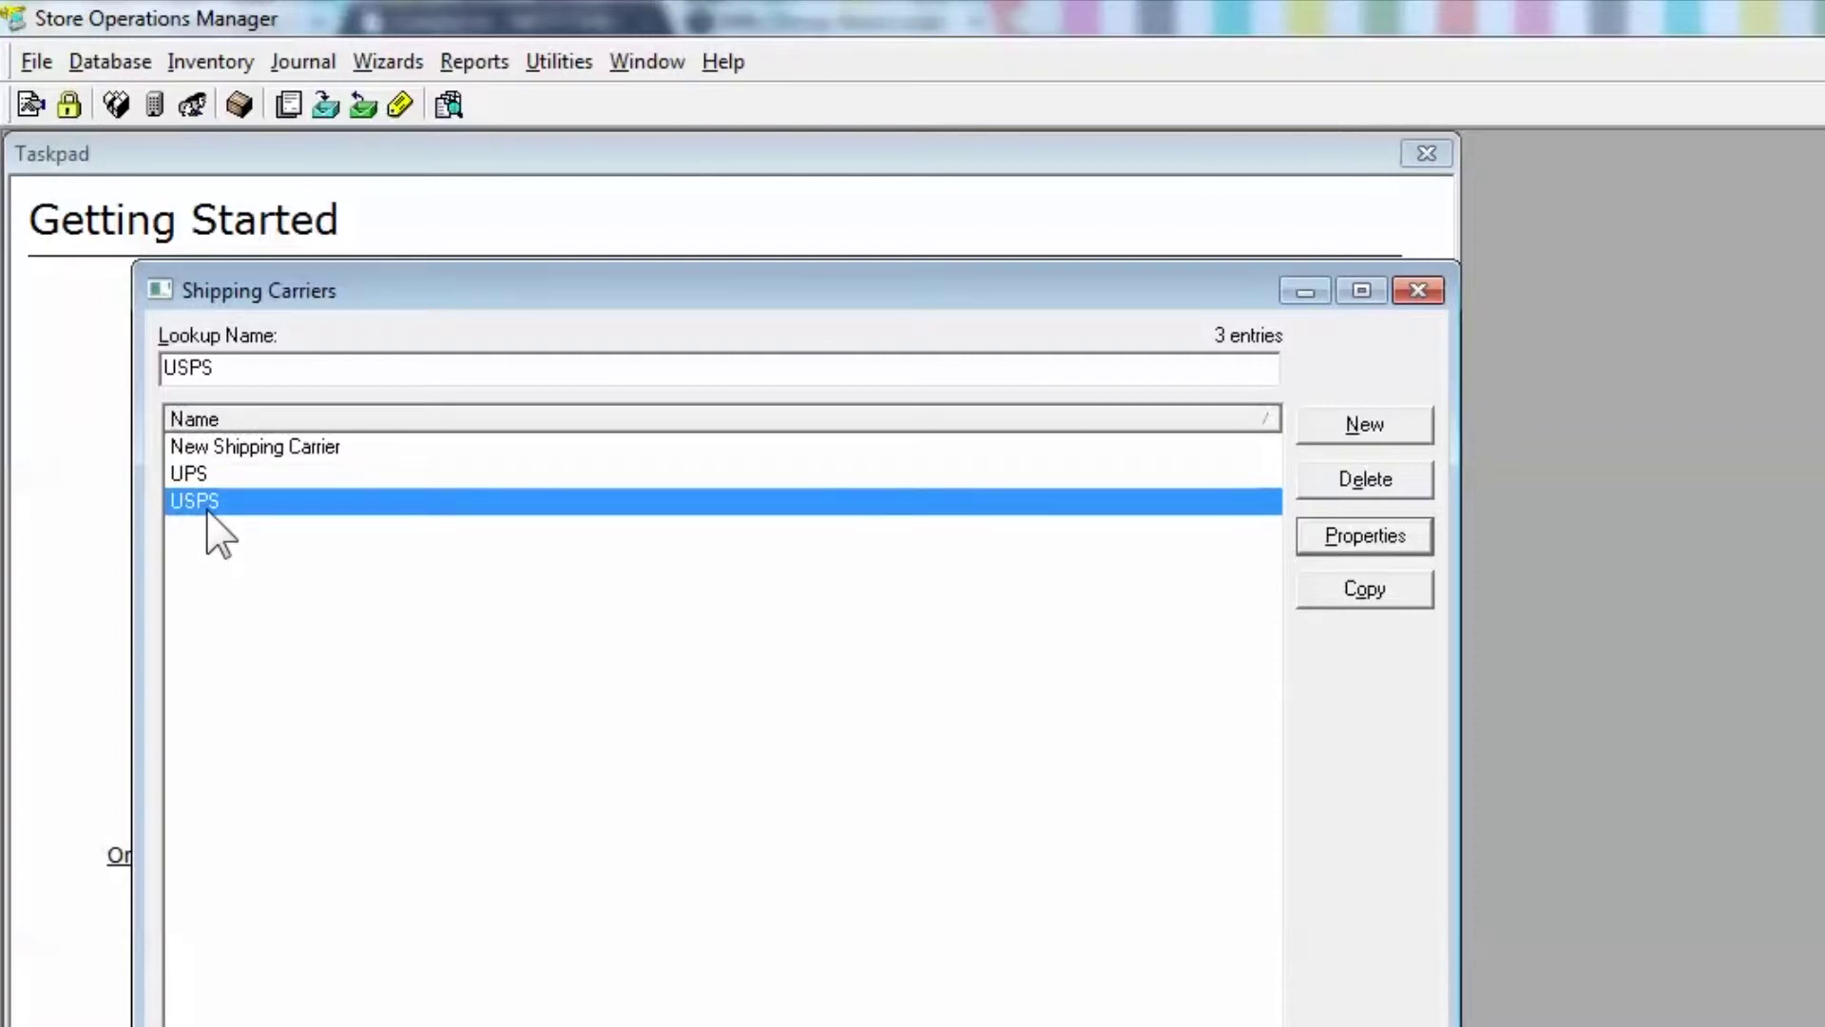
{"action": "left_click", "coordinate": [201, 476]}
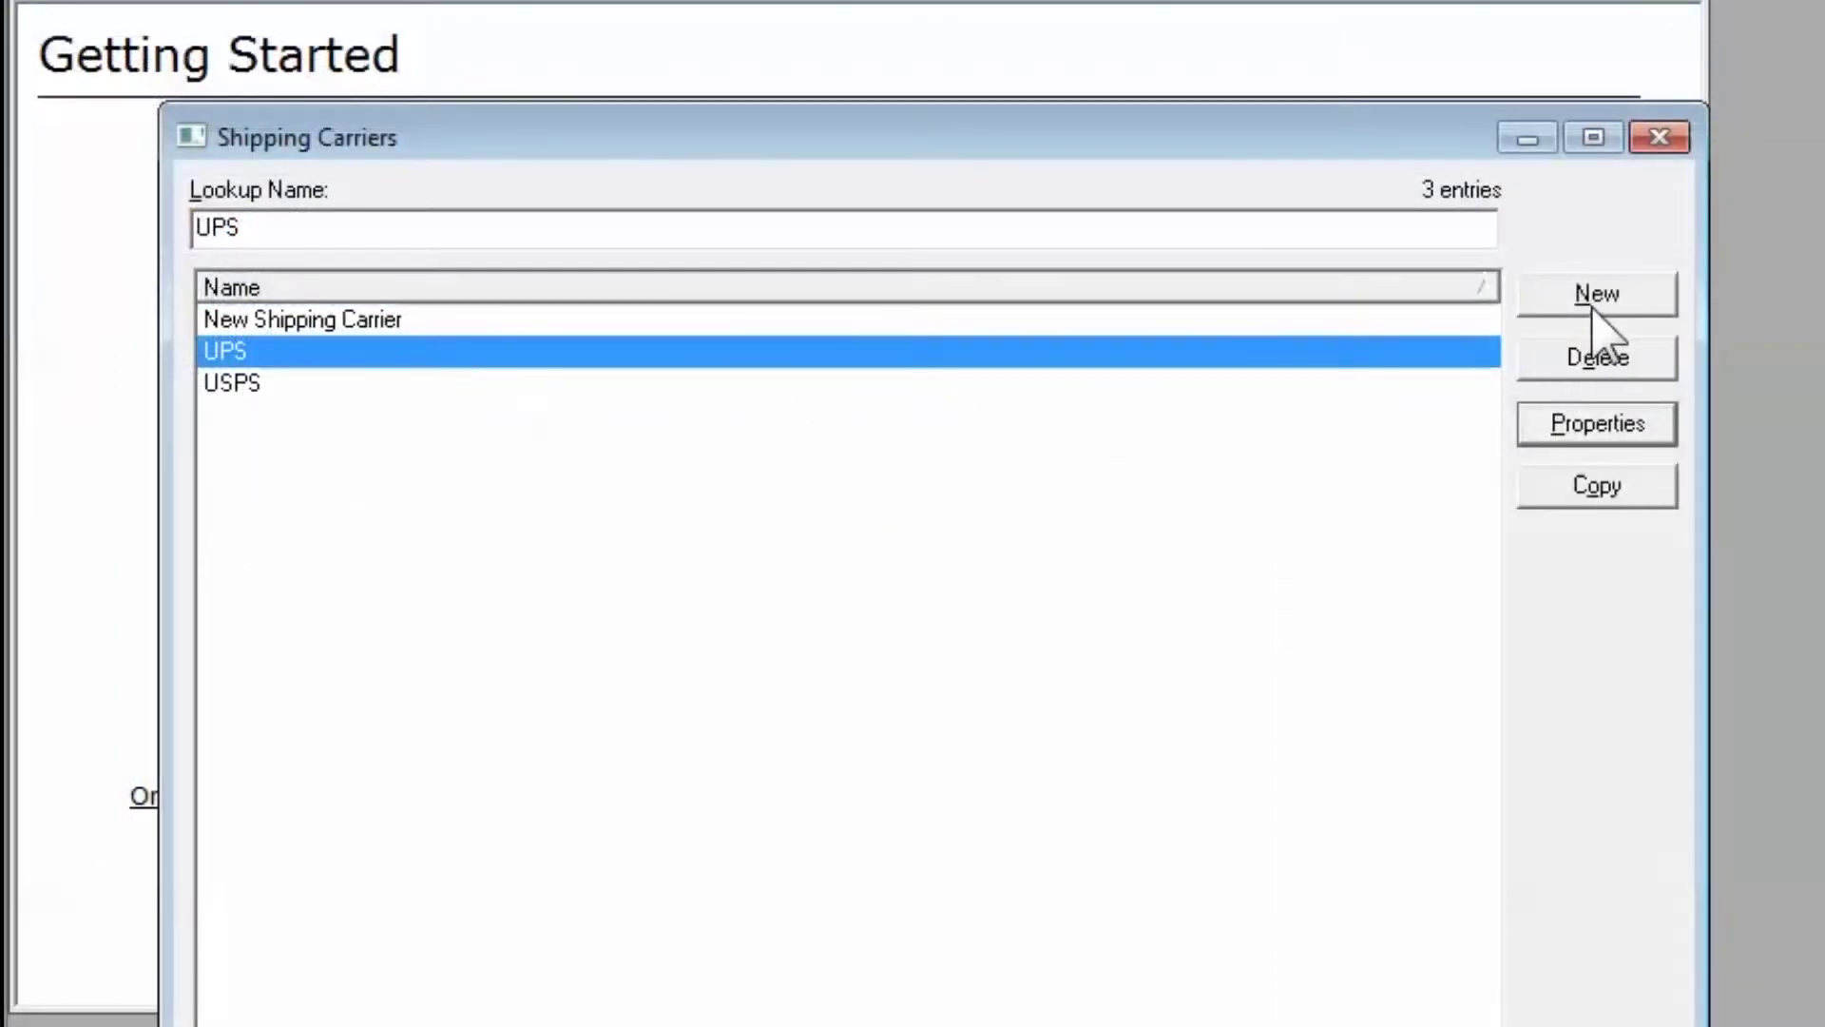
{"action": "left_click", "coordinate": [1609, 302]}
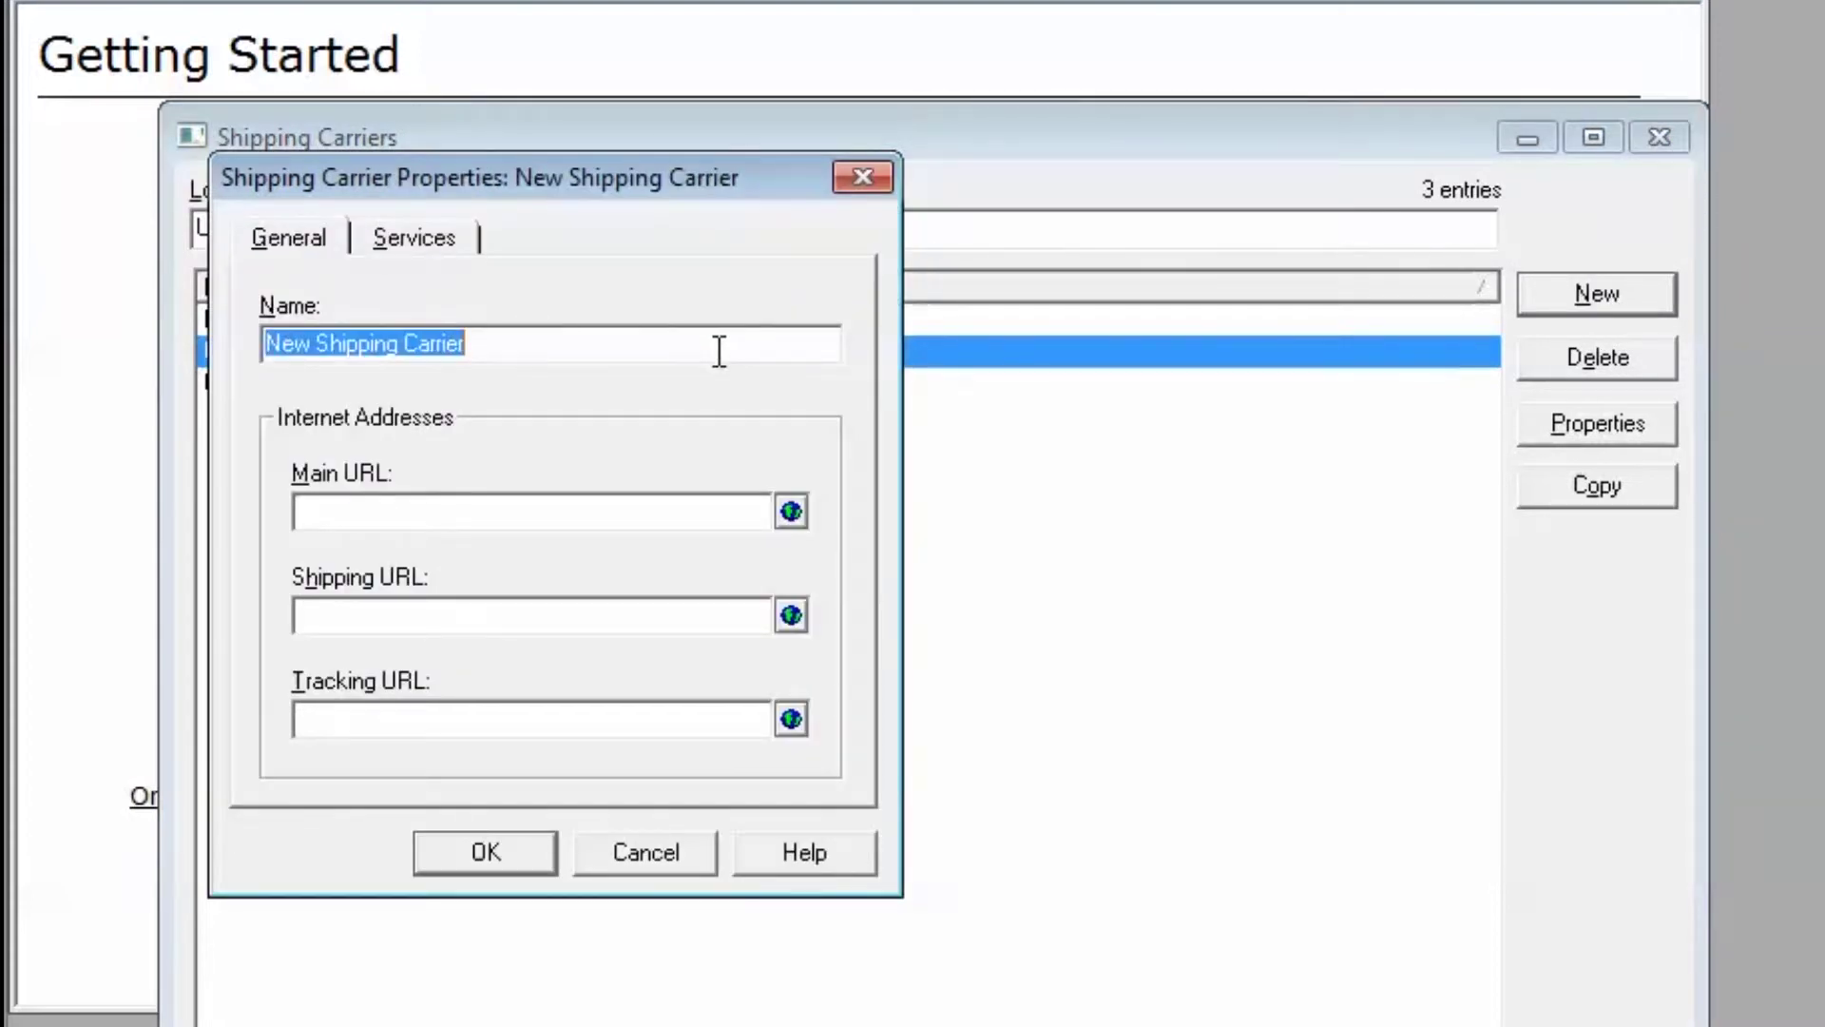
- Name the carrier Free and add an In Store Pickup service at $0.00 up to weight 100000000
{"action": "type", "text": "Free"}
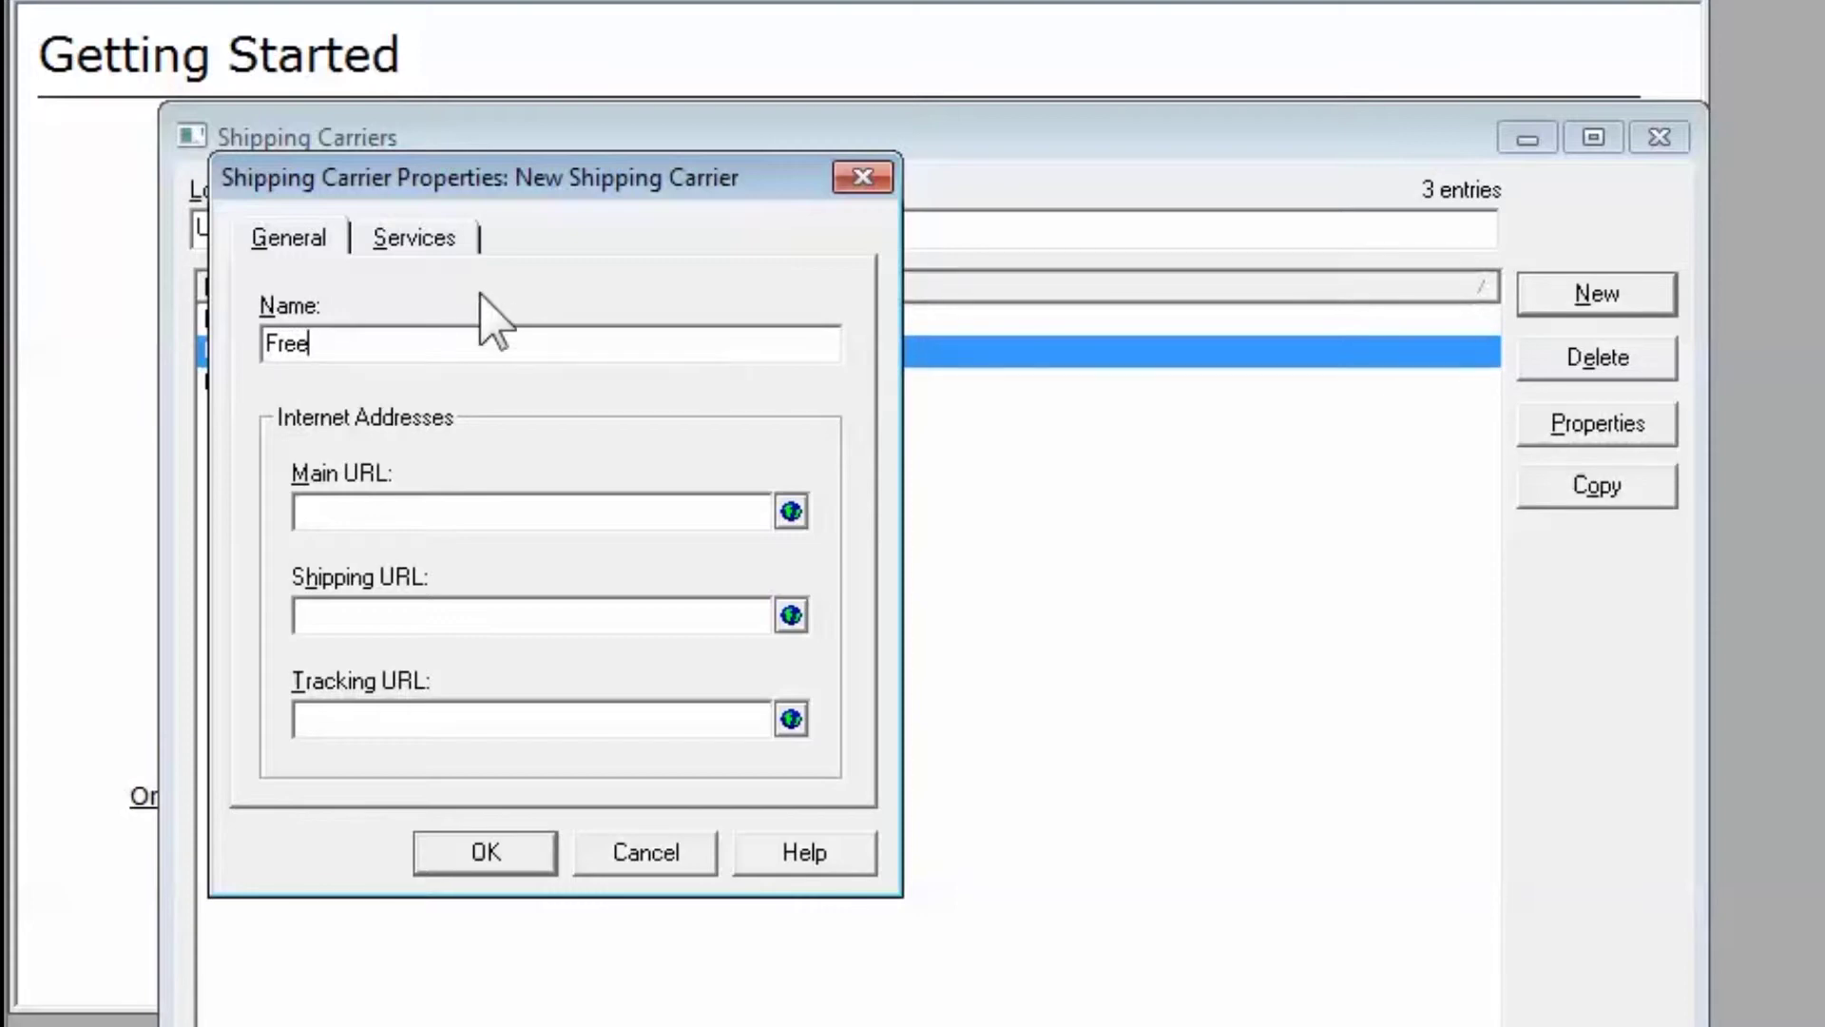
{"action": "left_click", "coordinate": [436, 246]}
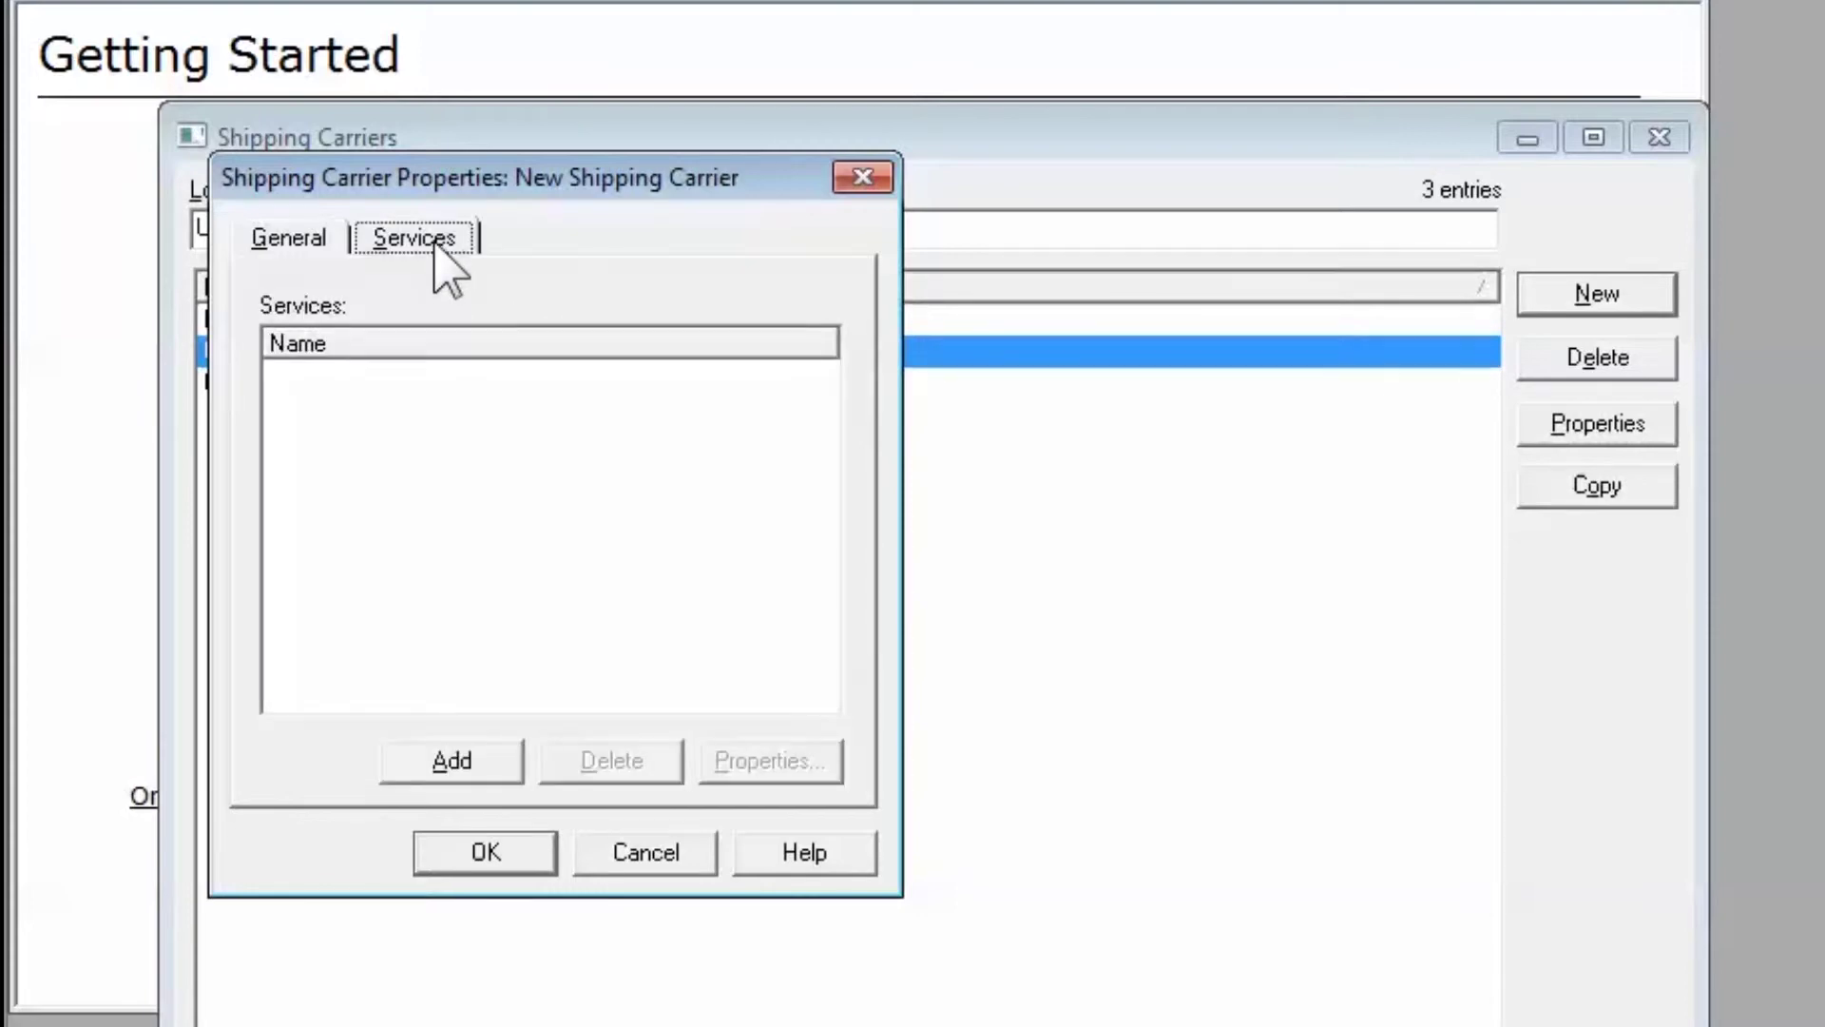
{"action": "left_click", "coordinate": [489, 765]}
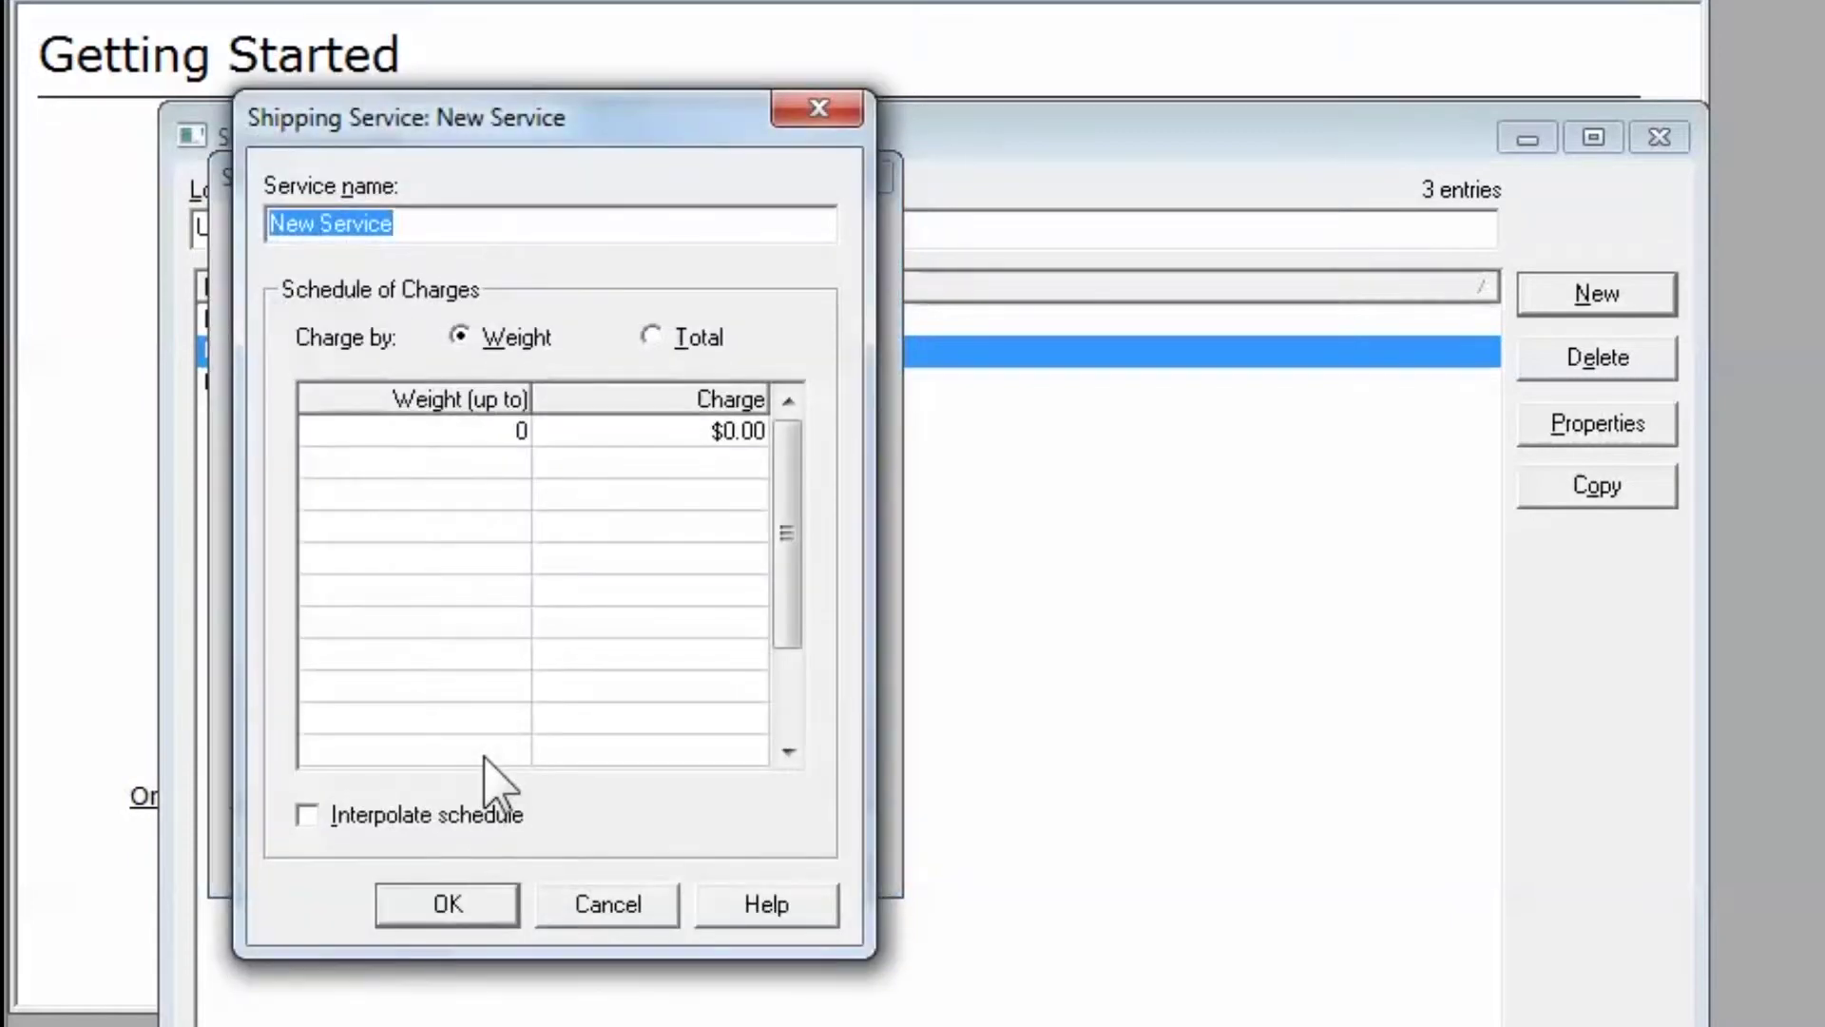
{"action": "type", "text": "In "}
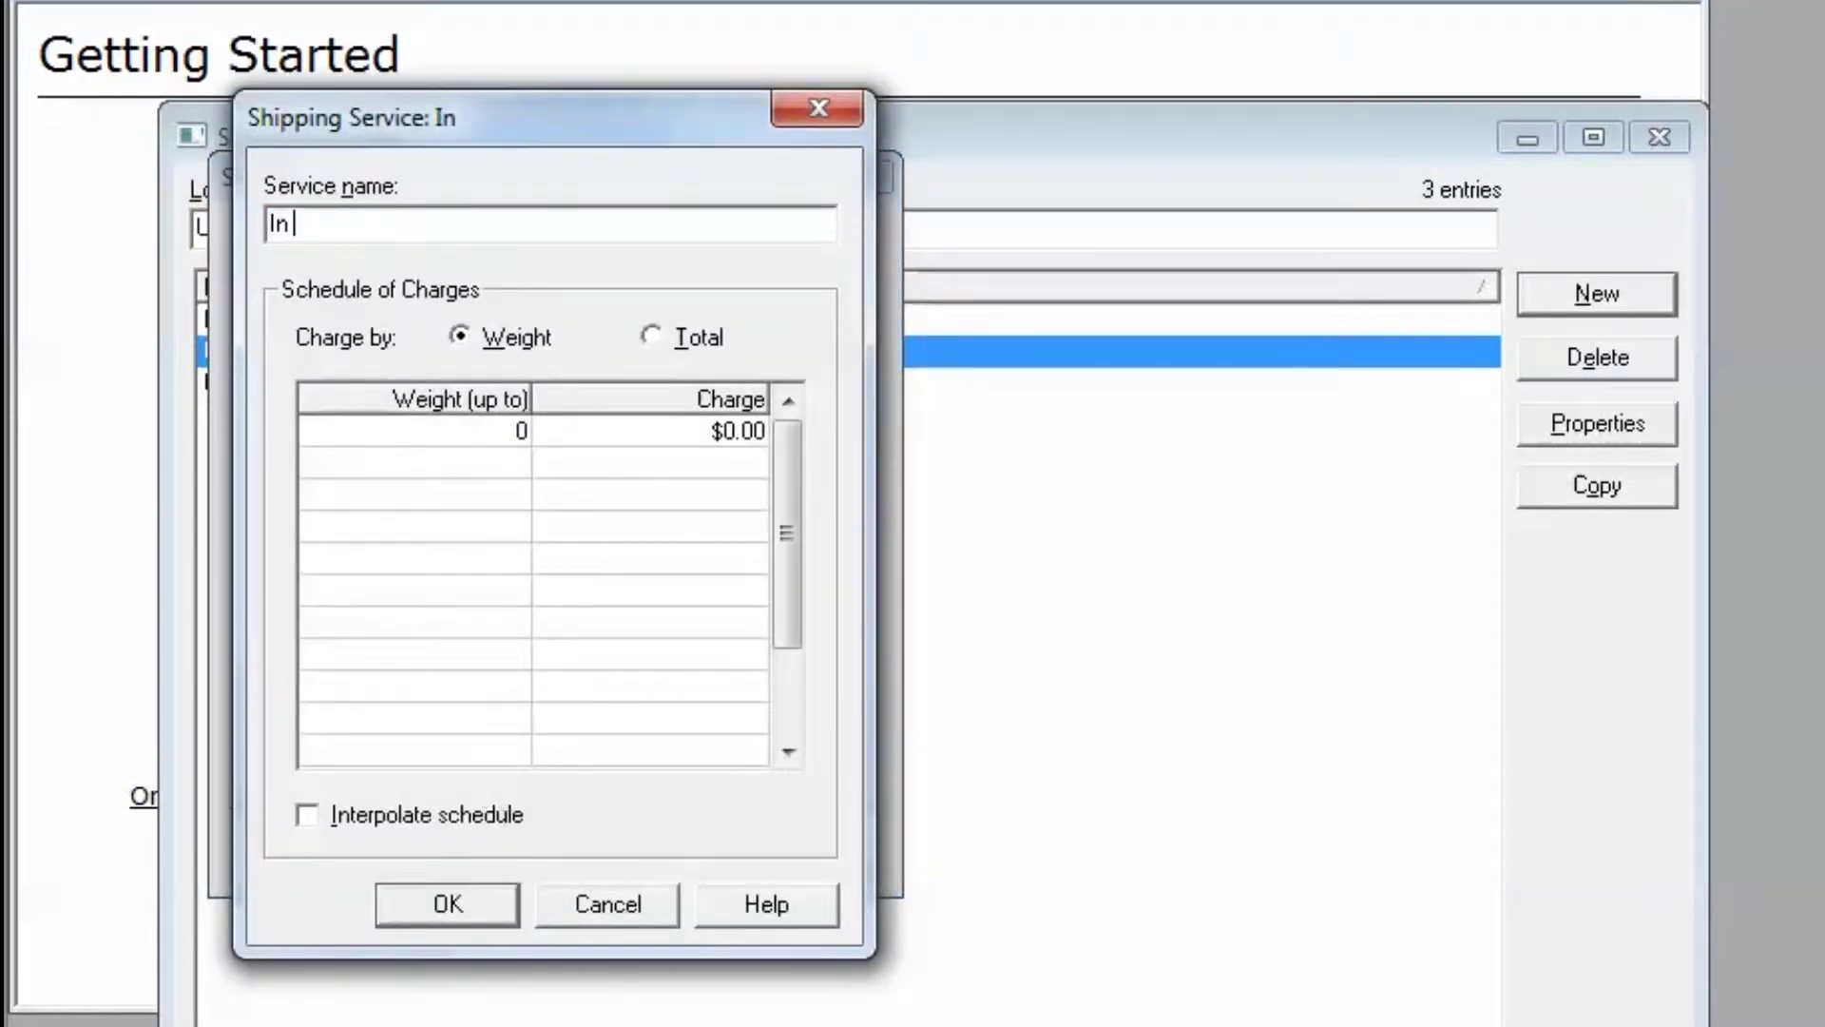
{"action": "type", "text": "Store P"}
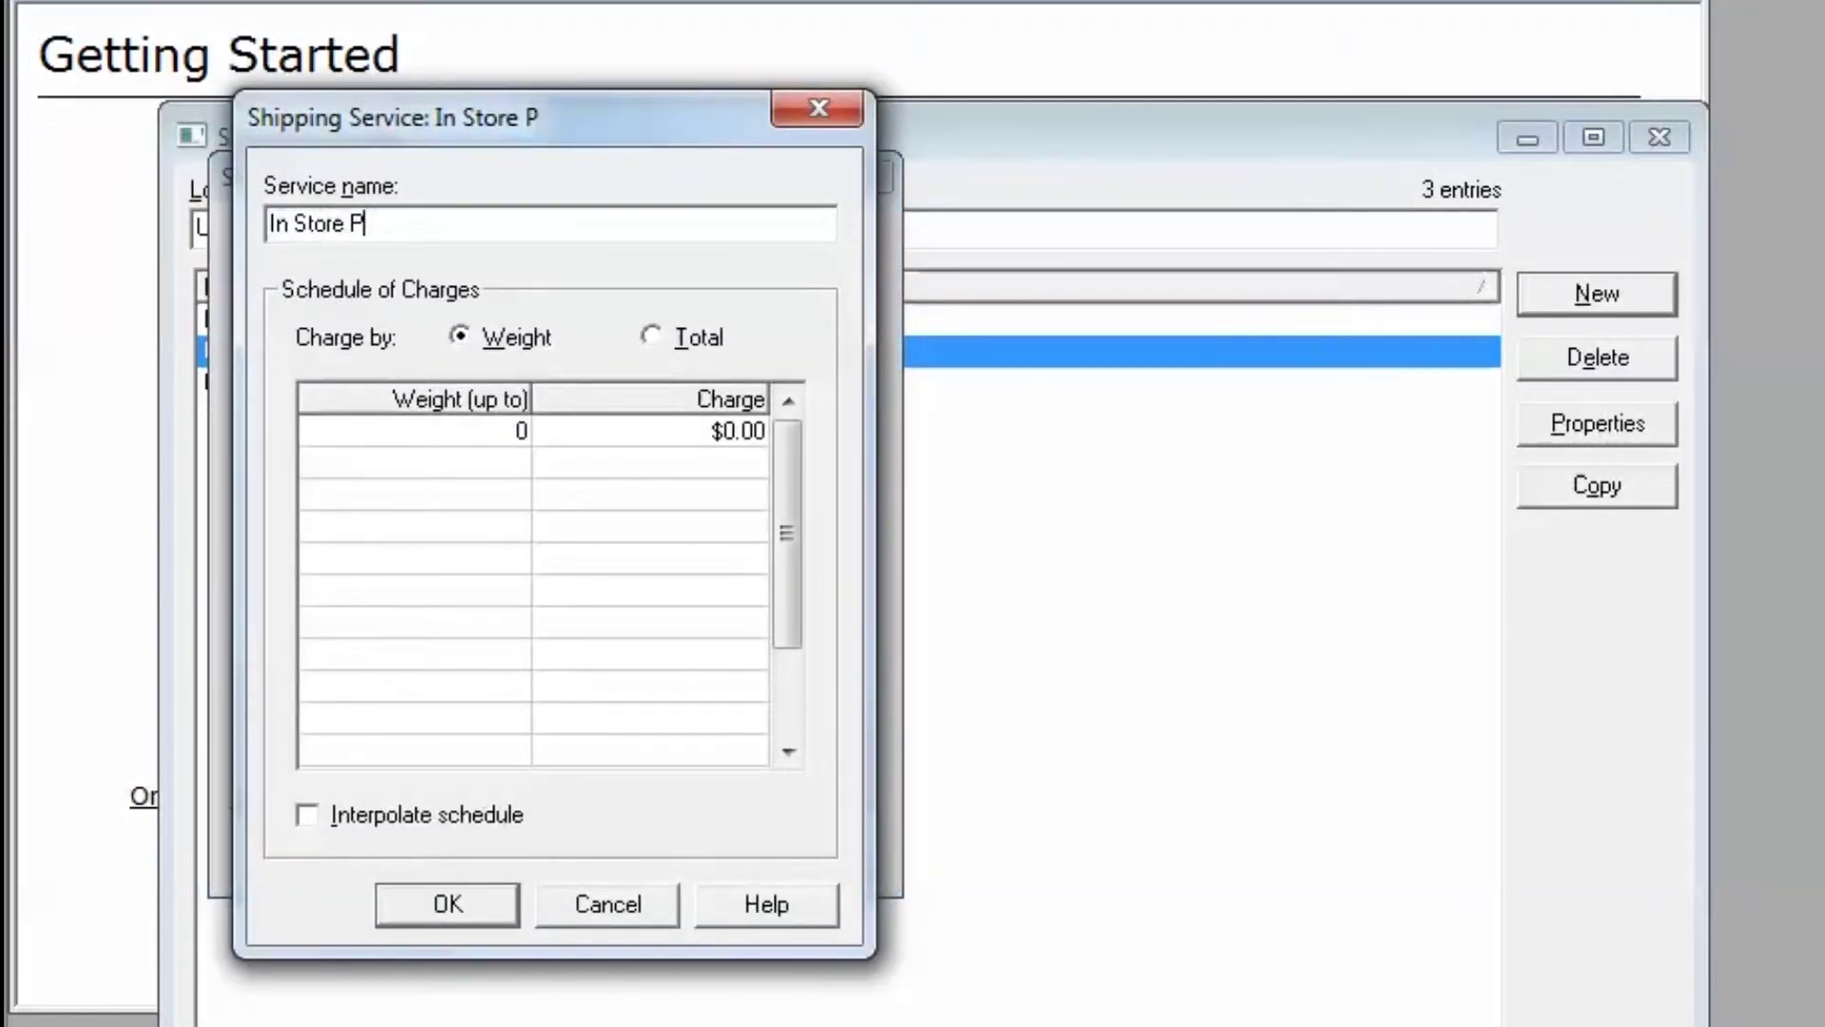
{"action": "type", "text": "ickup"}
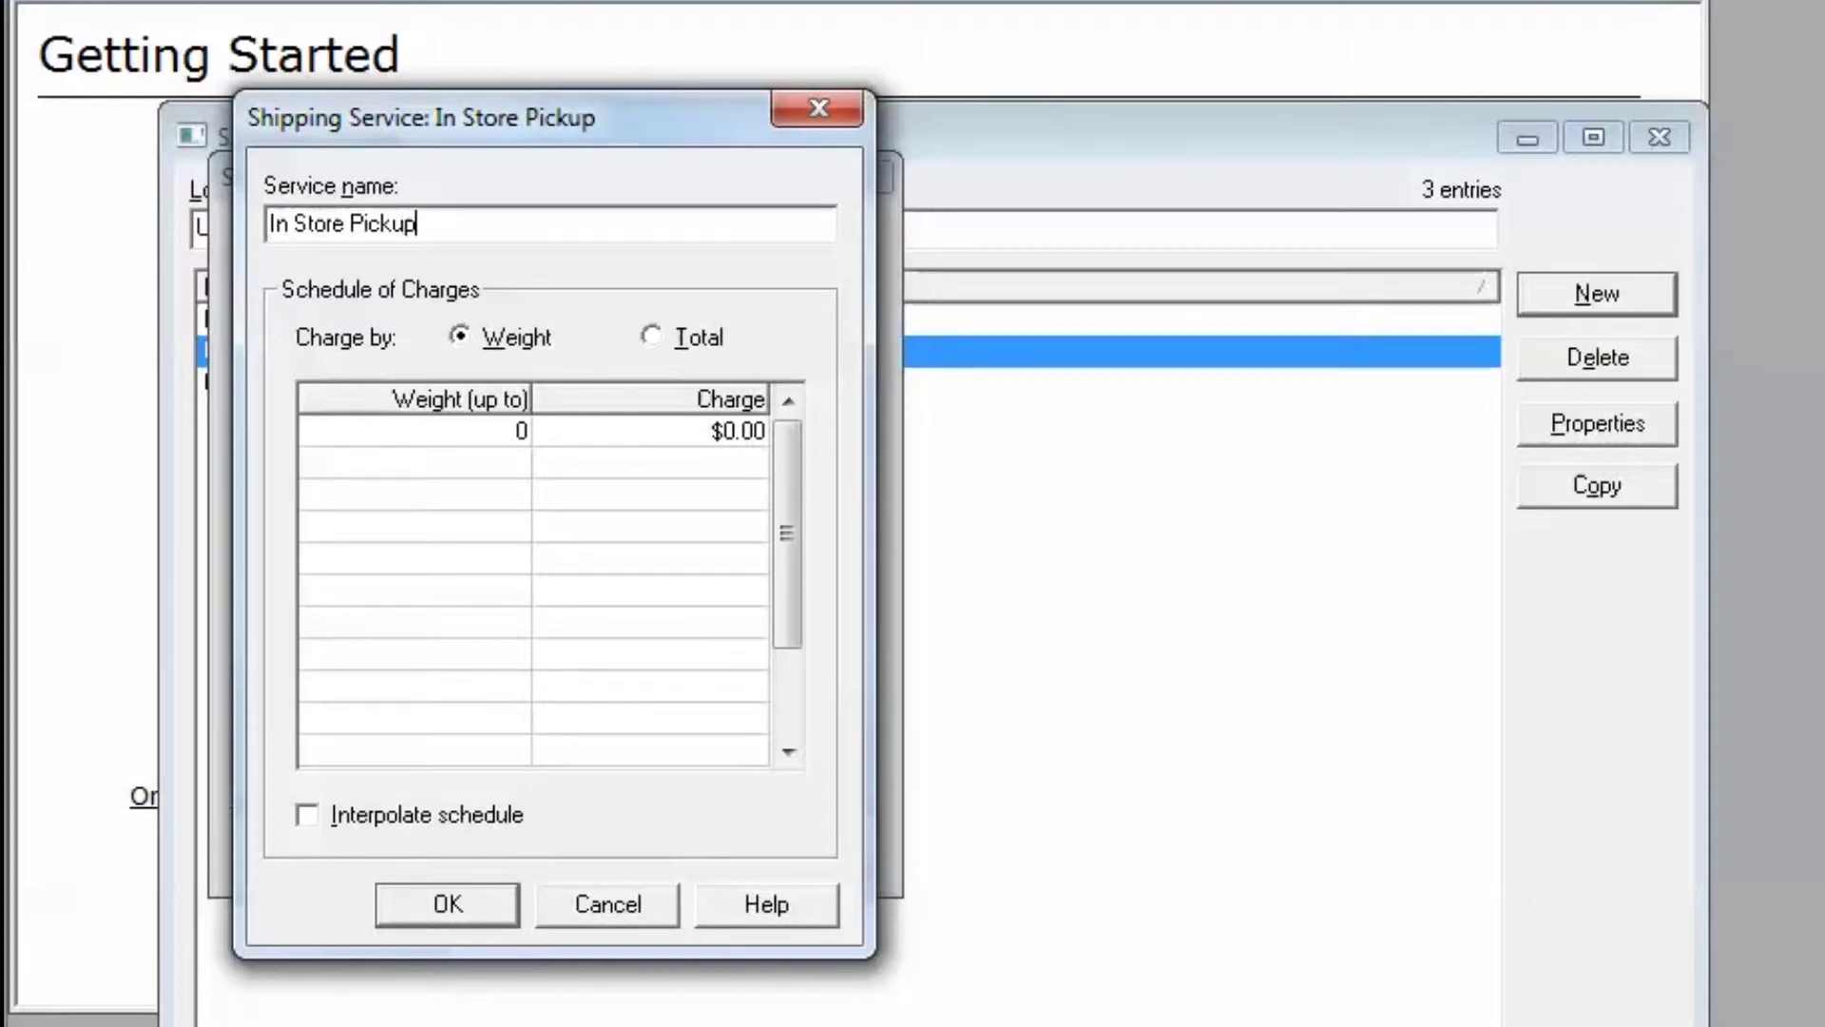
{"action": "left_click", "coordinate": [506, 427]}
{"action": "type", "text": "100000000"}
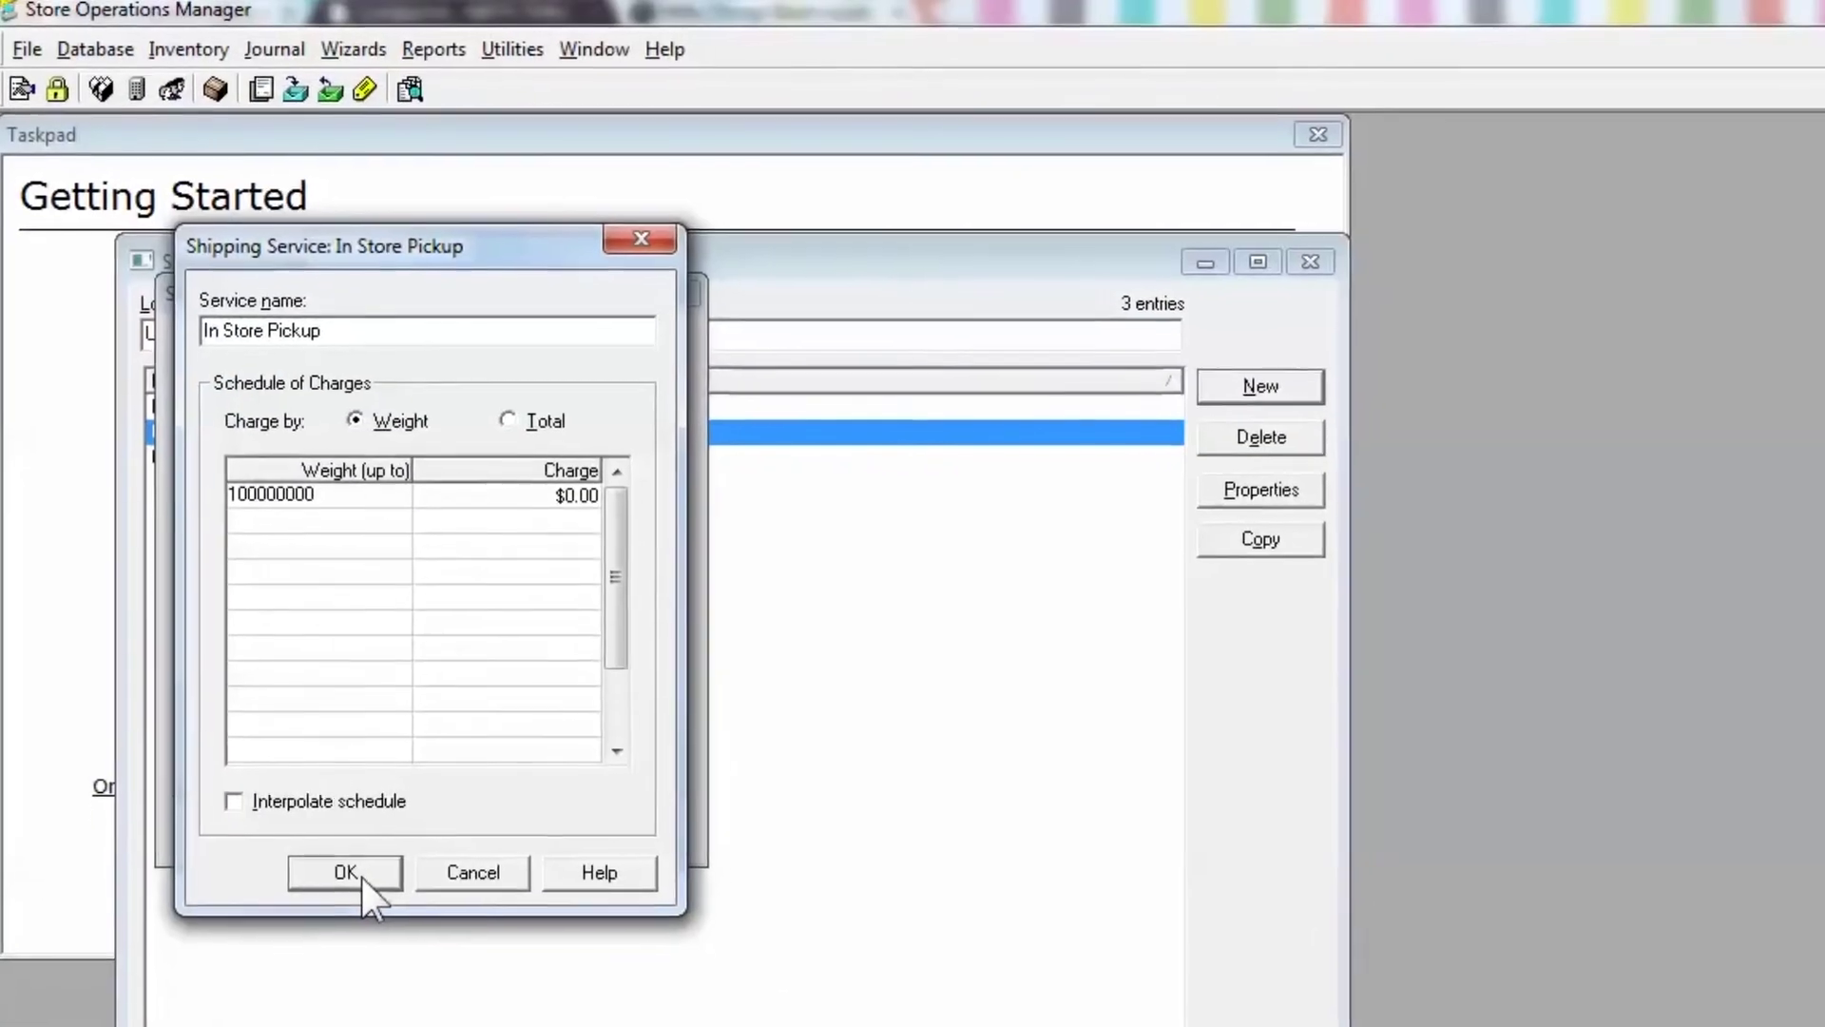
{"action": "left_click", "coordinate": [359, 875]}
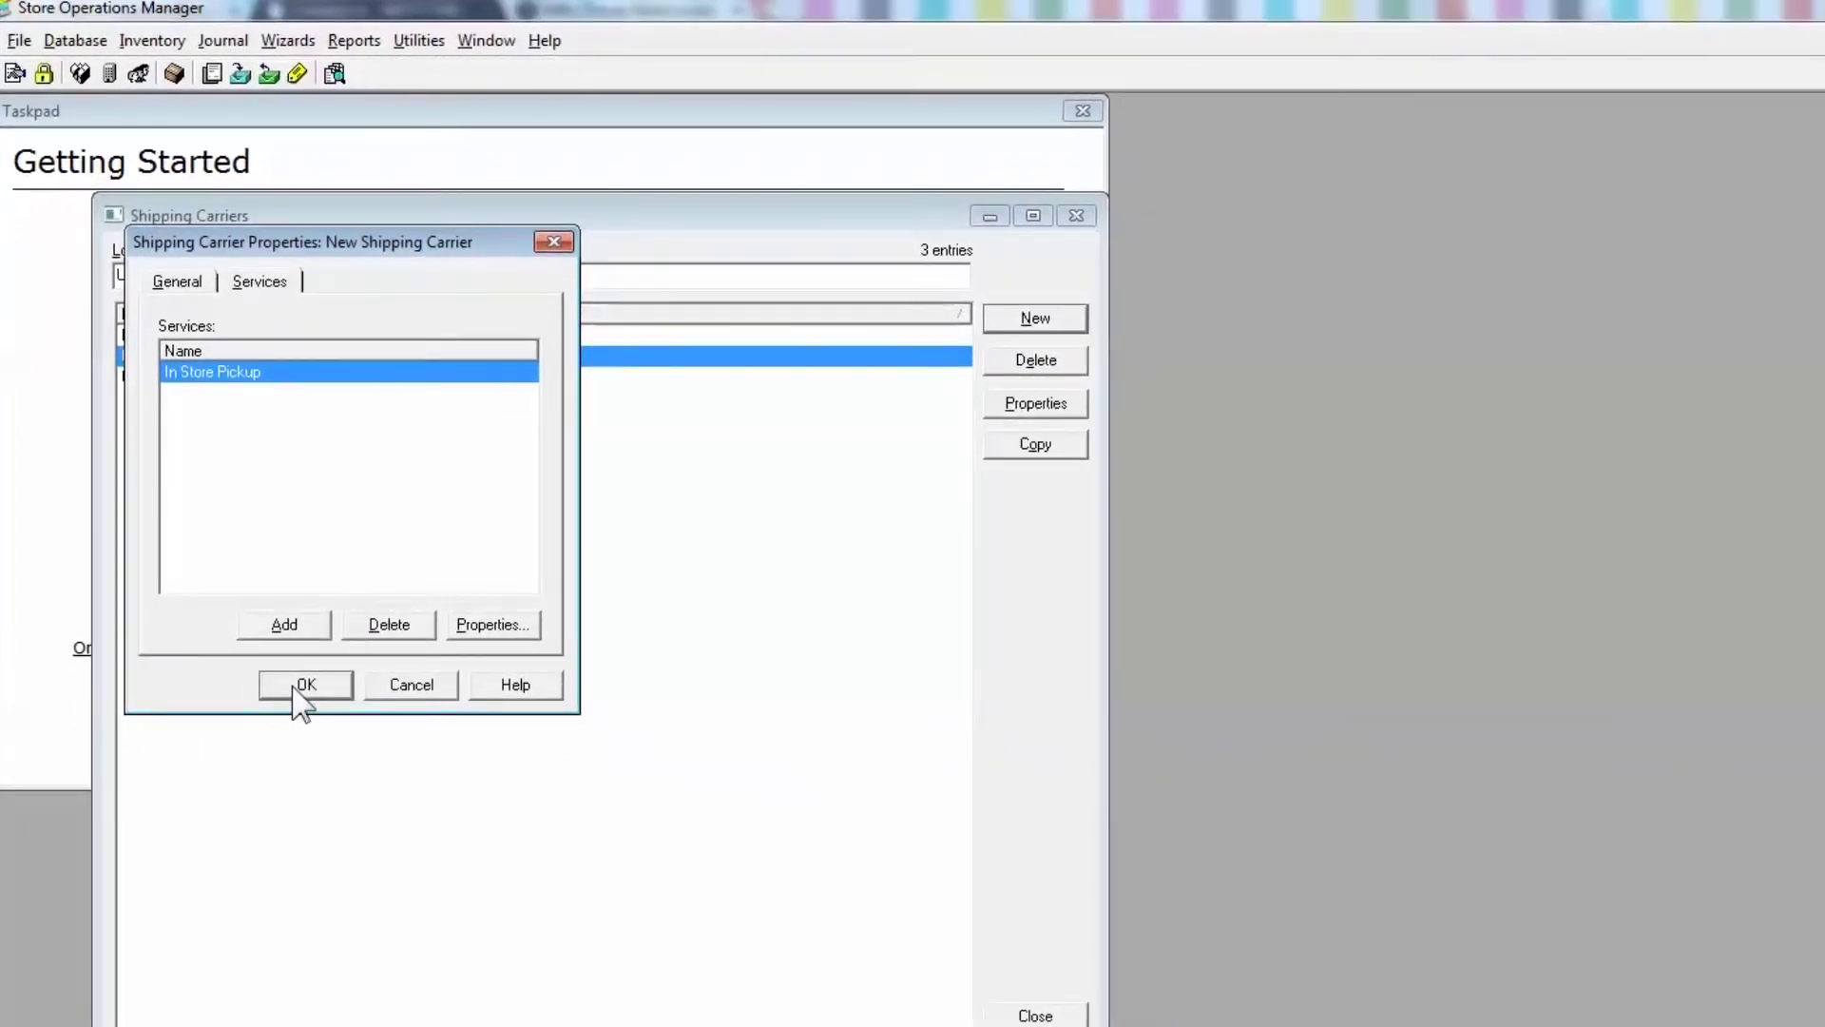
- Save the Free carrier, acknowledge the POS restart warning, and close the Shipping Carriers list
{"action": "left_click", "coordinate": [293, 688]}
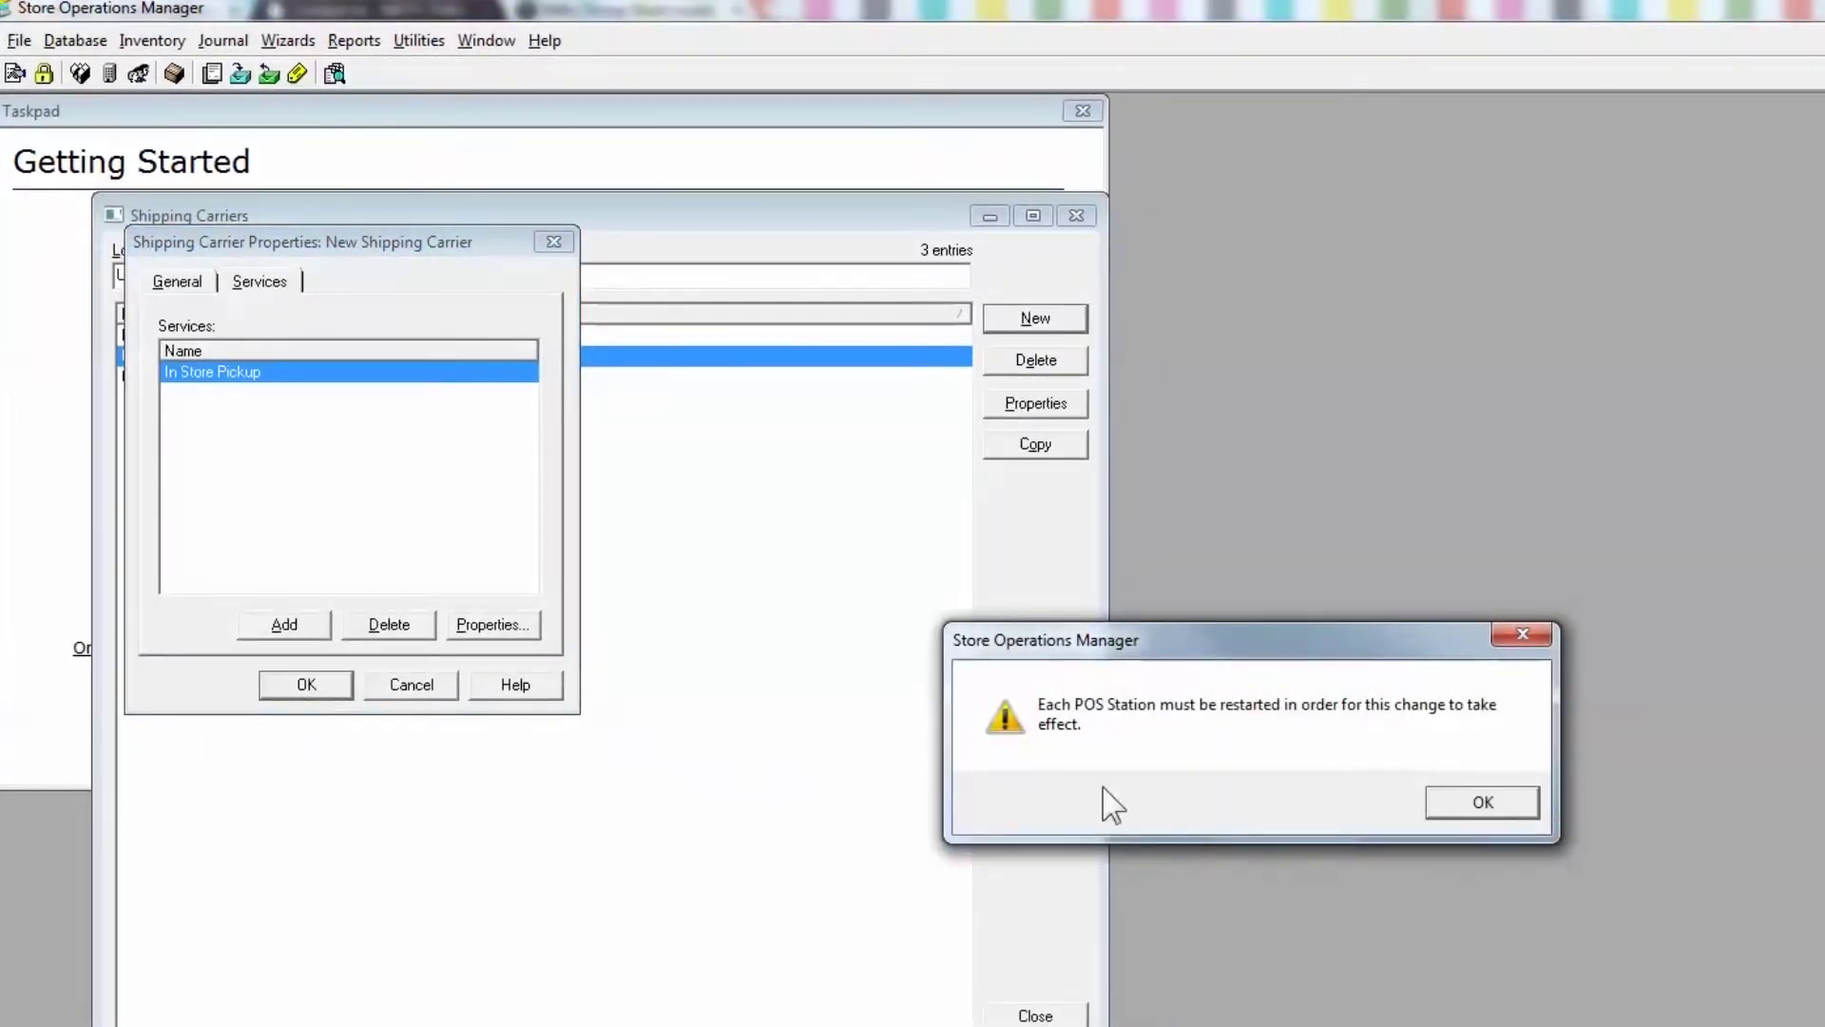
{"action": "left_click", "coordinate": [1515, 807]}
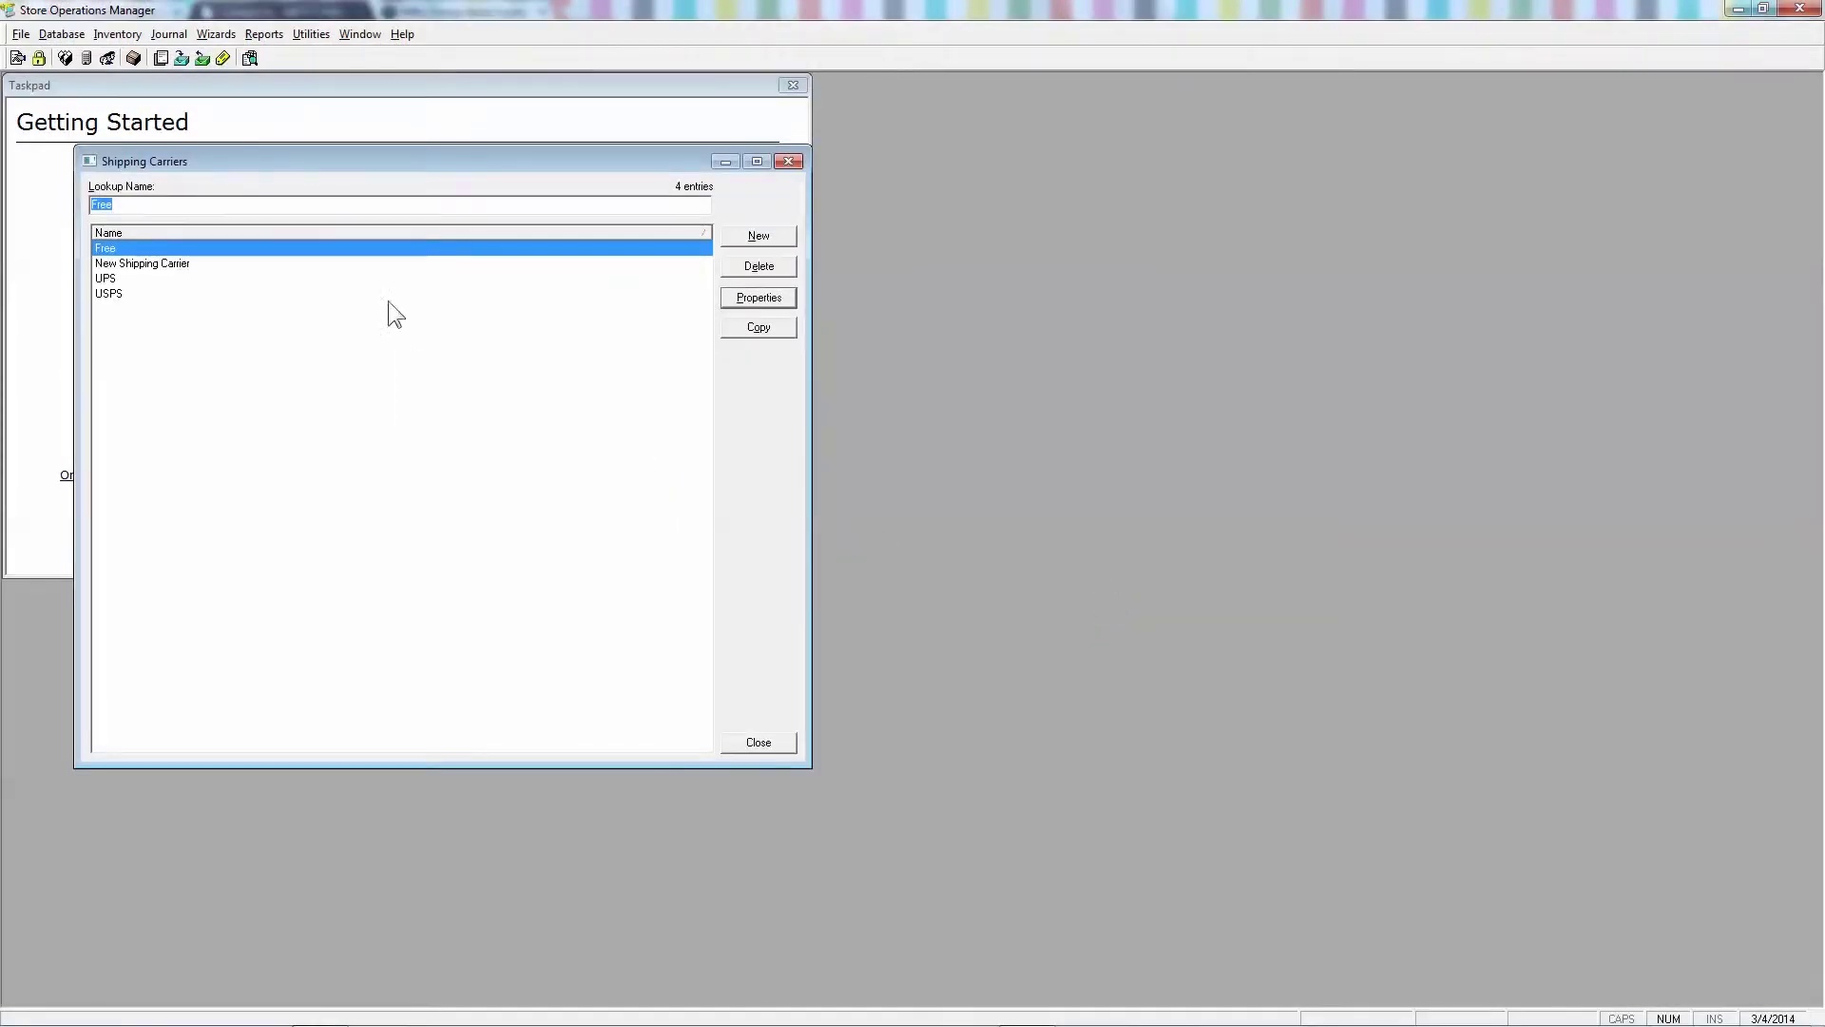
{"action": "left_click", "coordinate": [334, 249]}
{"action": "left_click", "coordinate": [761, 743]}
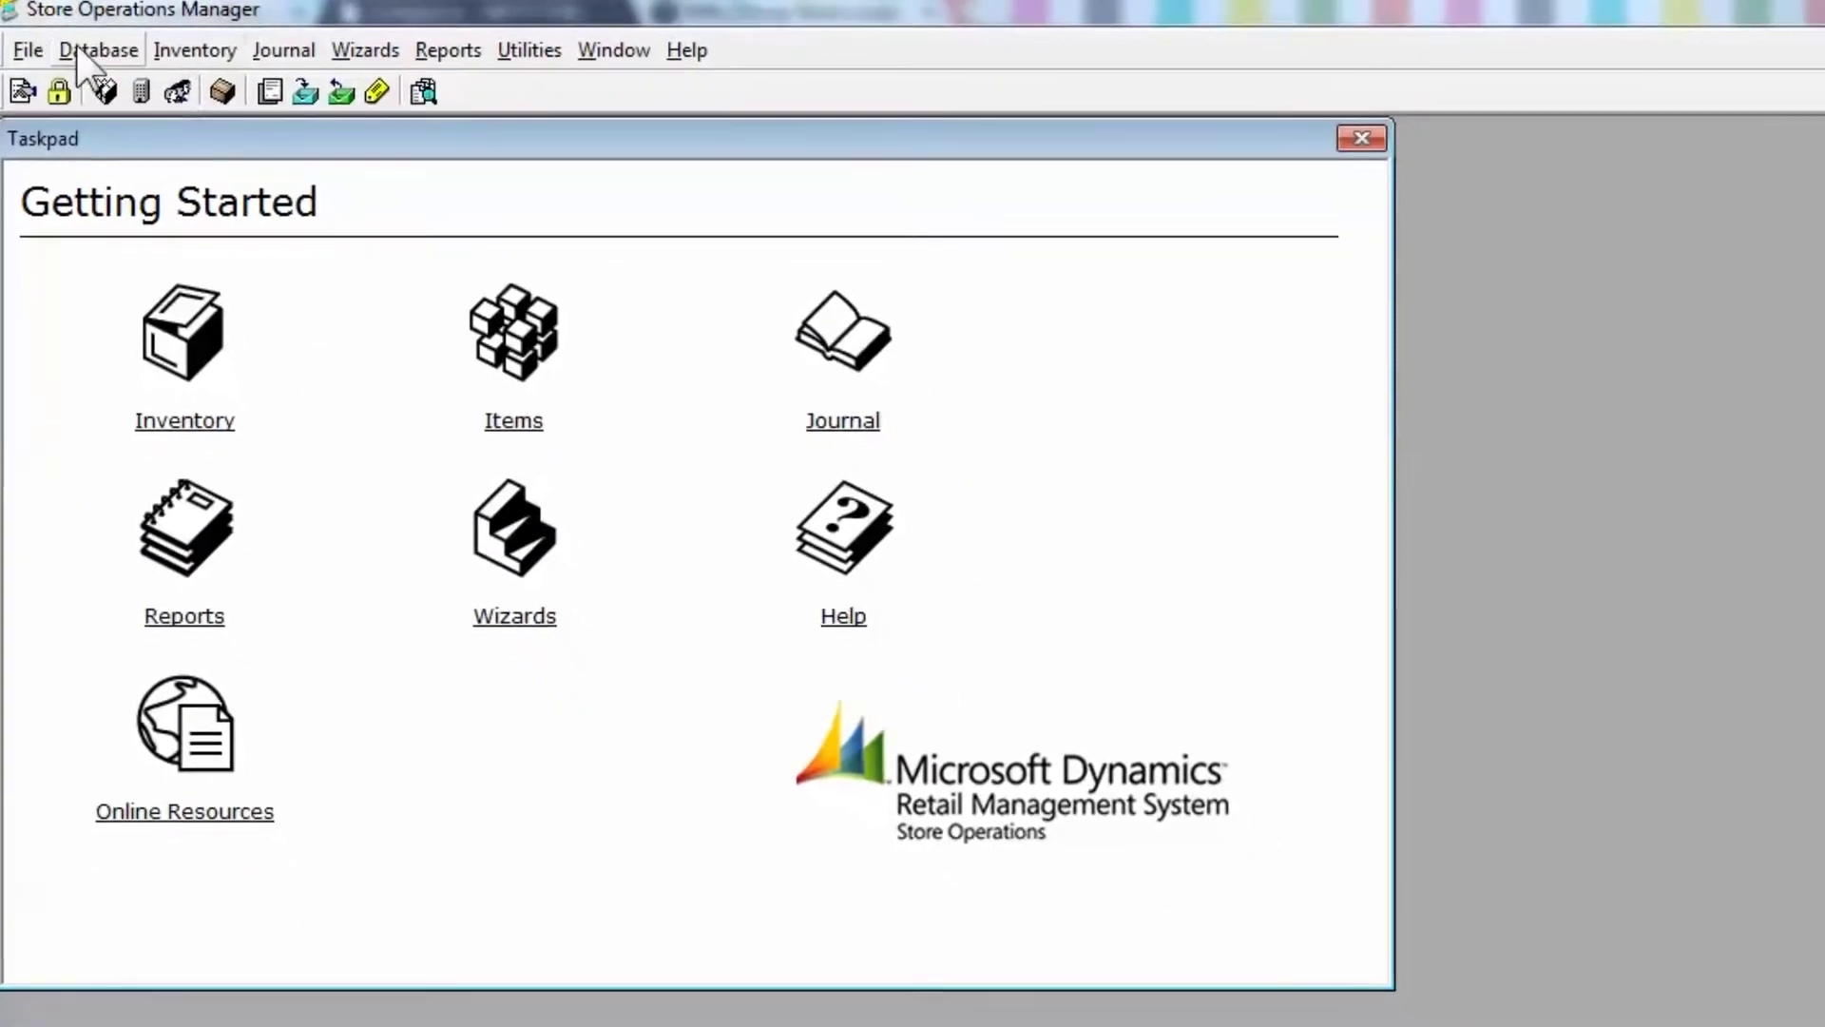
- Open Database > Items and create a new Standard Item from the Items (All) list
{"action": "left_click", "coordinate": [86, 51]}
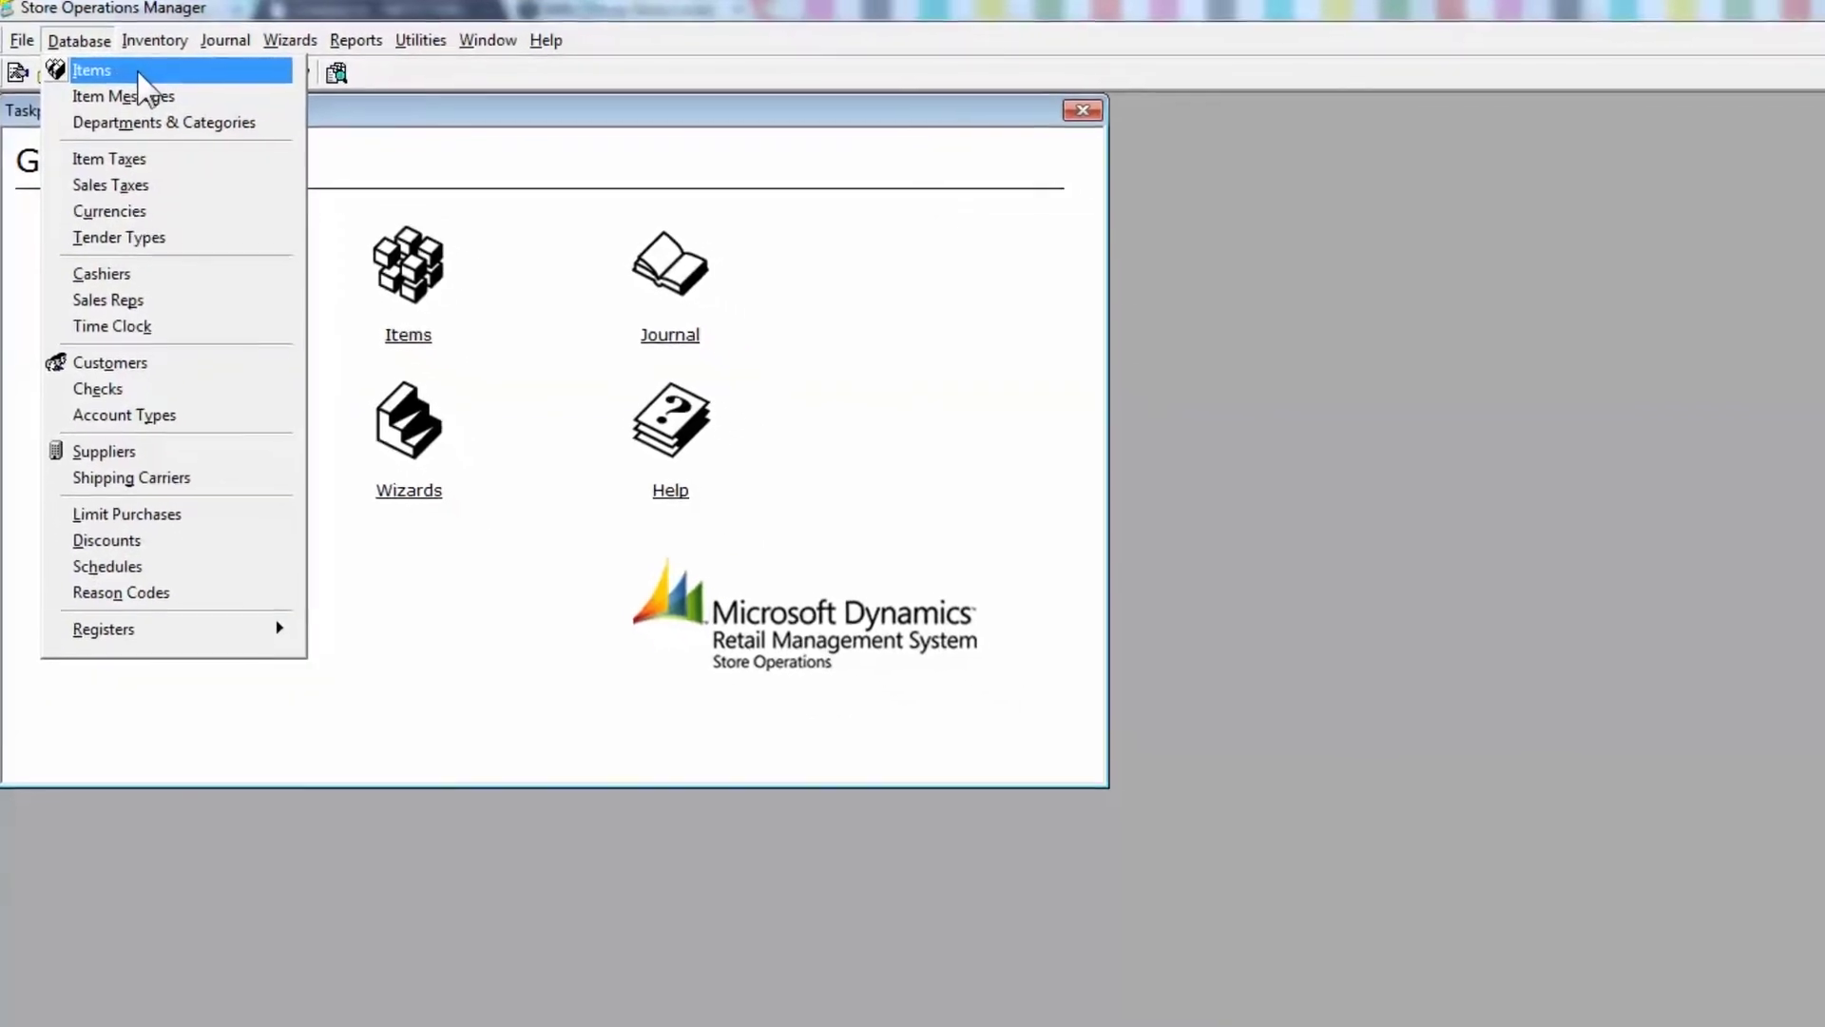
{"action": "left_click", "coordinate": [130, 76]}
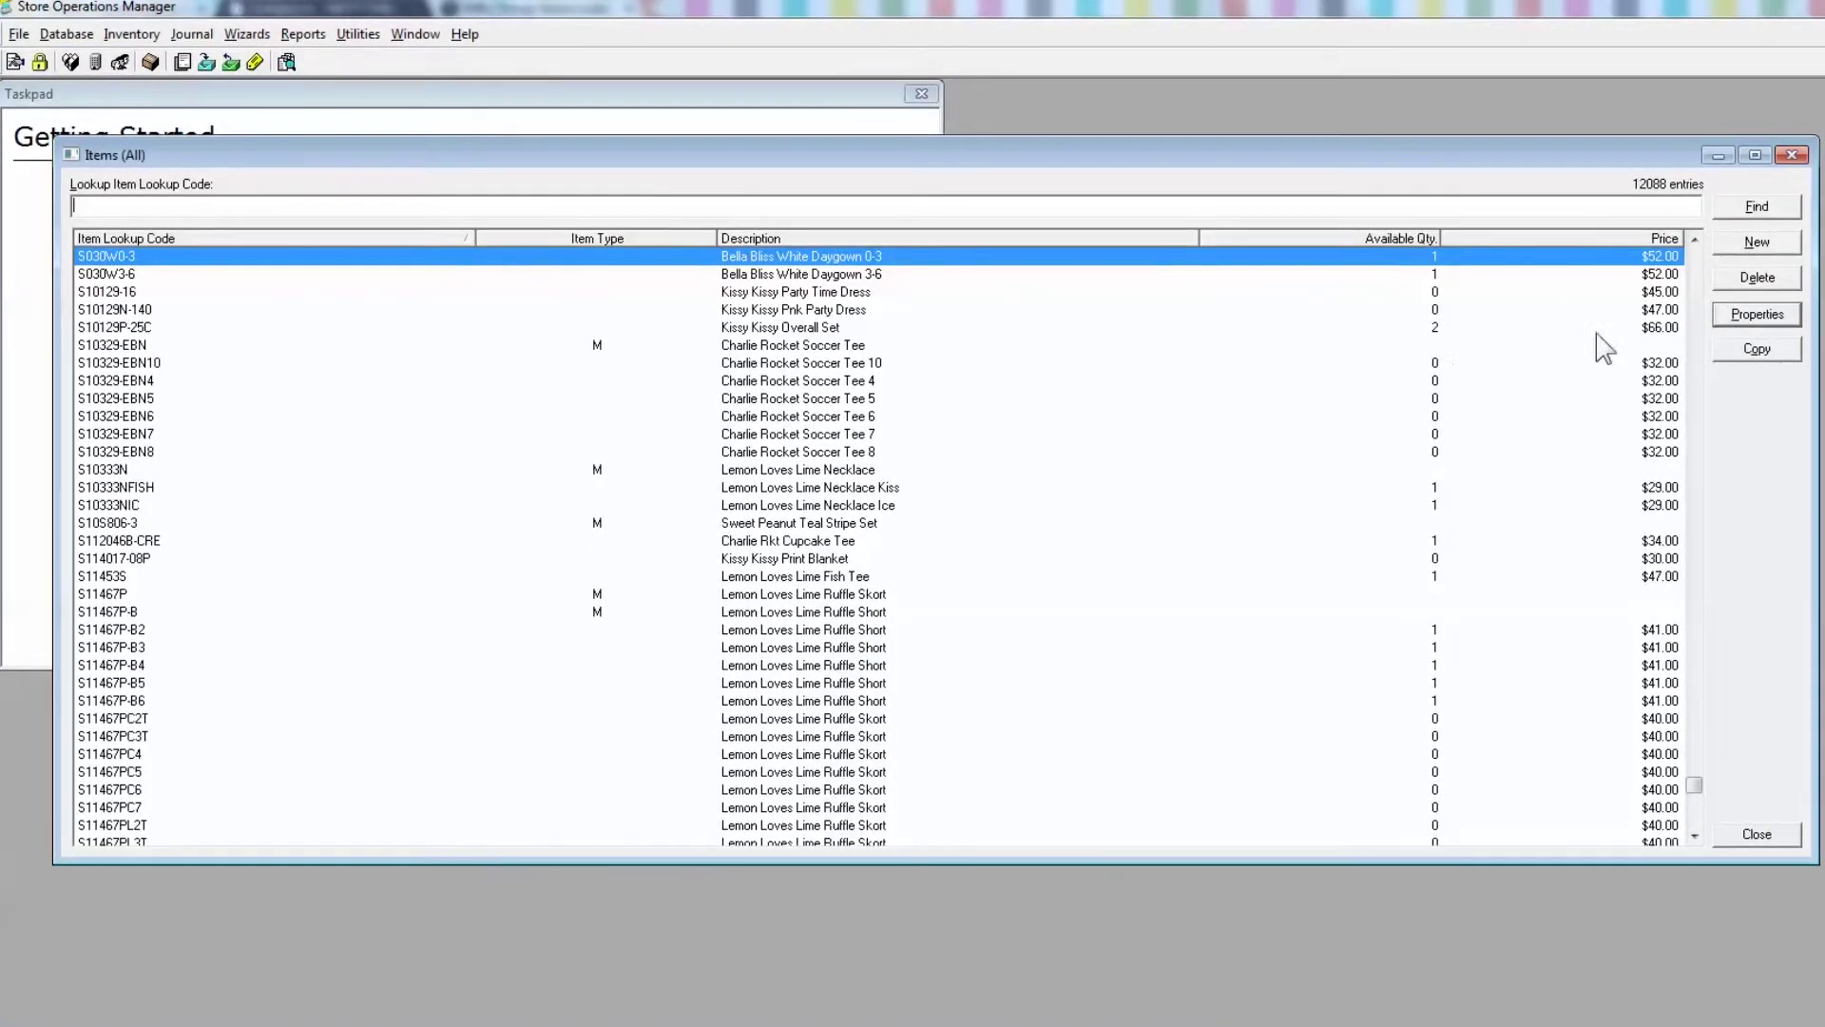
{"action": "left_click", "coordinate": [1750, 249]}
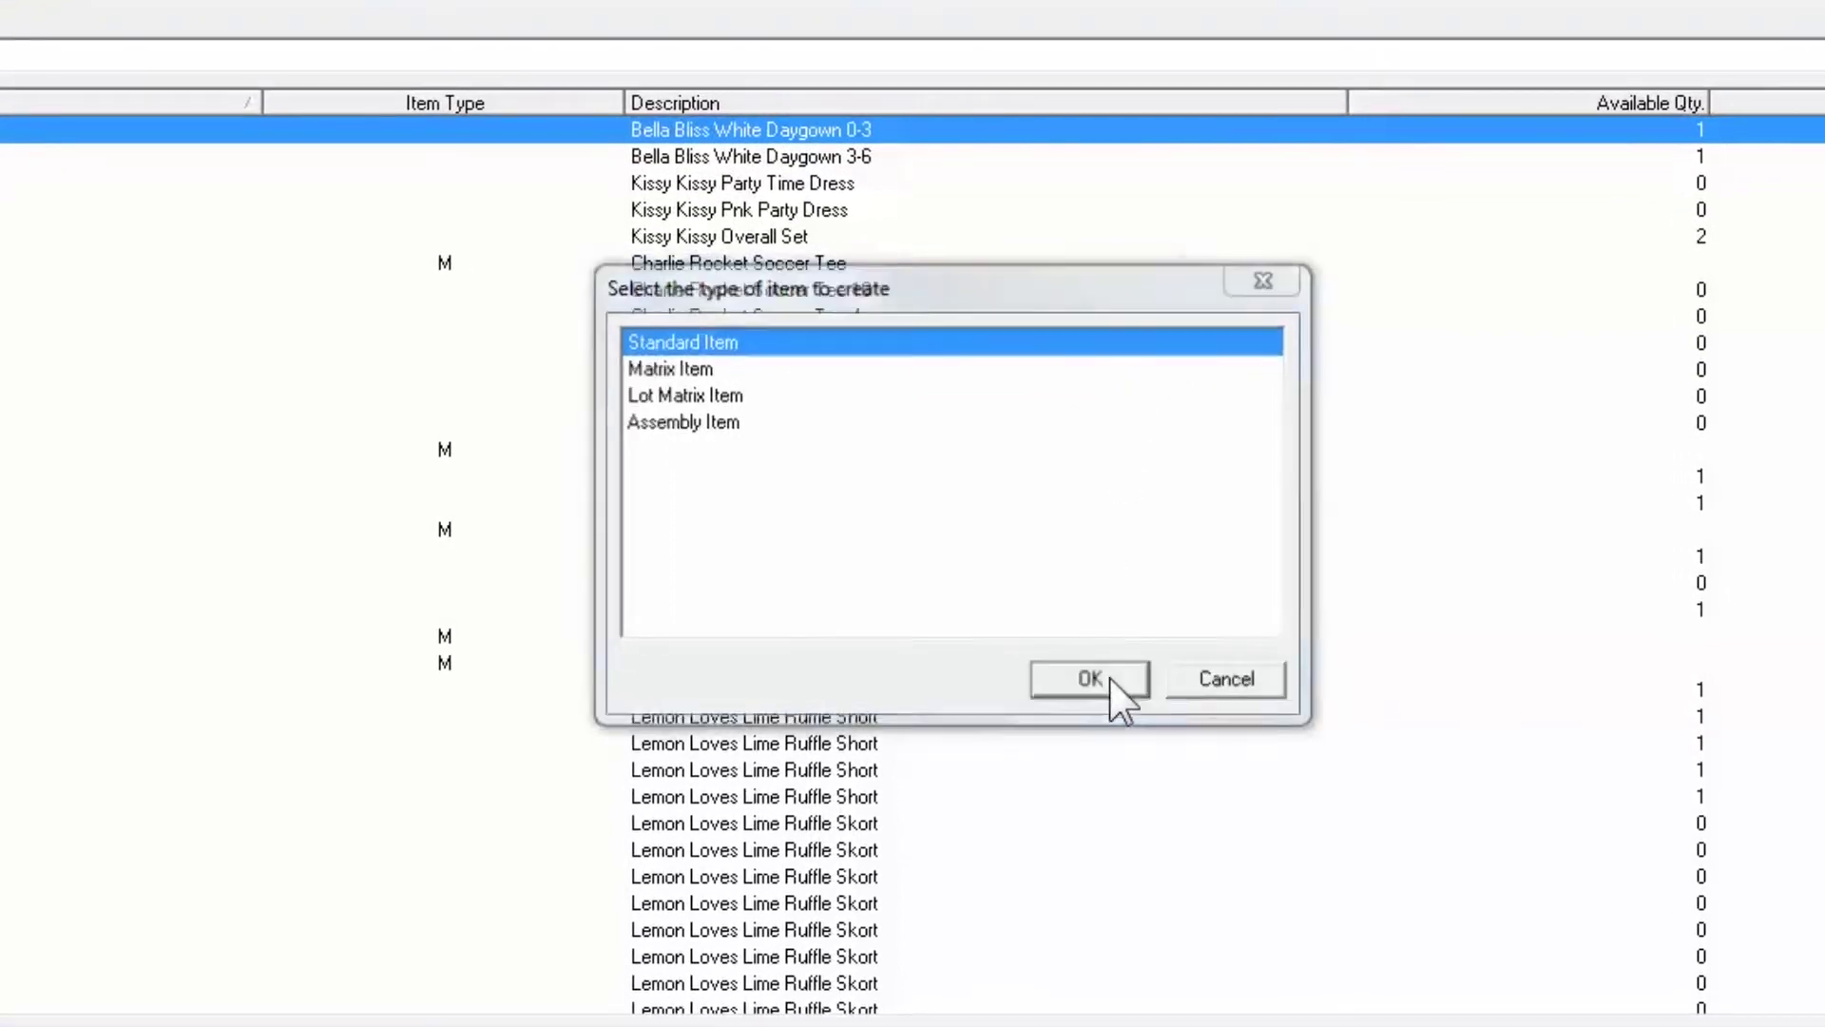
{"action": "left_click", "coordinate": [1094, 679]}
- Save item 'tax' (Internet Tax) as a Non-Inventory item with Item tax set to <none>
{"action": "type", "text": "Internet Tax"}
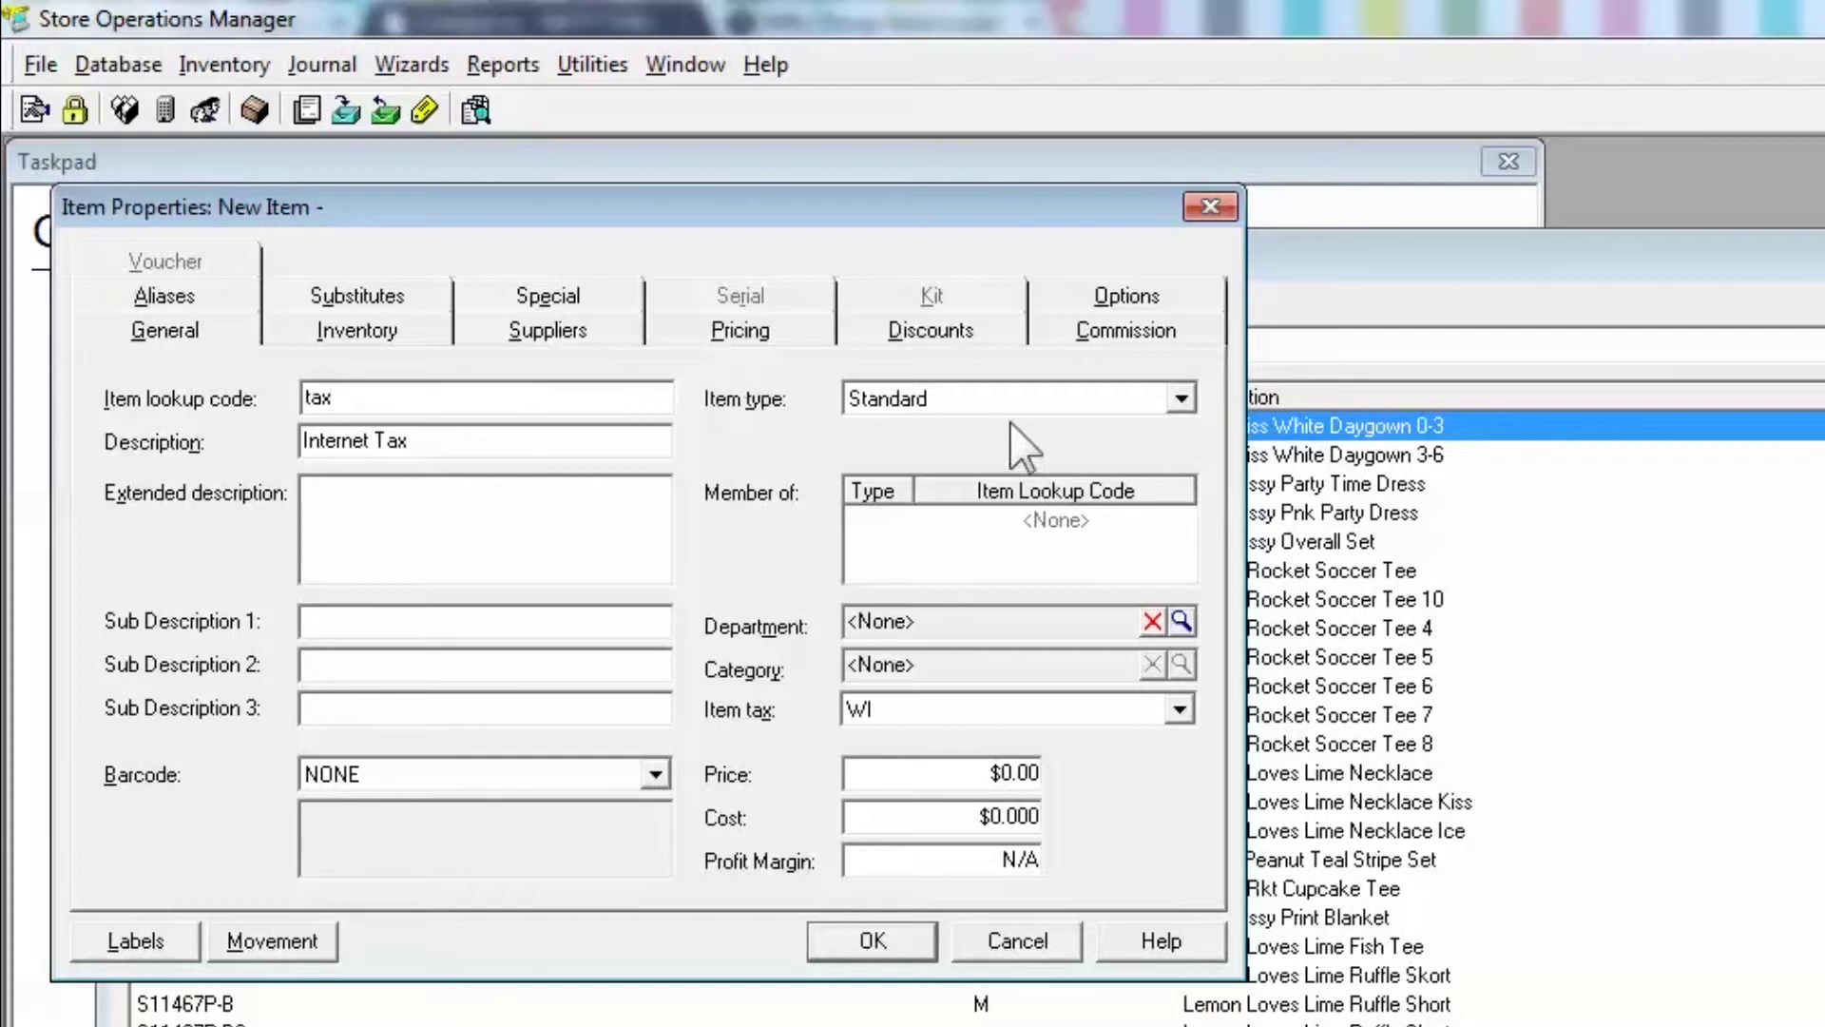
{"action": "left_click", "coordinate": [1080, 405]}
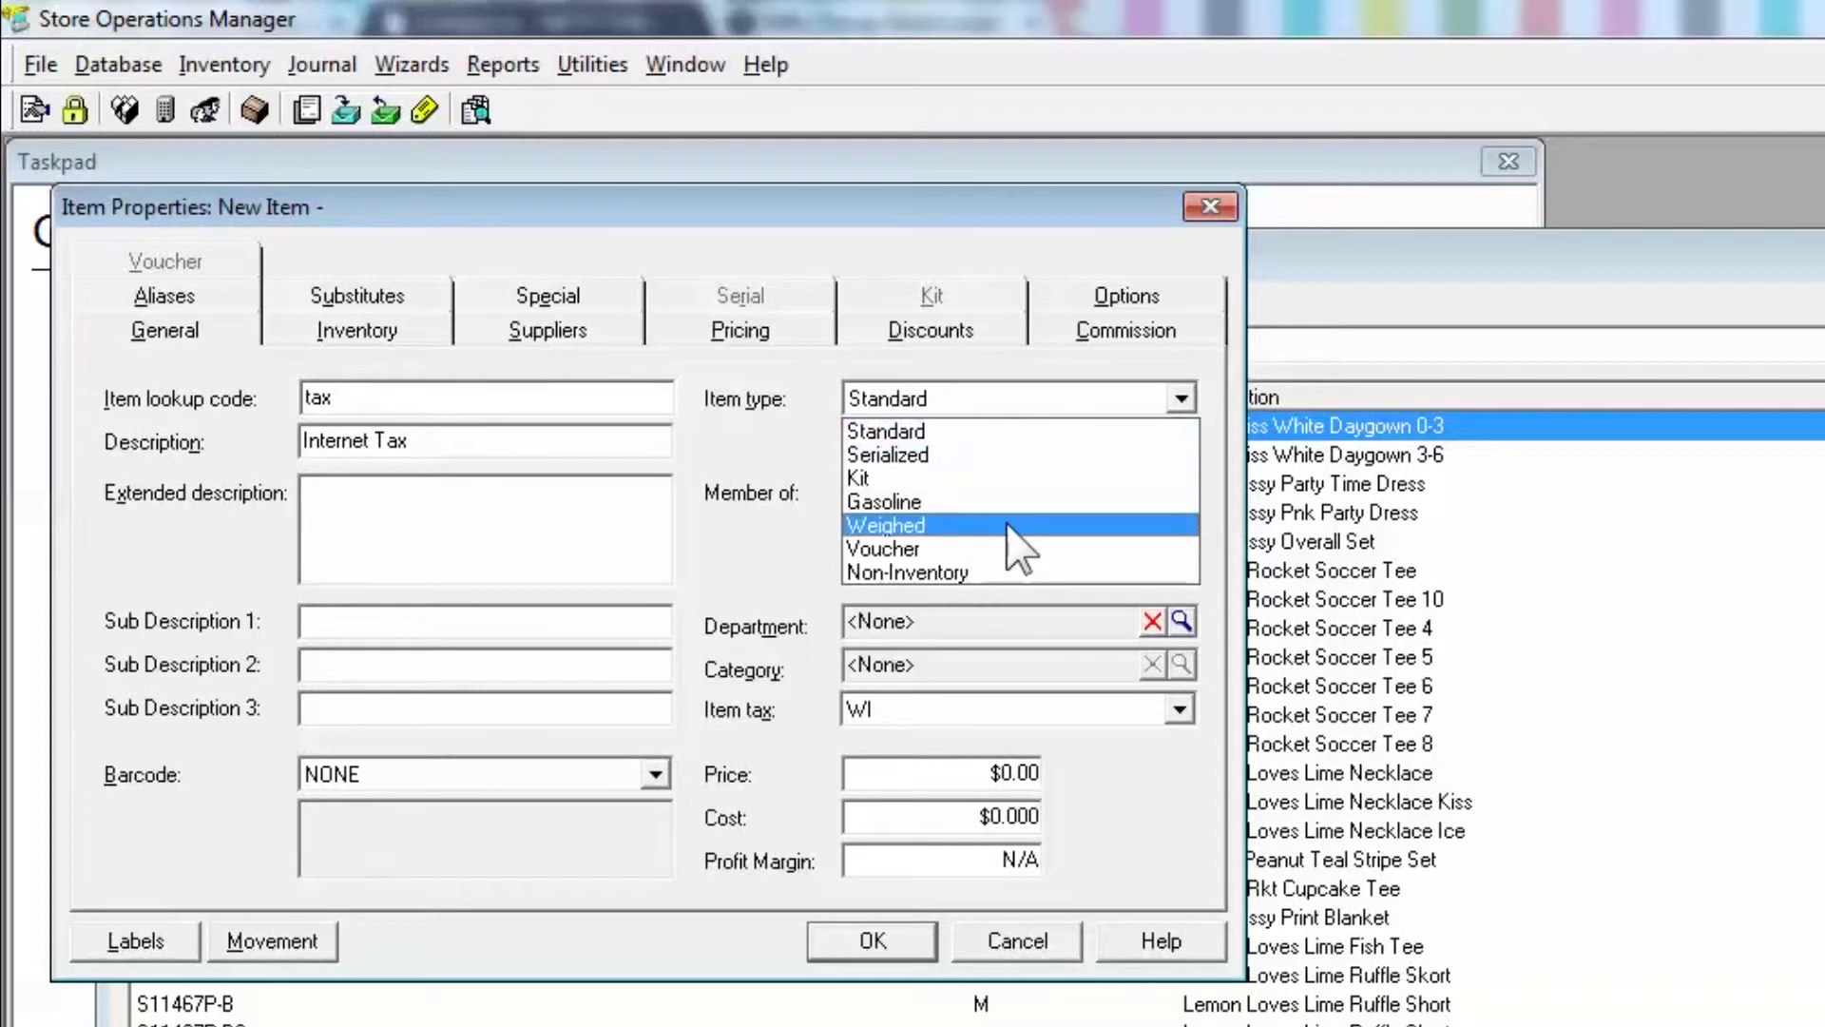
{"action": "left_click", "coordinate": [1003, 574]}
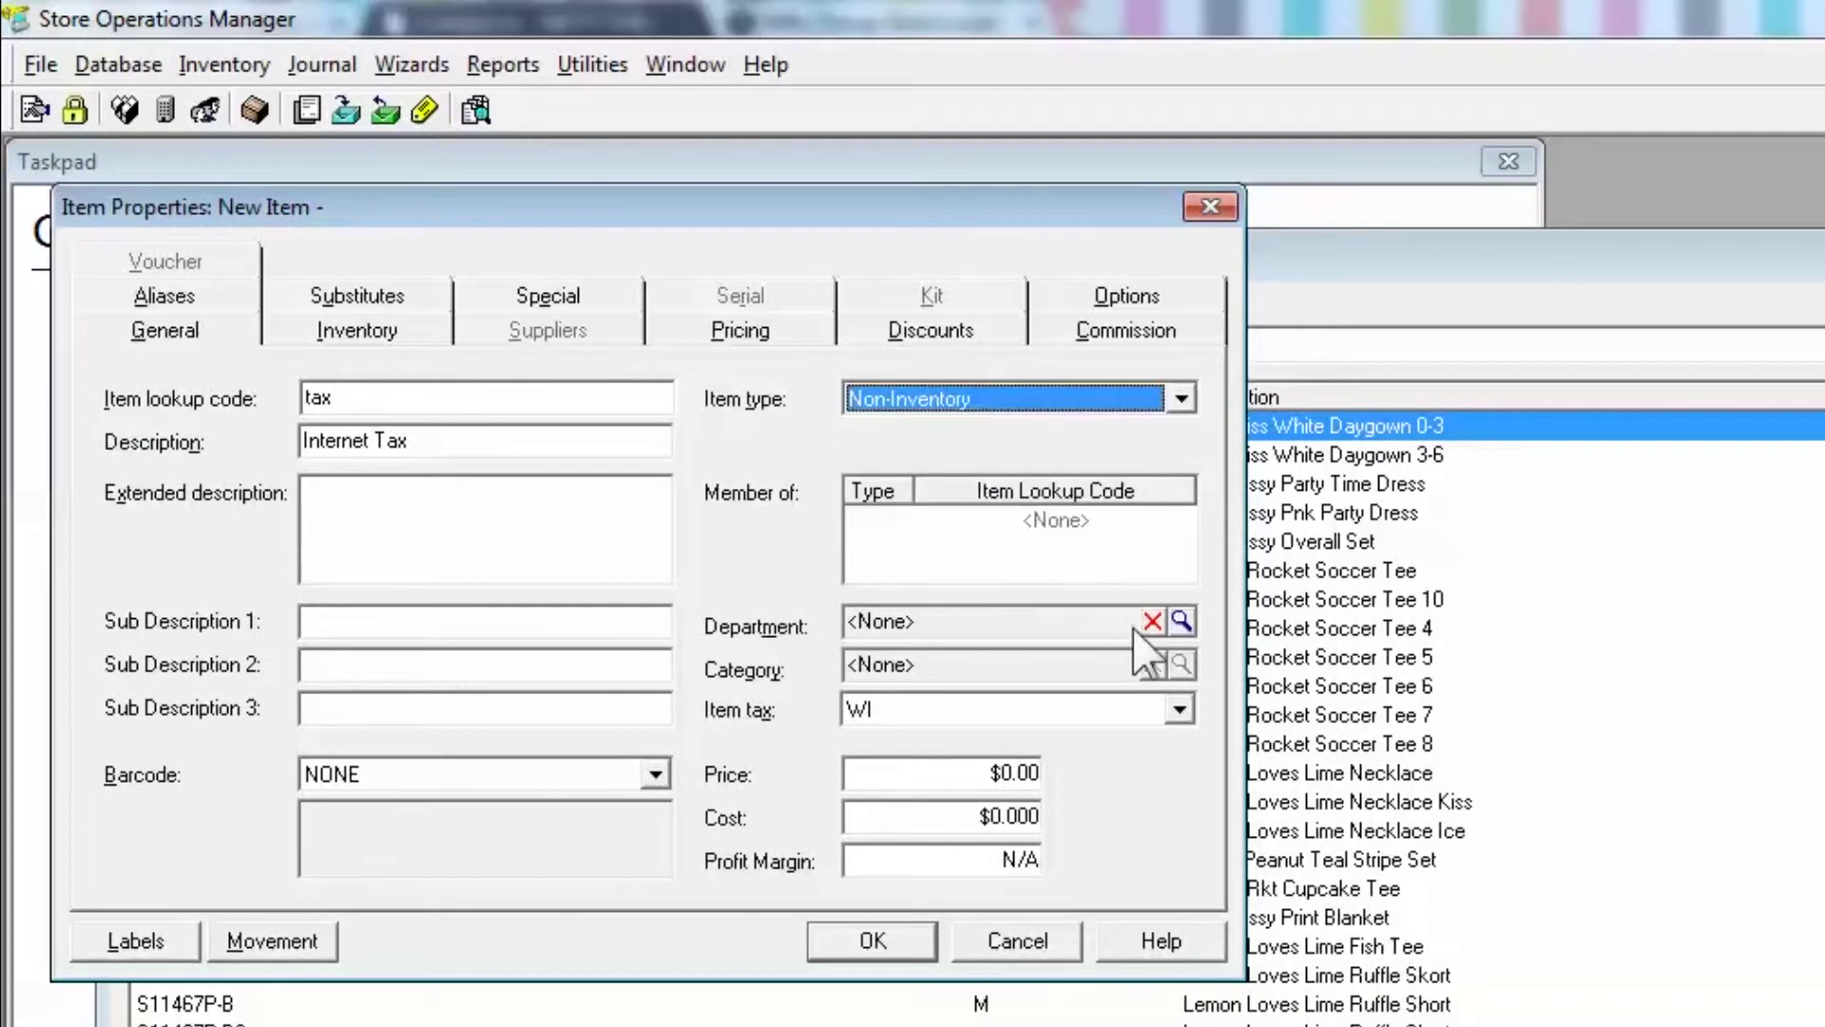
{"action": "left_click", "coordinate": [1177, 711]}
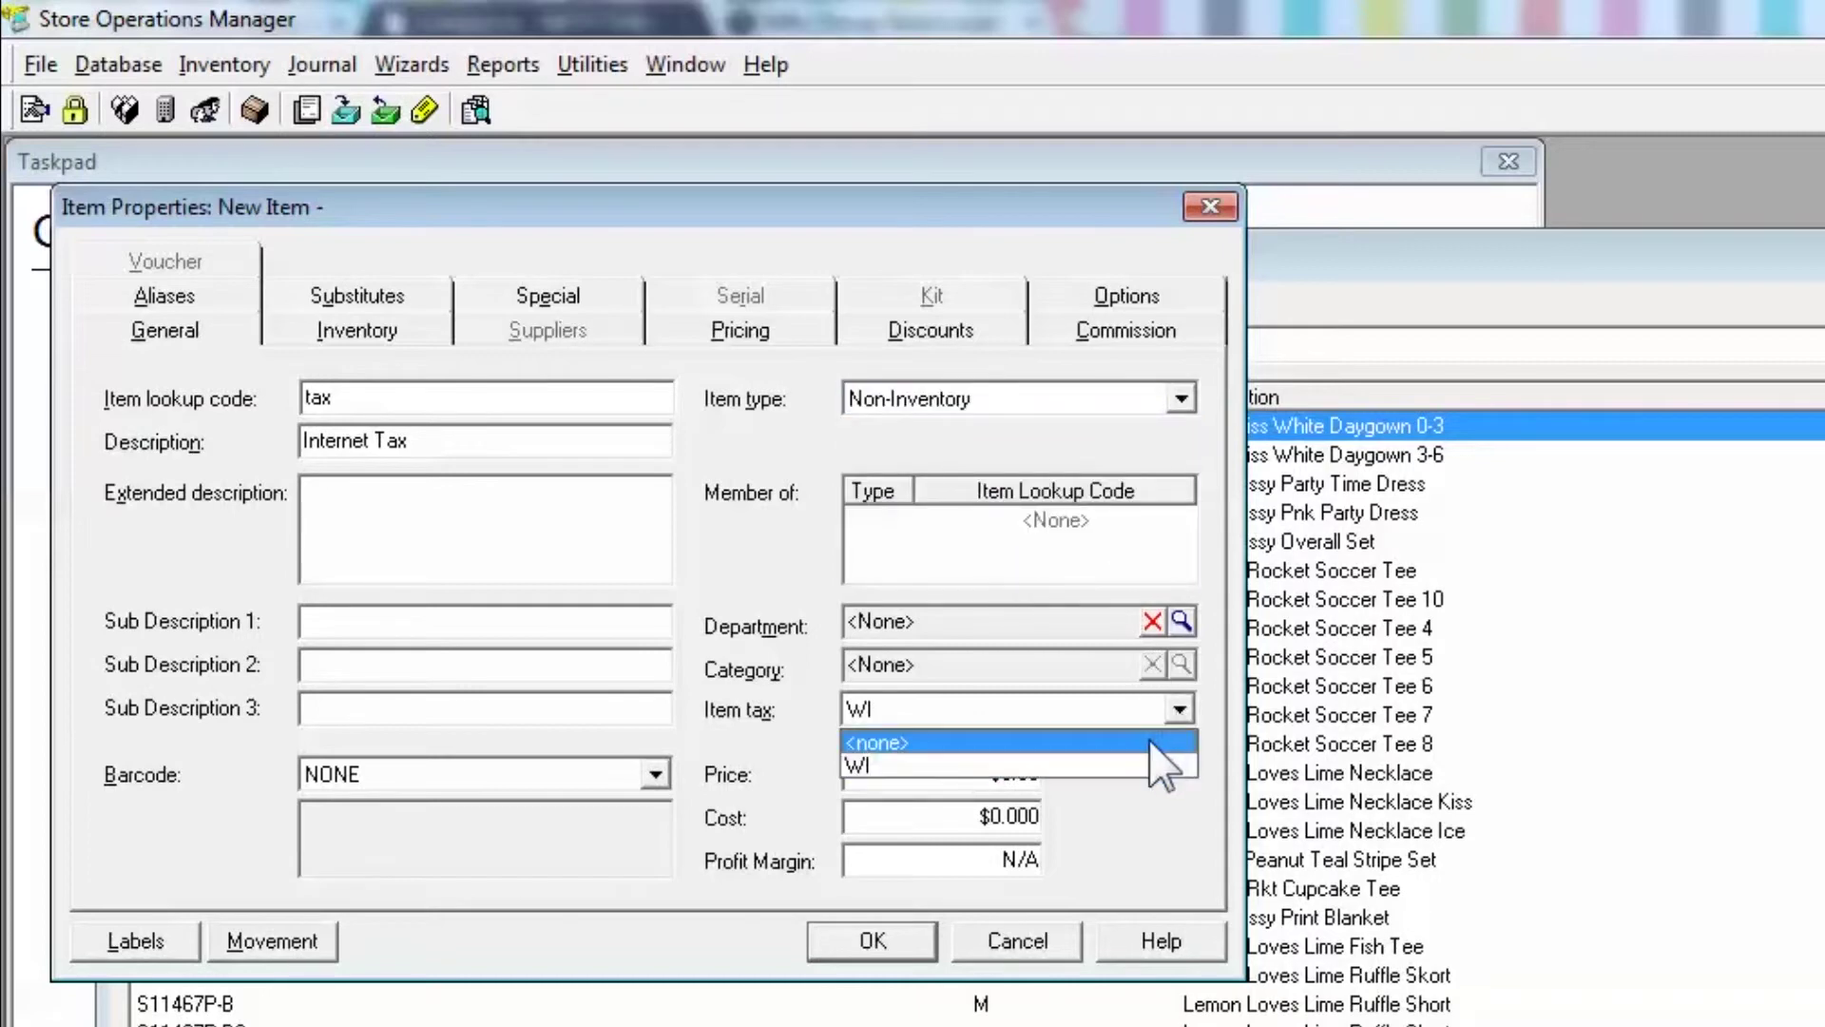
{"action": "left_click", "coordinate": [1150, 743]}
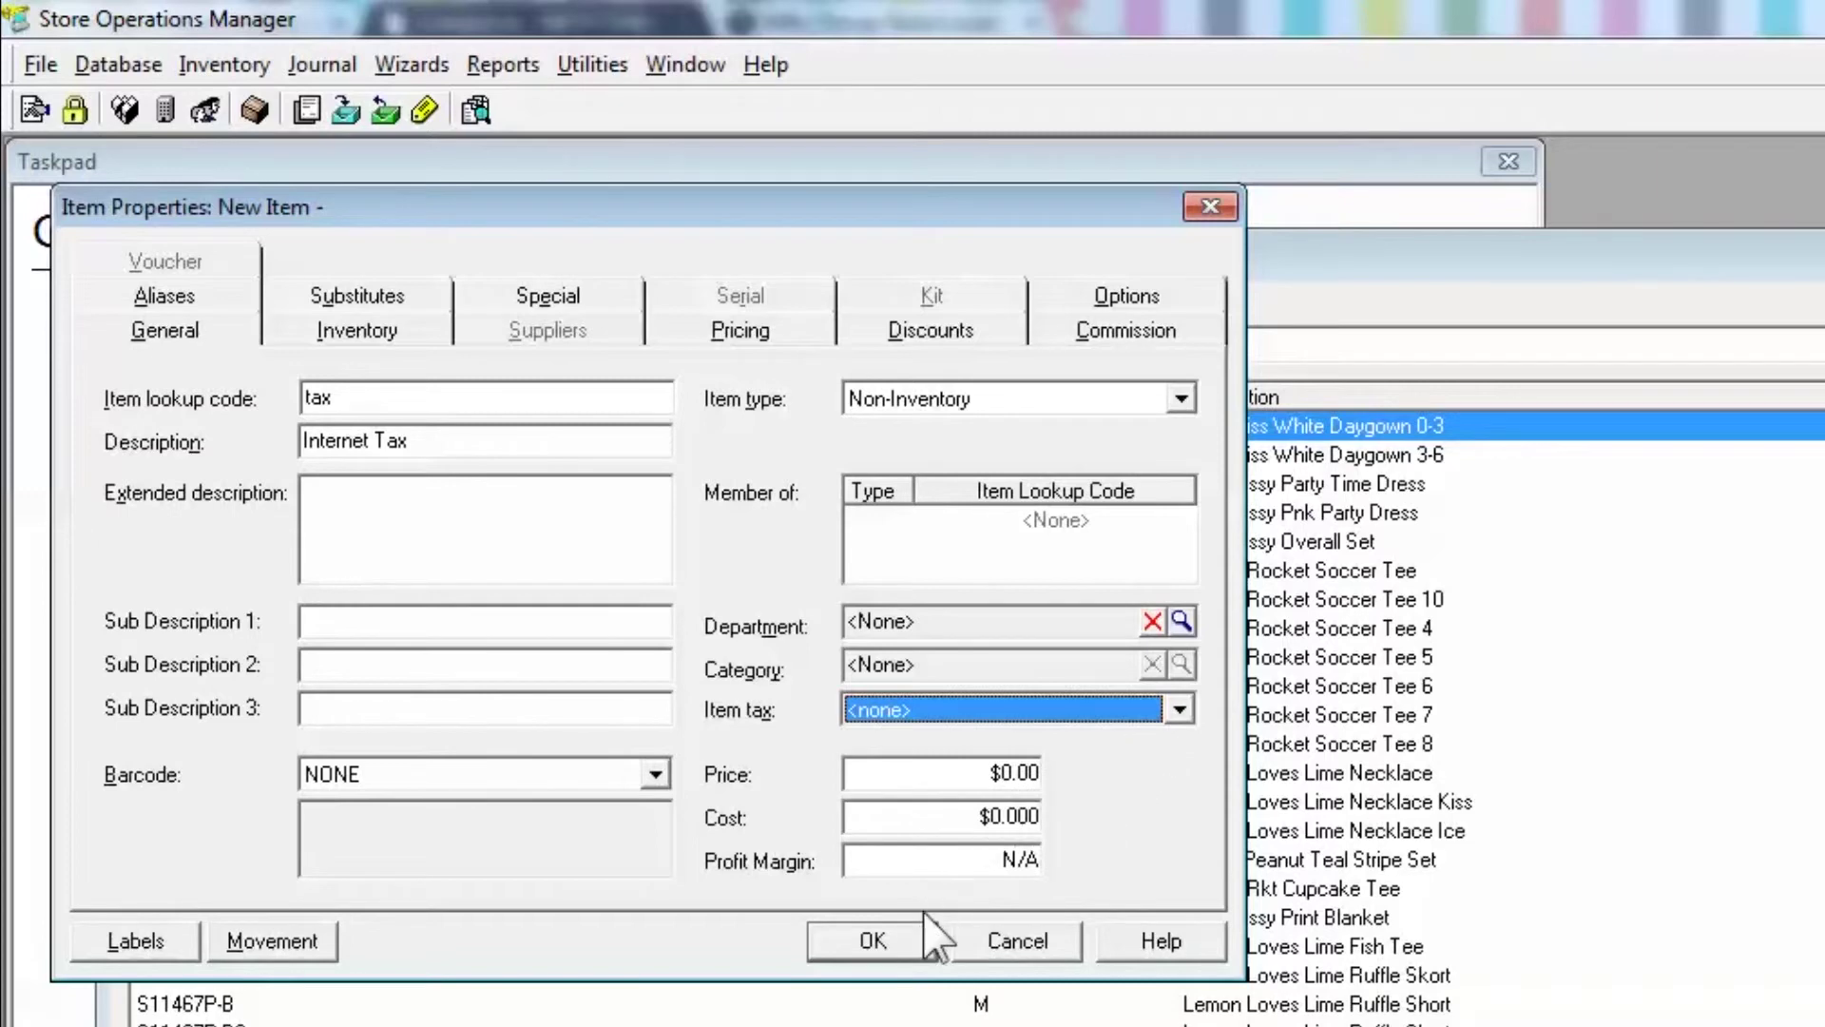
{"action": "left_click", "coordinate": [897, 937]}
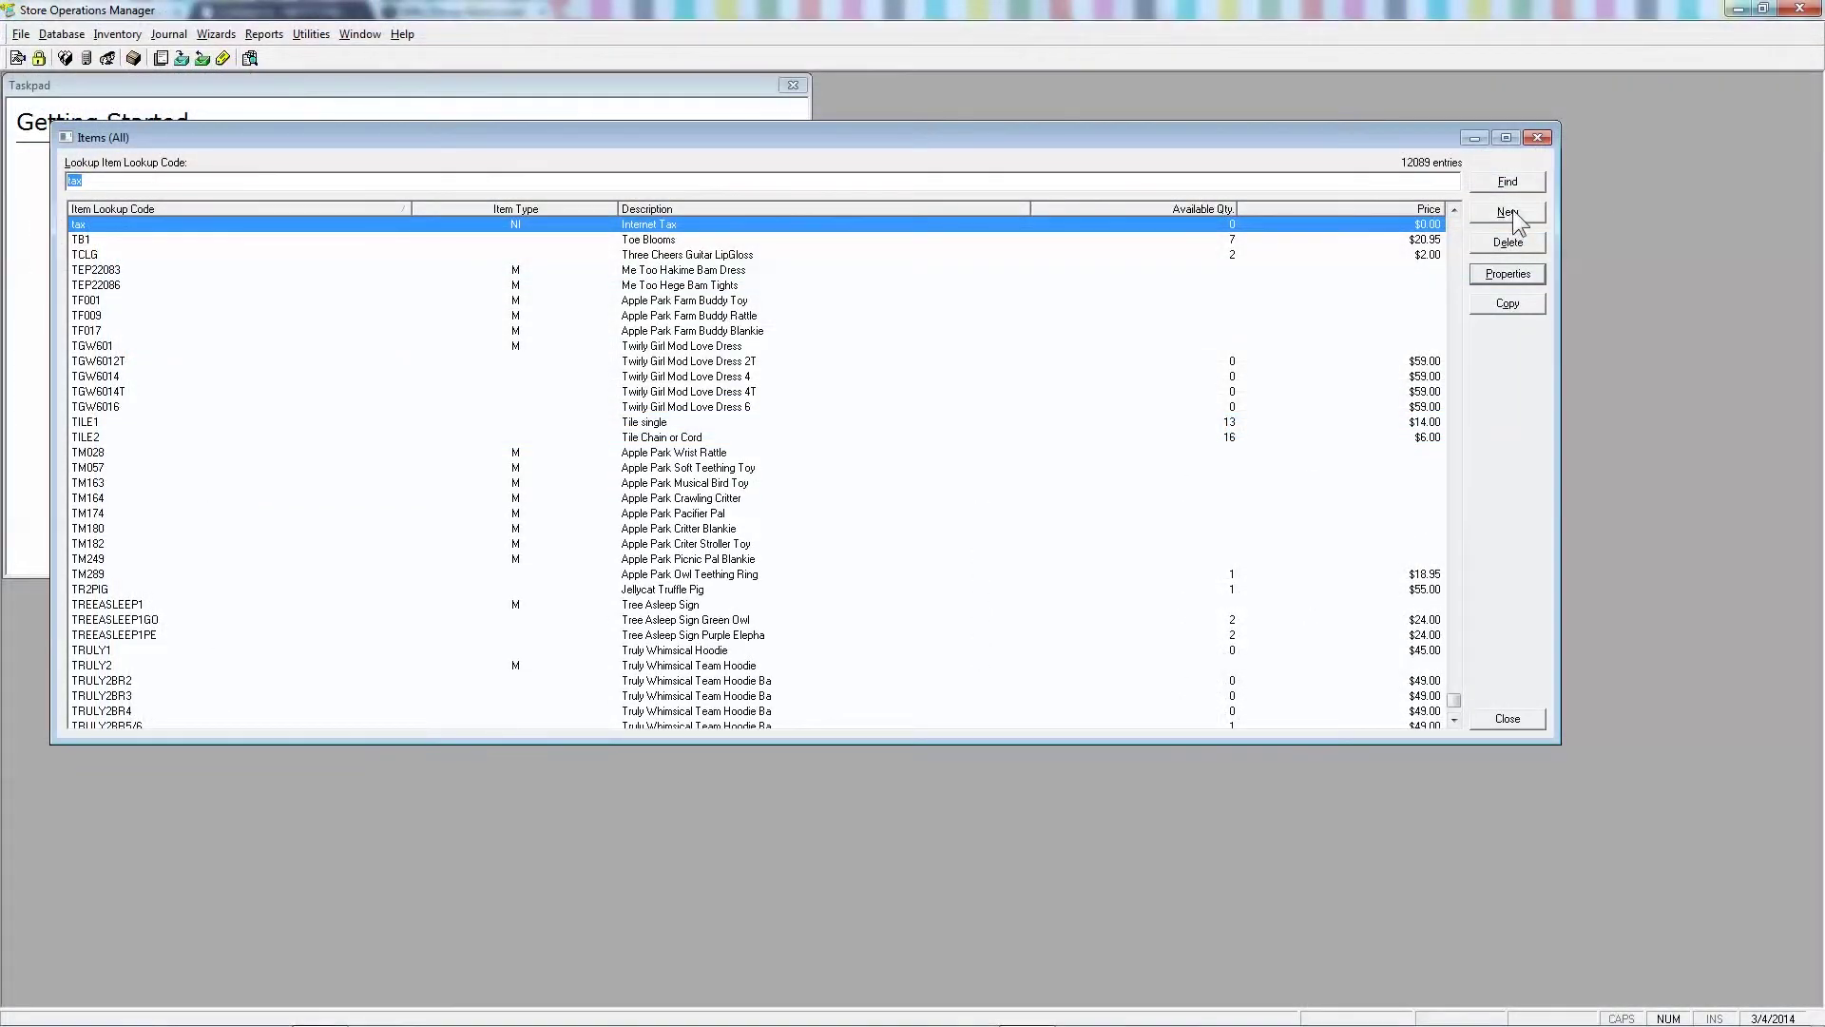
- Add new standard item 'shipping' (Shipping Tax) as Non-Inventory with Item tax <none>, and save
{"action": "left_click", "coordinate": [1510, 213]}
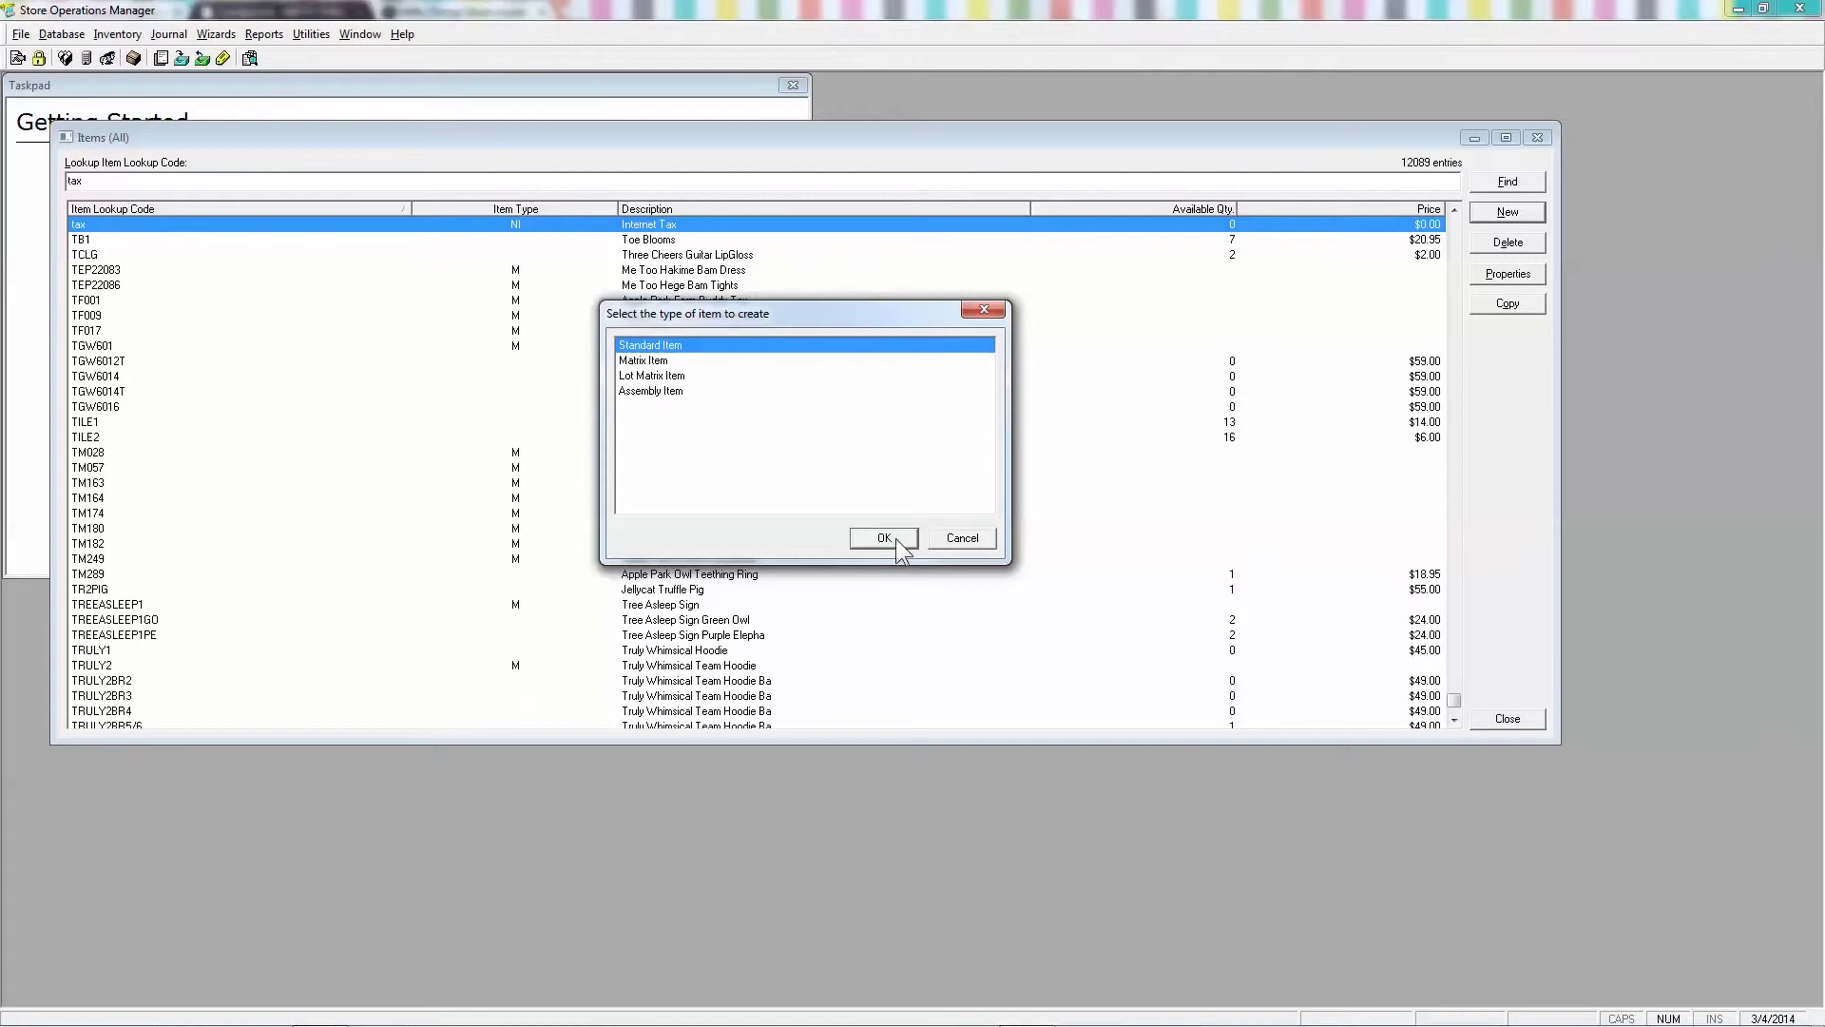
{"action": "left_click", "coordinate": [894, 538]}
{"action": "type", "text": "Shipping Tax"}
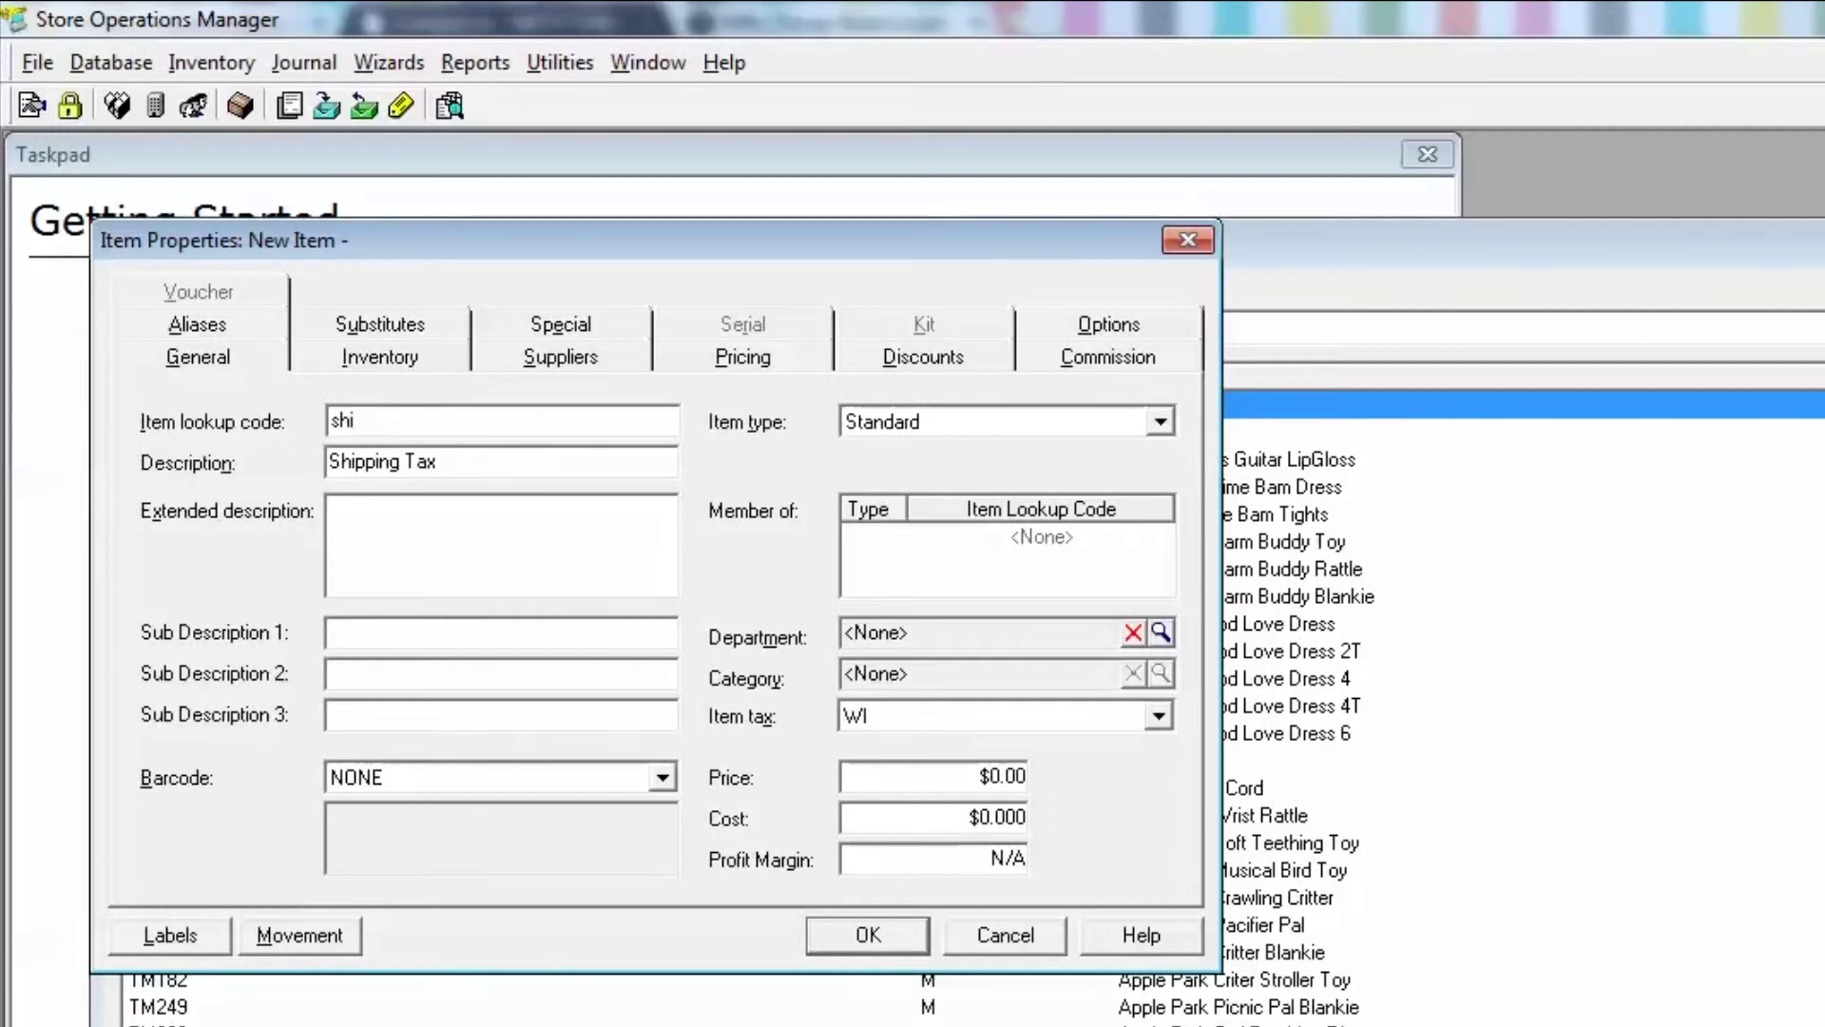
{"action": "type", "text": "shipping"}
{"action": "left_click", "coordinate": [993, 421]}
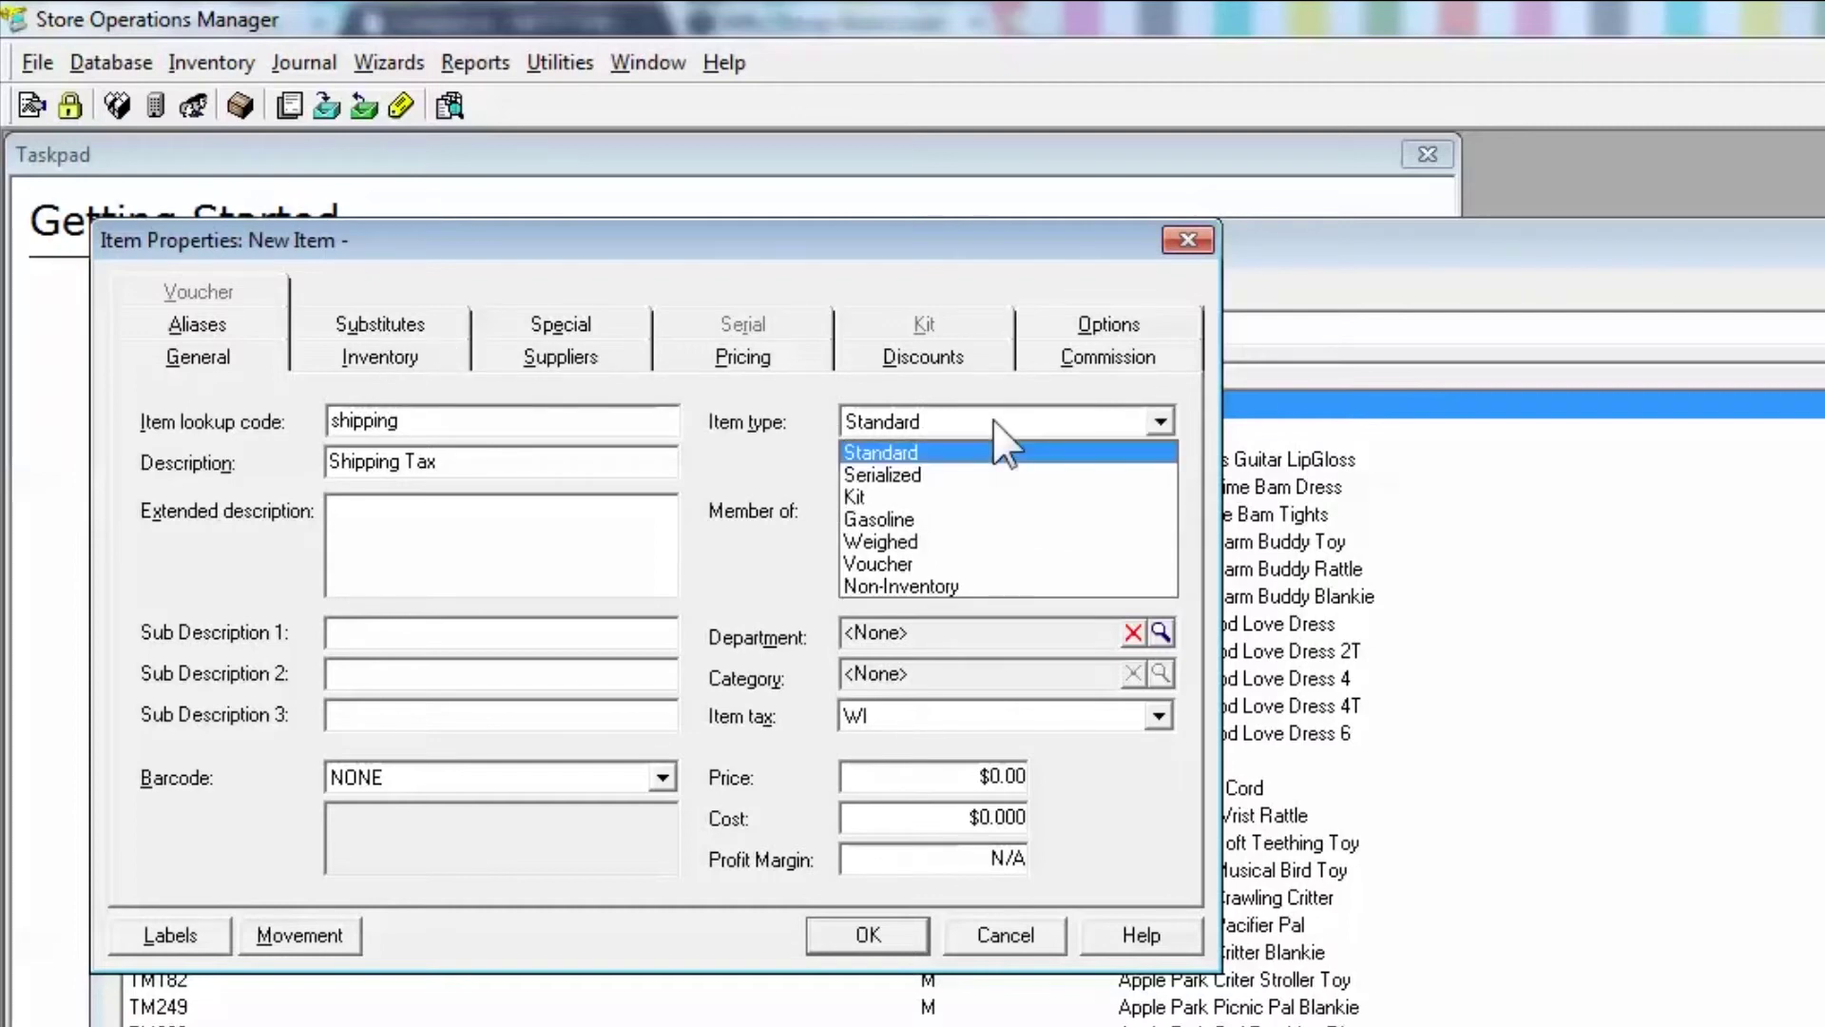
{"action": "left_click", "coordinate": [947, 586]}
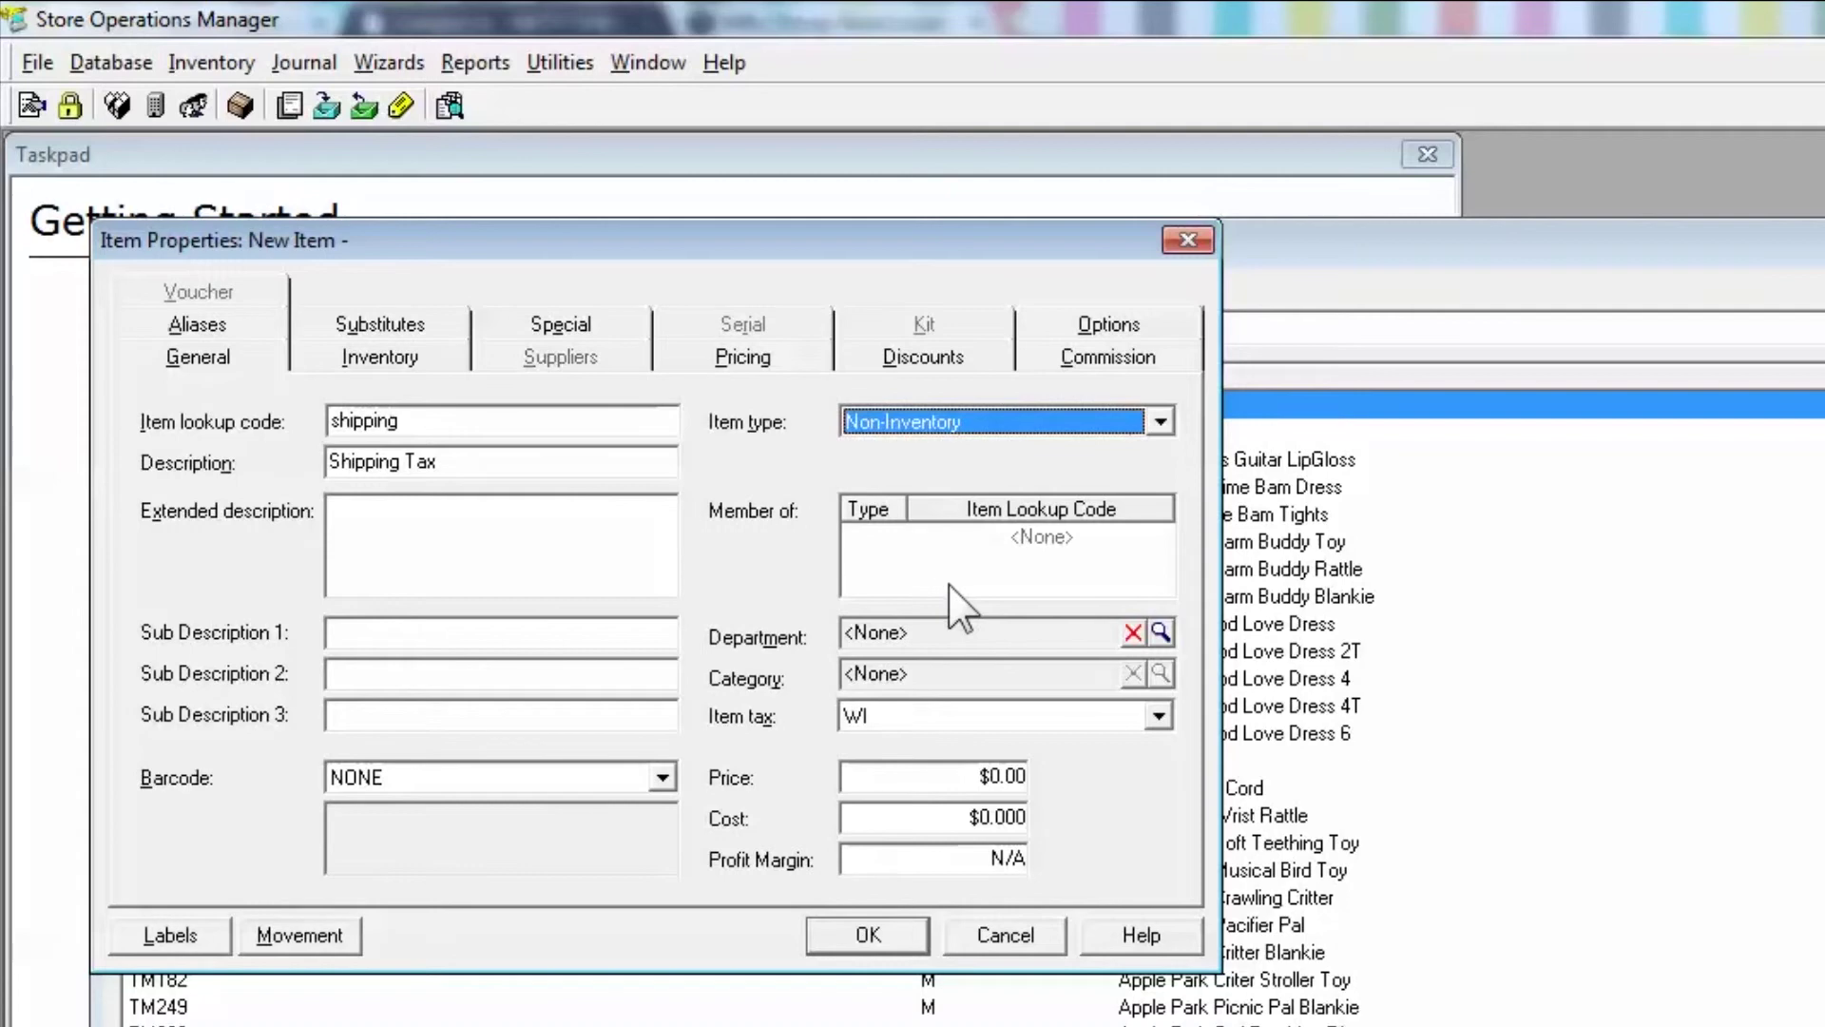
{"action": "left_click", "coordinate": [1103, 717]}
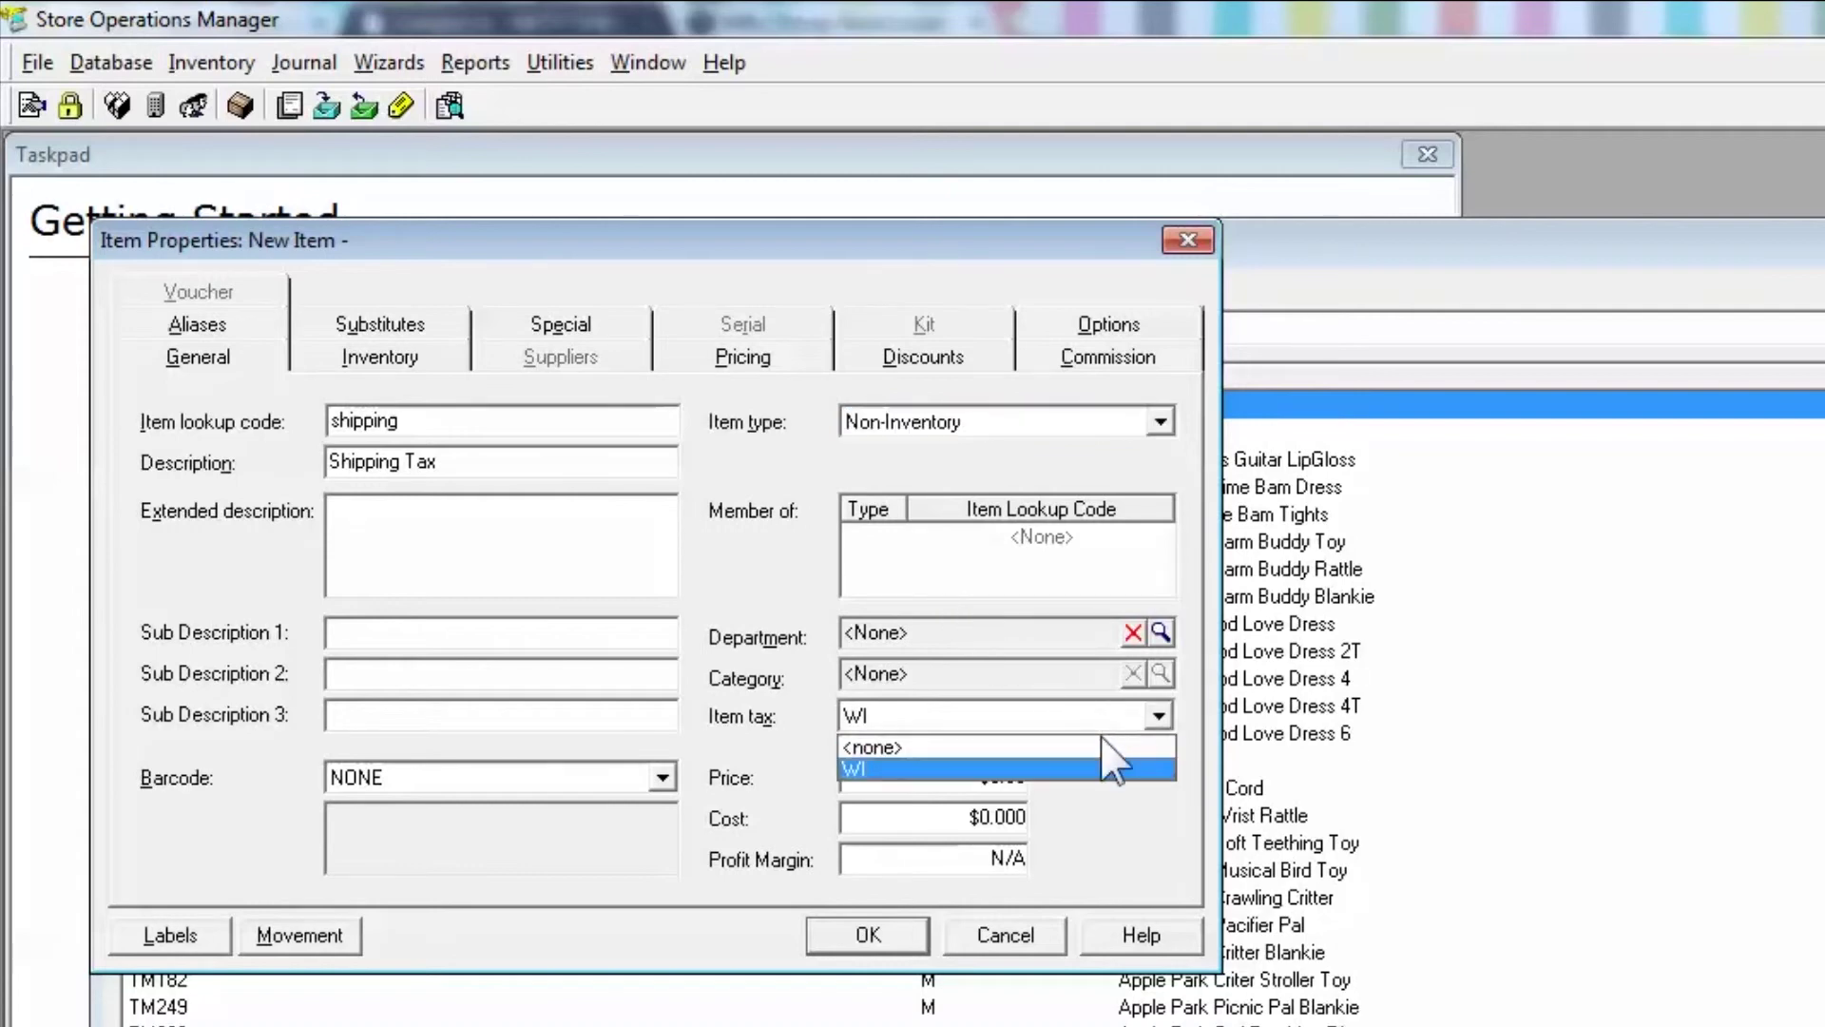
{"action": "left_click", "coordinate": [1097, 747]}
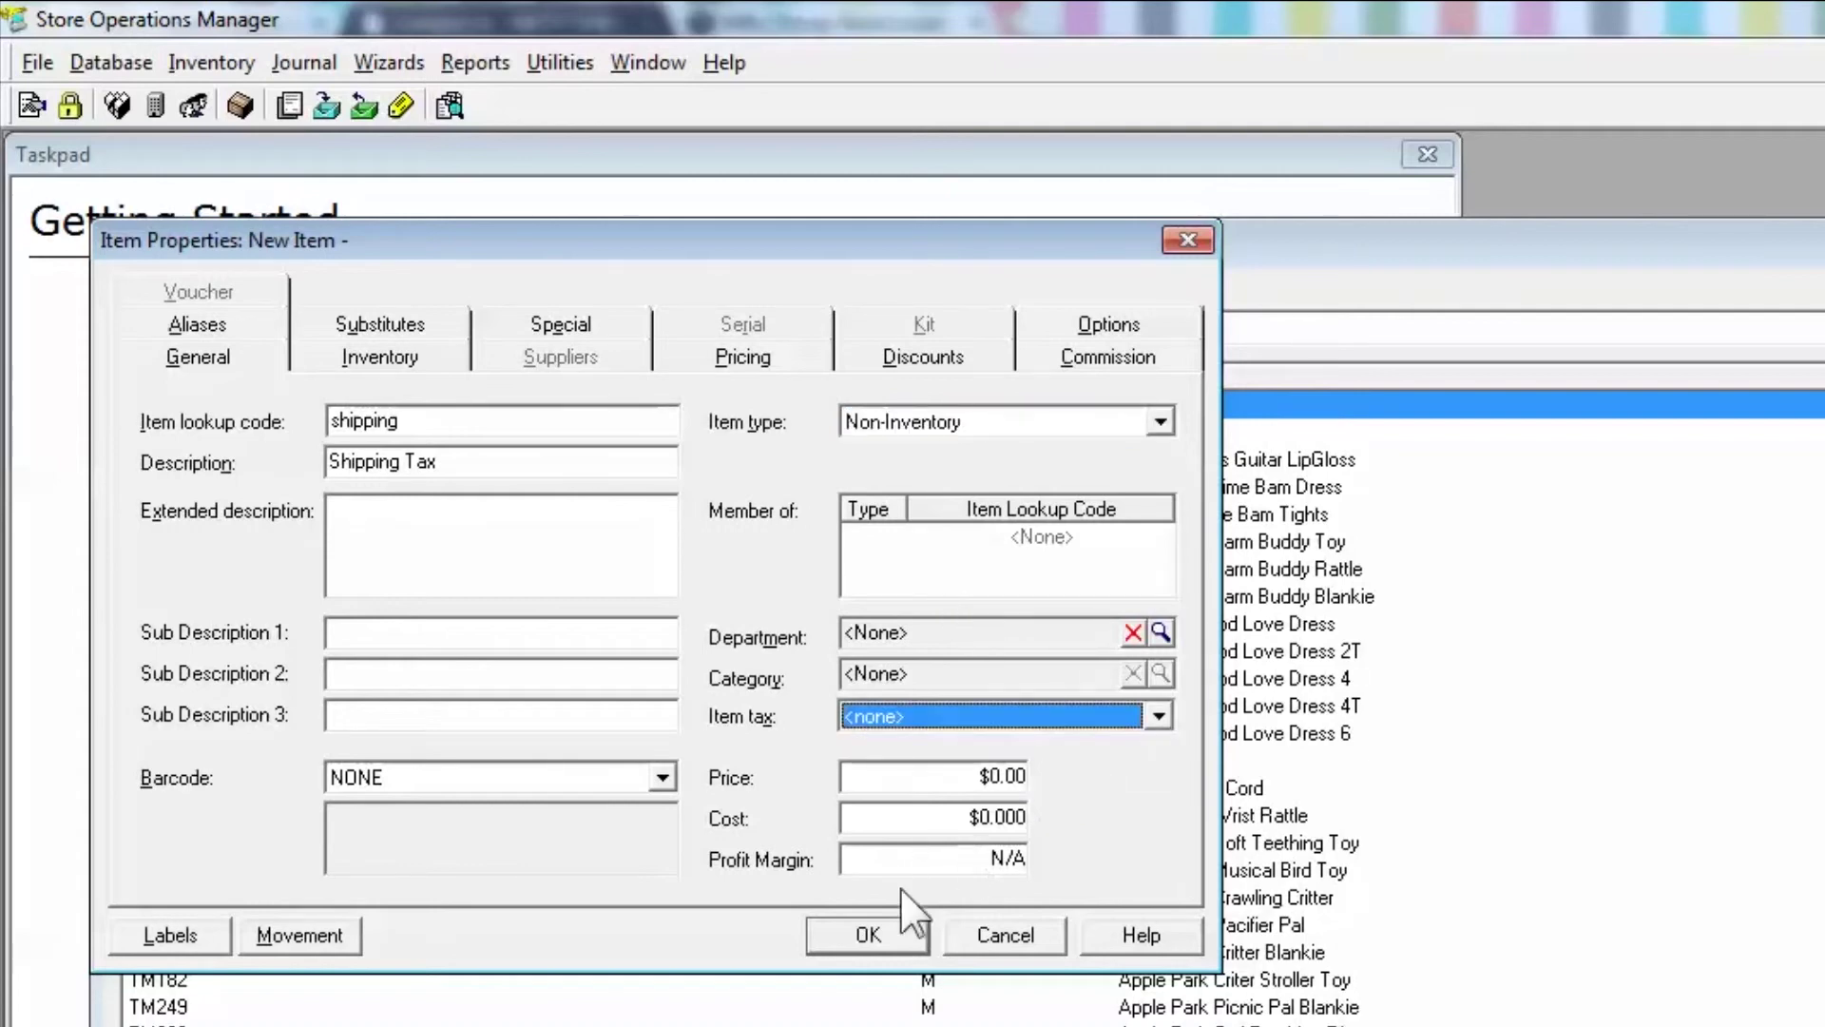
{"action": "left_click", "coordinate": [891, 937]}
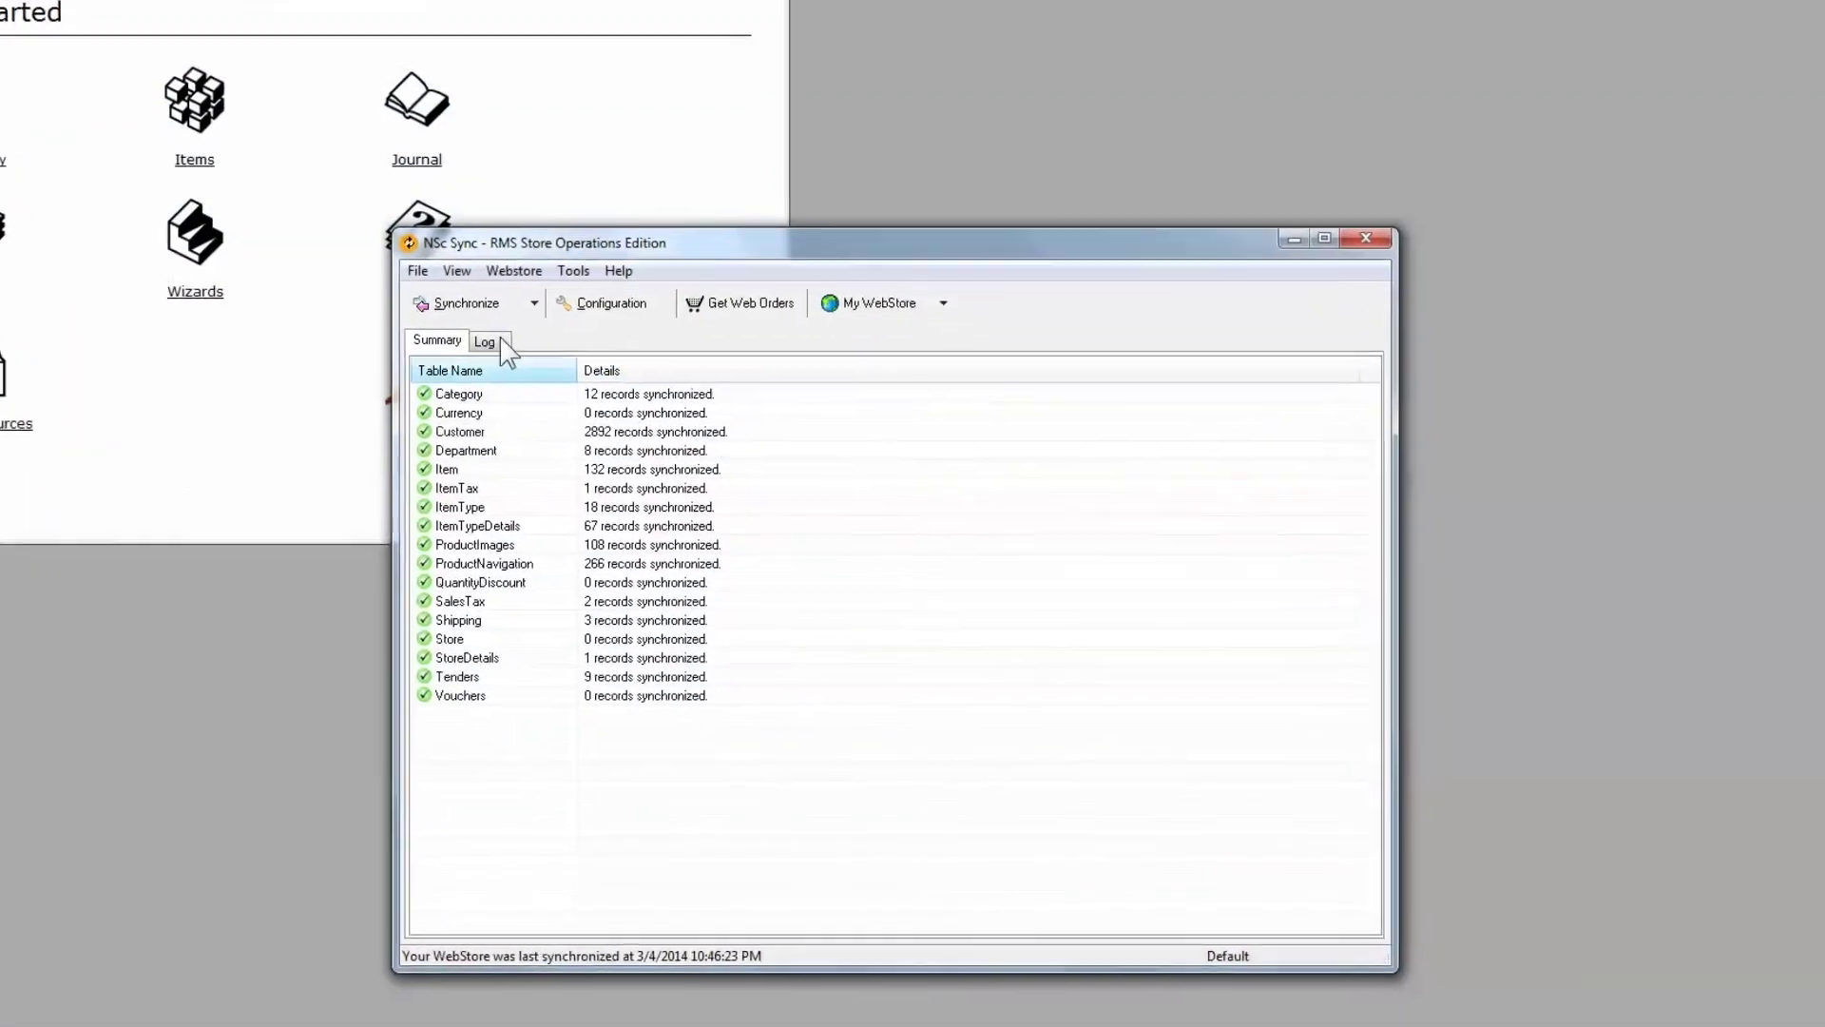
- Start a webstore synchronization from the NSc Sync toolbar
{"action": "left_click", "coordinate": [343, 129]}
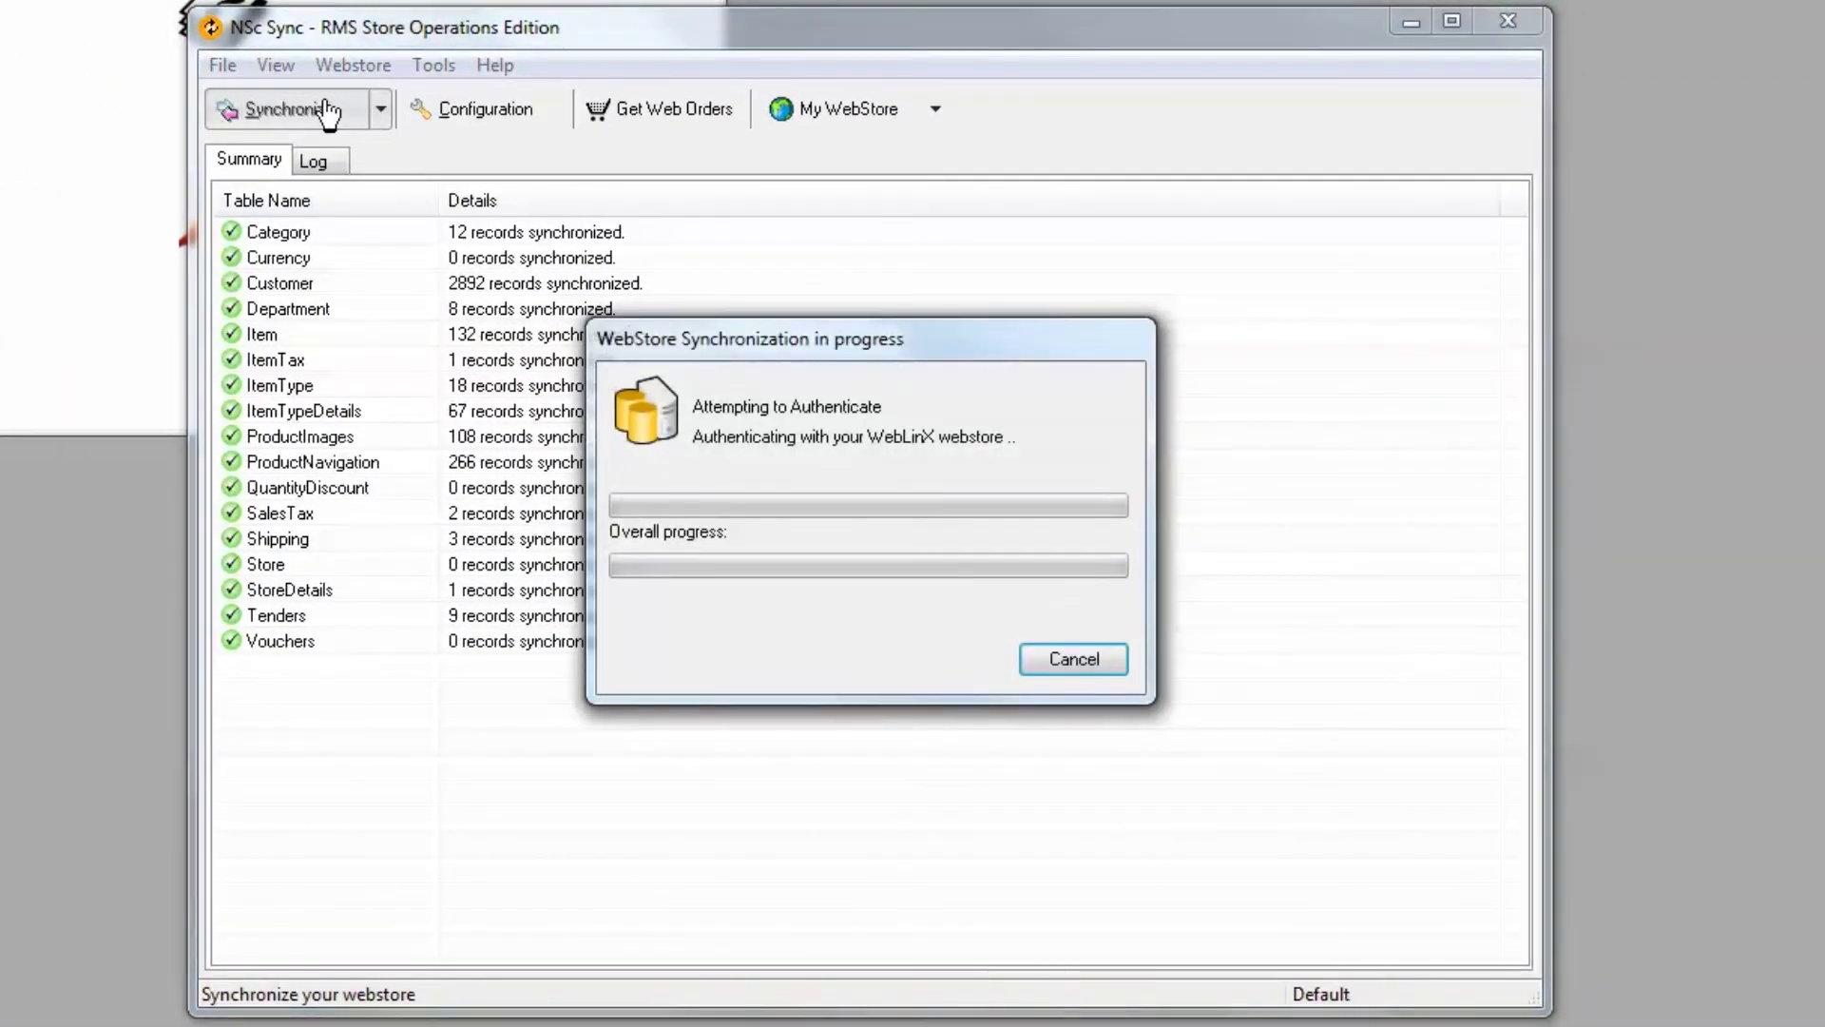